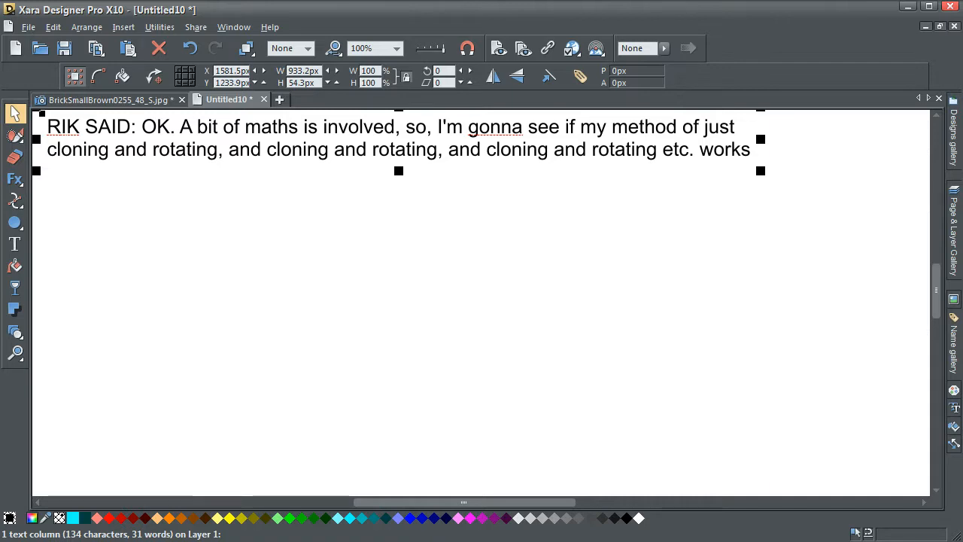
Step: Create a new blank document and draw a circle about 281 px across with the Ellipse tool
{"action": "key", "text": "ctrl+n"}
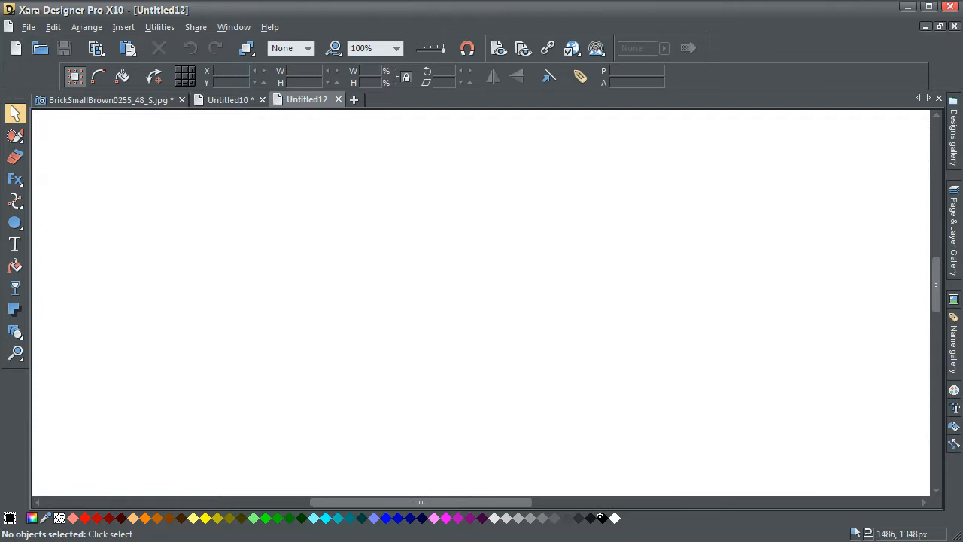
{"action": "left_click", "coordinate": [15, 222]}
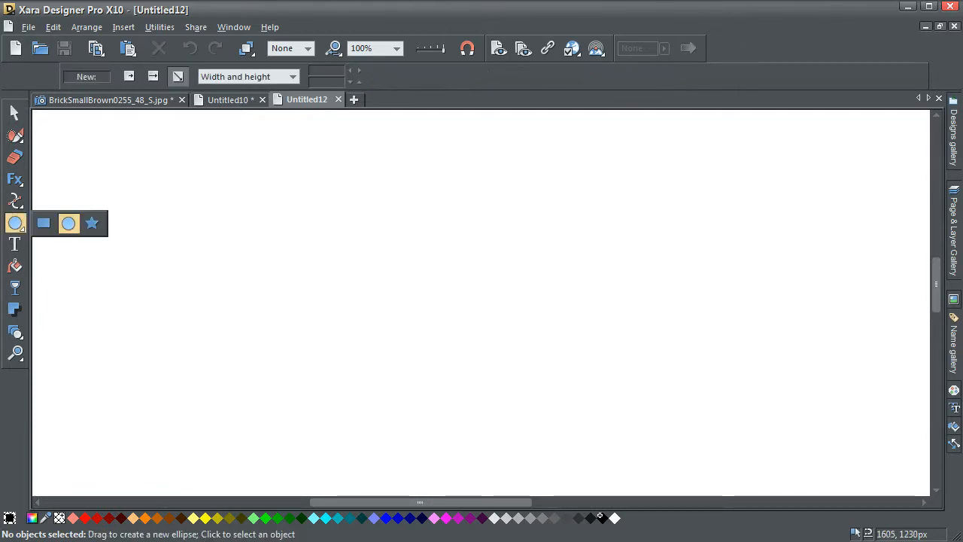
{"action": "left_click_drag", "start_coordinate": [236, 157], "coordinate": [446, 369]}
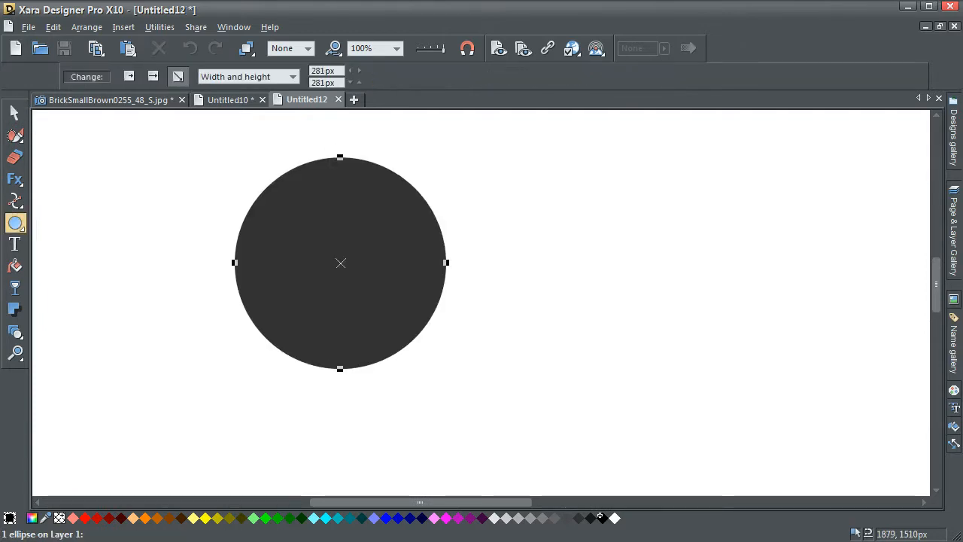
Step: Give the circle a 1 px green outline and remove its fill, leaving it deselected
{"action": "left_click", "coordinate": [599, 517]}
{"action": "left_click", "coordinate": [268, 517], "text": "shift"}
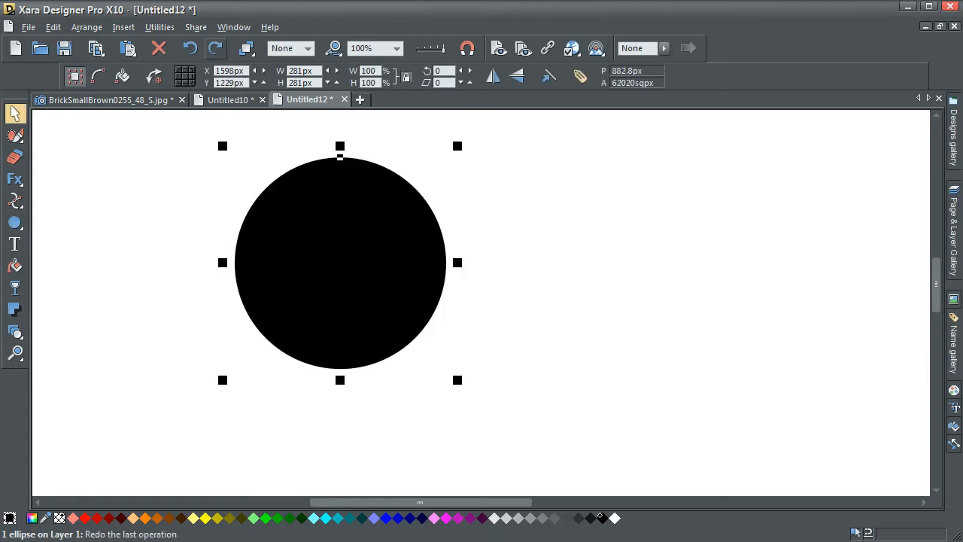
{"action": "left_click", "coordinate": [215, 48]}
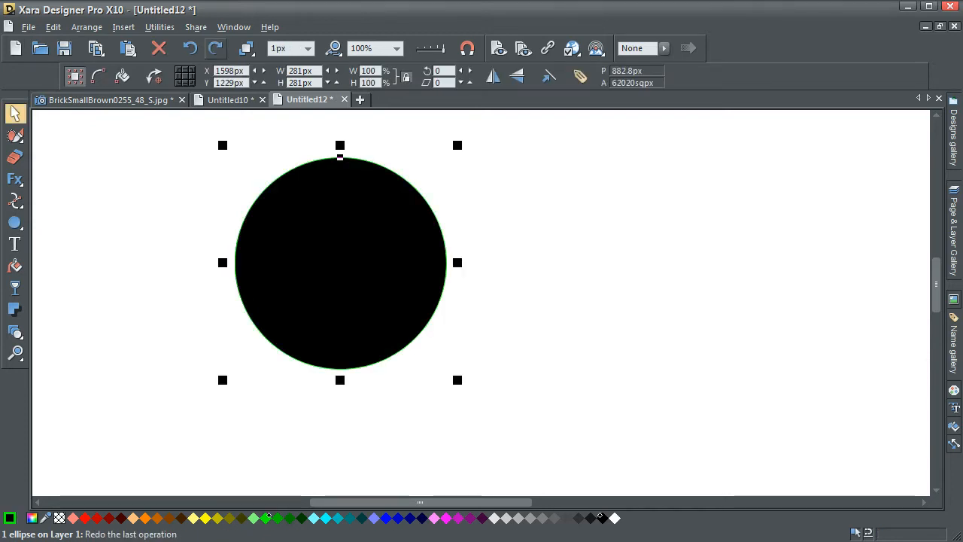
{"action": "left_click", "coordinate": [215, 48]}
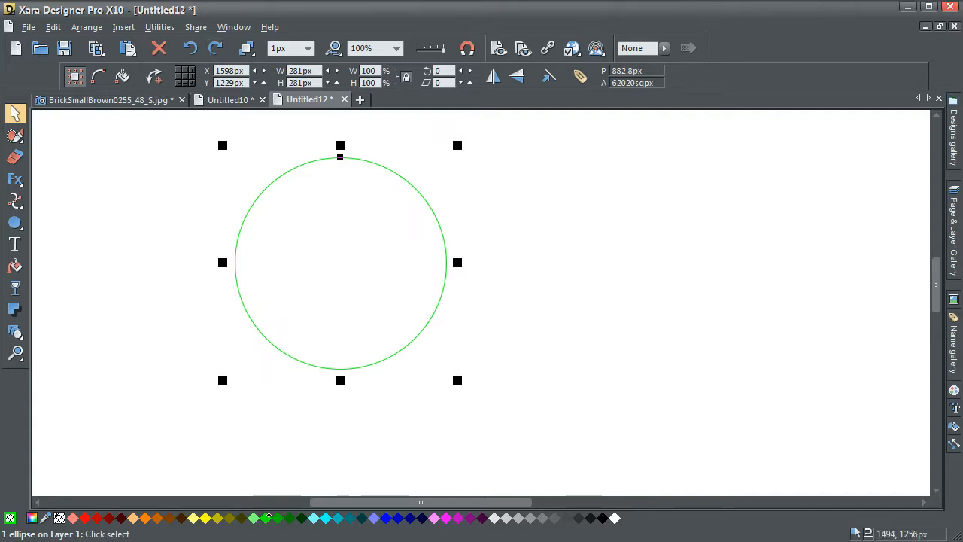
{"action": "key", "text": "Escape"}
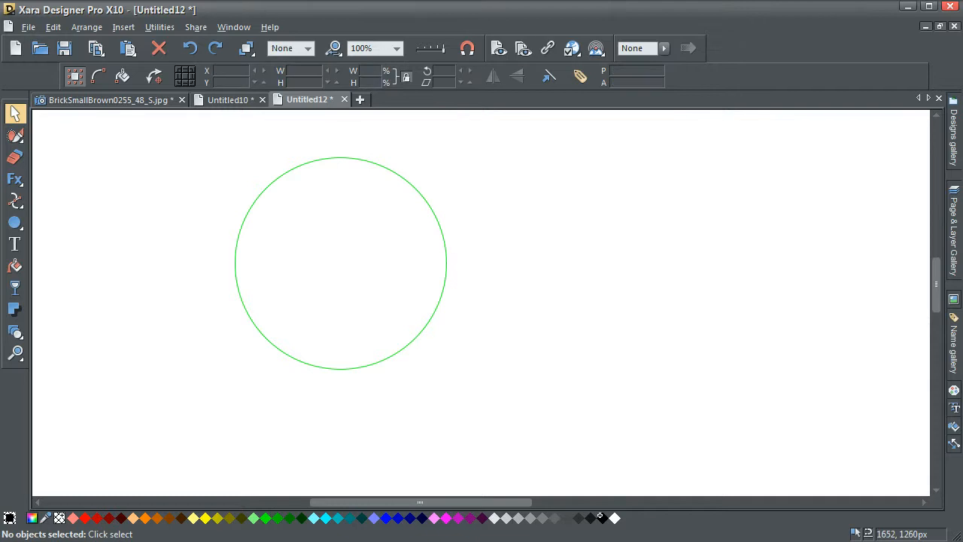
Step: Clone the green circle and scale the copies about the same centre to make two inner circles, about 247 px and 171 px wide
{"action": "key", "text": "ctrl+a"}
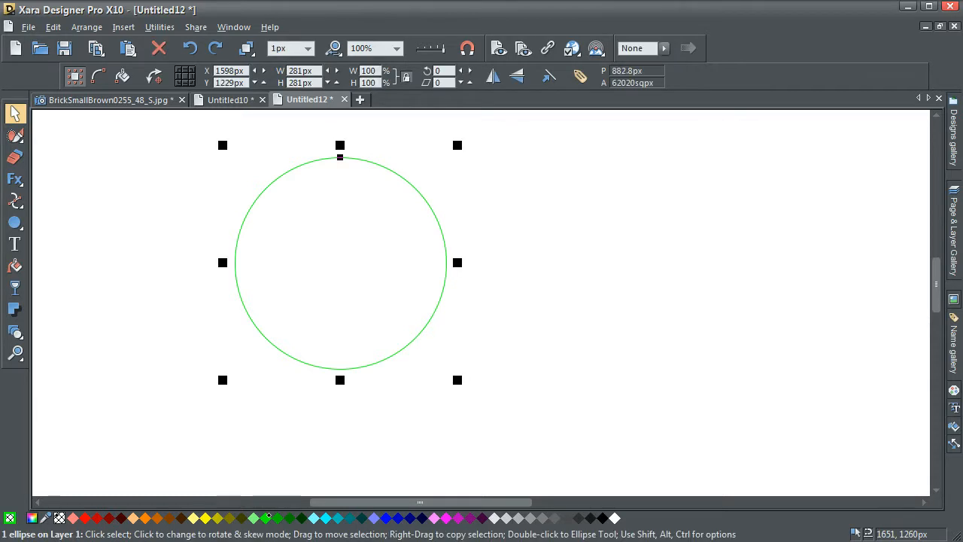
{"action": "key", "text": "ctrl+k"}
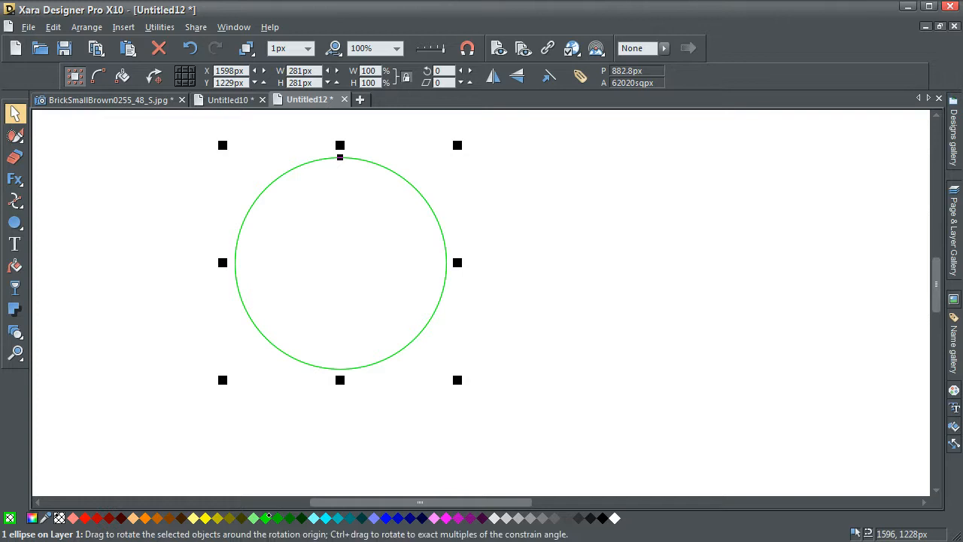
{"action": "left_click_drag", "start_coordinate": [340, 157], "coordinate": [339, 200]}
{"action": "left_click_drag", "start_coordinate": [276, 186], "coordinate": [277, 187]}
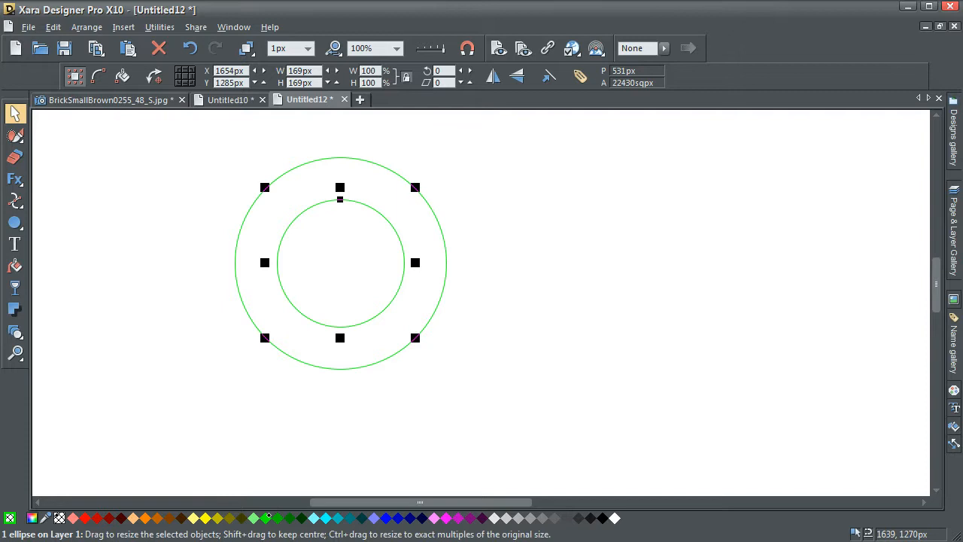
{"action": "left_click_drag", "start_coordinate": [340, 200], "coordinate": [340, 170]}
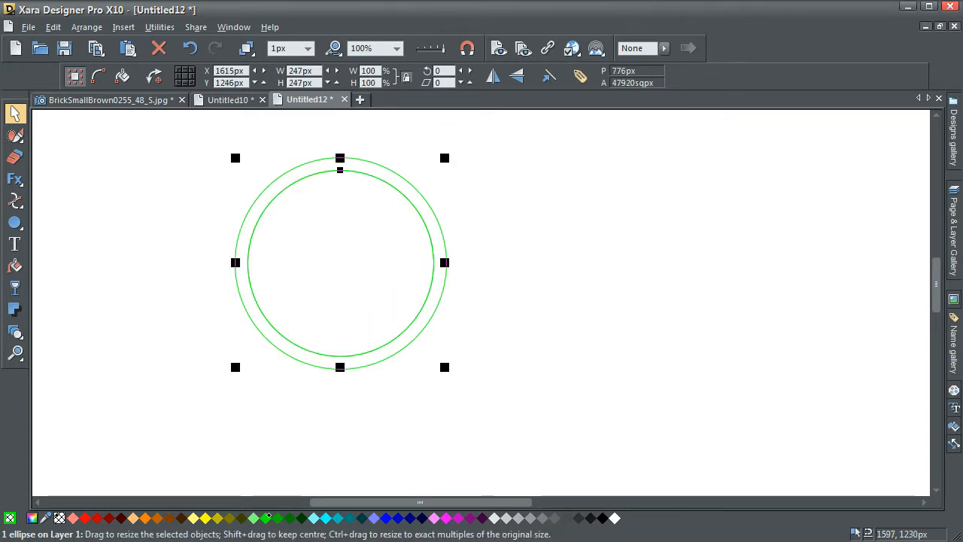
{"action": "left_click_drag", "start_coordinate": [340, 170], "coordinate": [340, 199]}
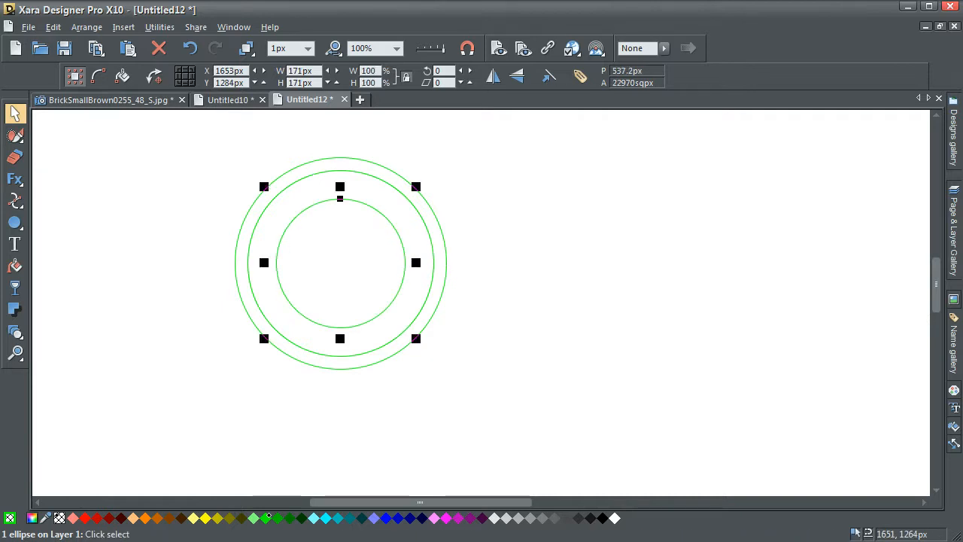
{"action": "left_click", "coordinate": [370, 154]}
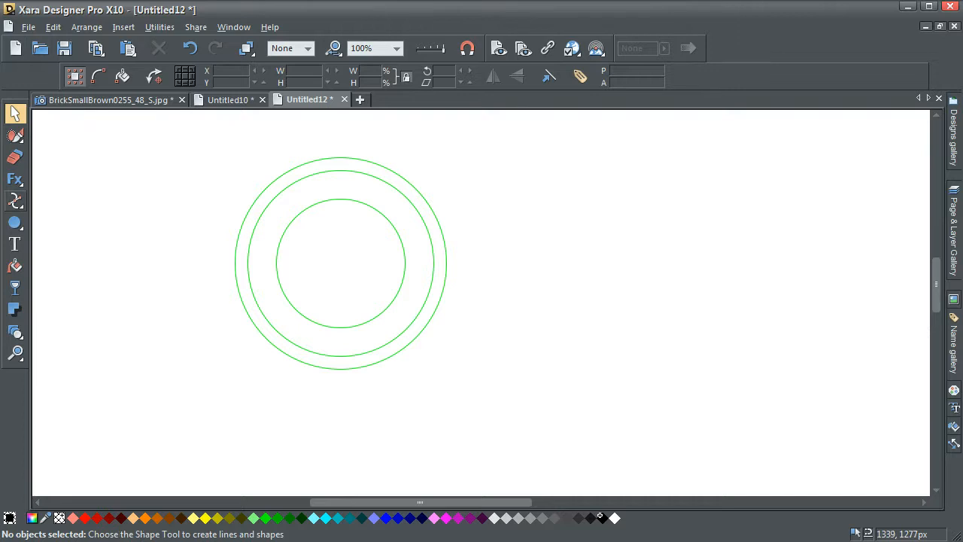
Step: Draw a vertical line about 285 px long to the left of the circles and place a copy of it level on their right side
{"action": "left_click", "coordinate": [15, 201]}
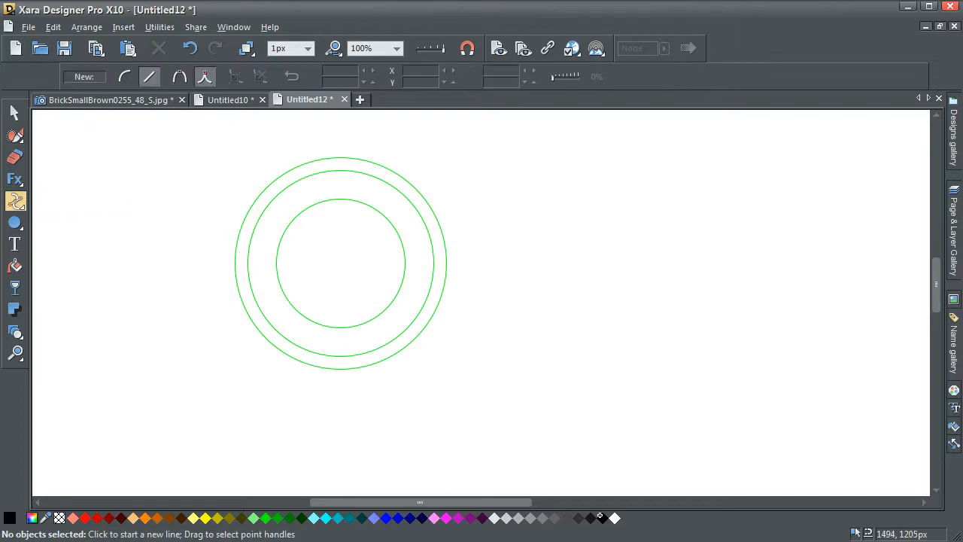
{"action": "left_click", "coordinate": [158, 138]}
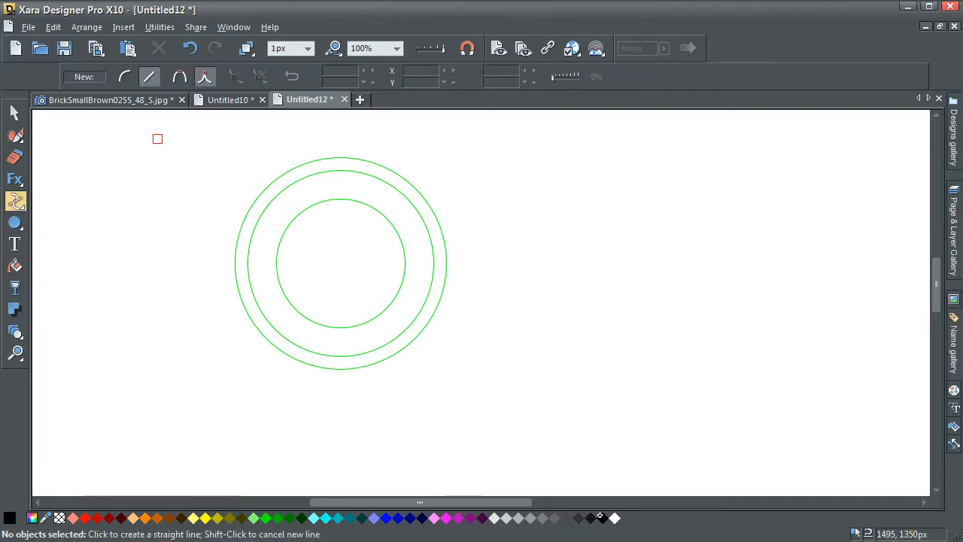
{"action": "left_click_drag", "start_coordinate": [157, 324], "coordinate": [157, 353]}
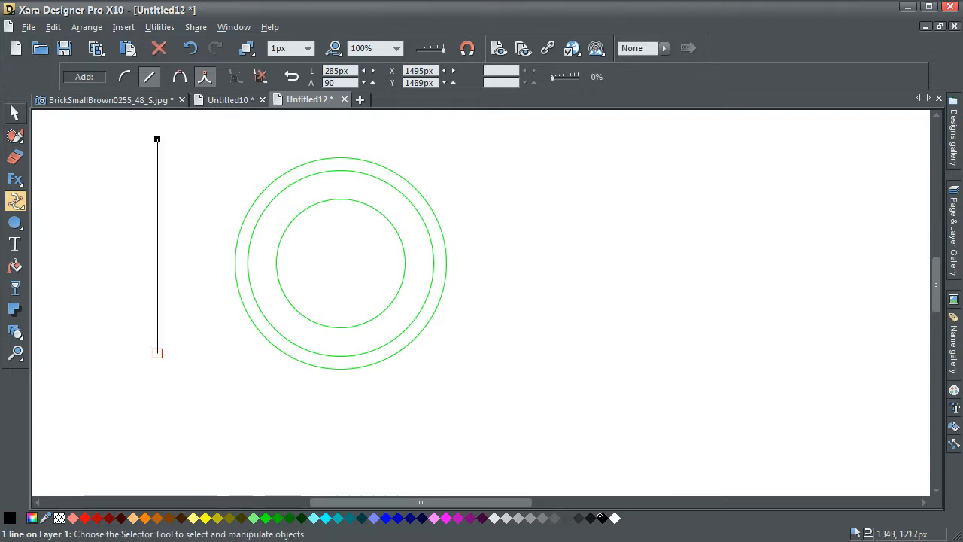
{"action": "key", "text": "F2"}
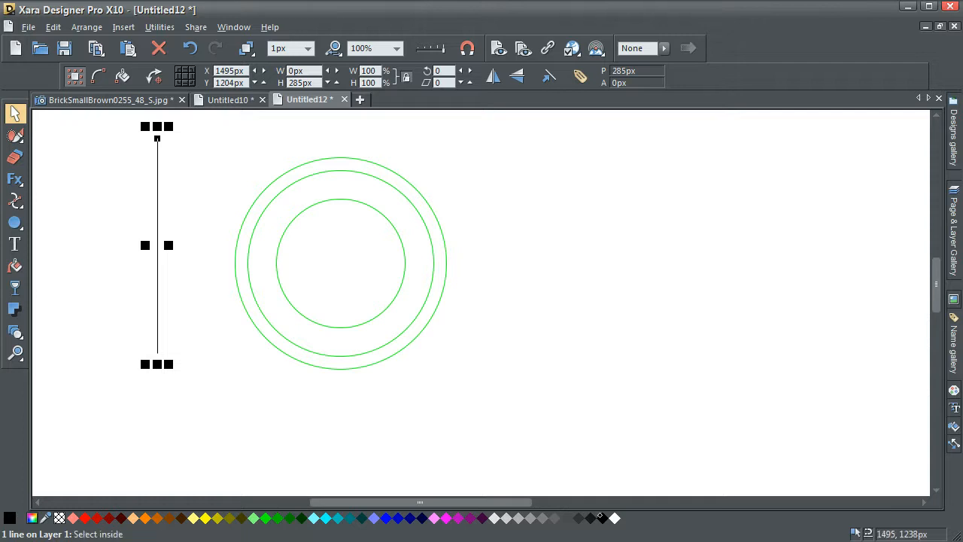
{"action": "left_click_drag", "start_coordinate": [158, 164], "coordinate": [506, 182]}
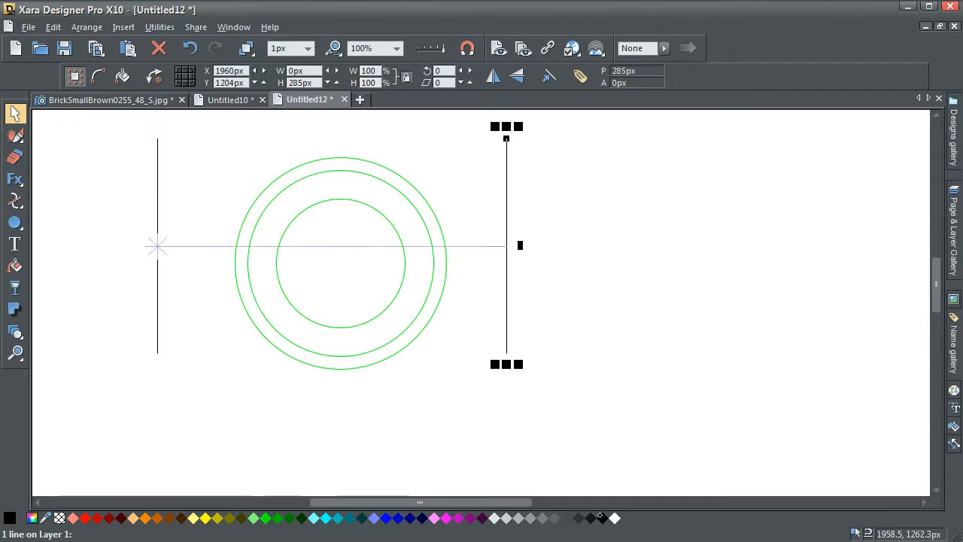
{"action": "left_click", "coordinate": [457, 147]}
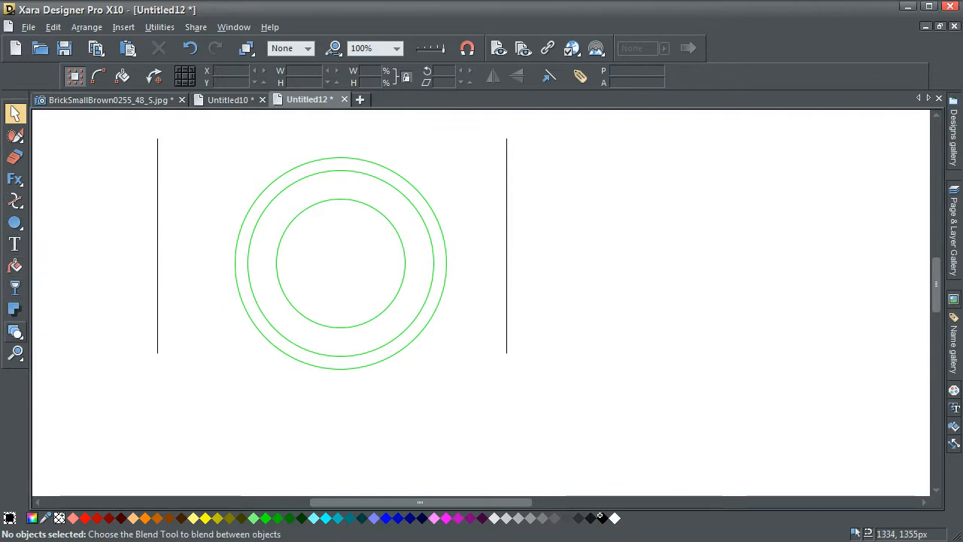
Step: Blend the vertical line left of the circles to its copy on the right
{"action": "left_click", "coordinate": [69, 332]}
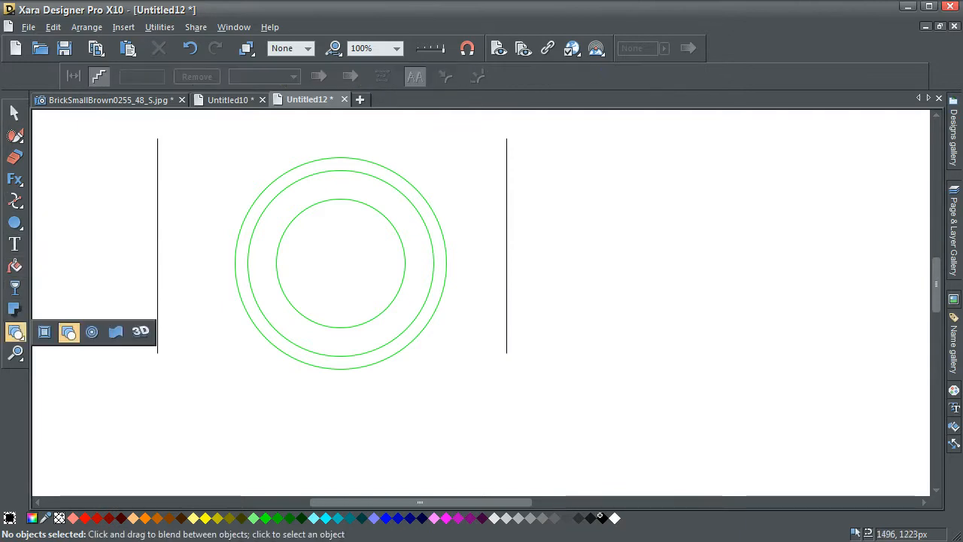
{"action": "left_click_drag", "start_coordinate": [157, 148], "coordinate": [506, 148]}
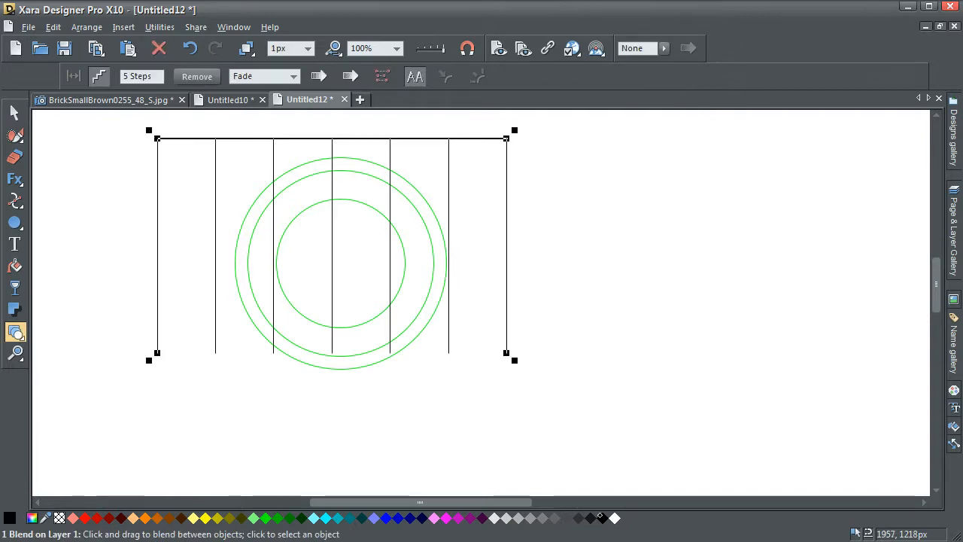
{"action": "left_click", "coordinate": [14, 112]}
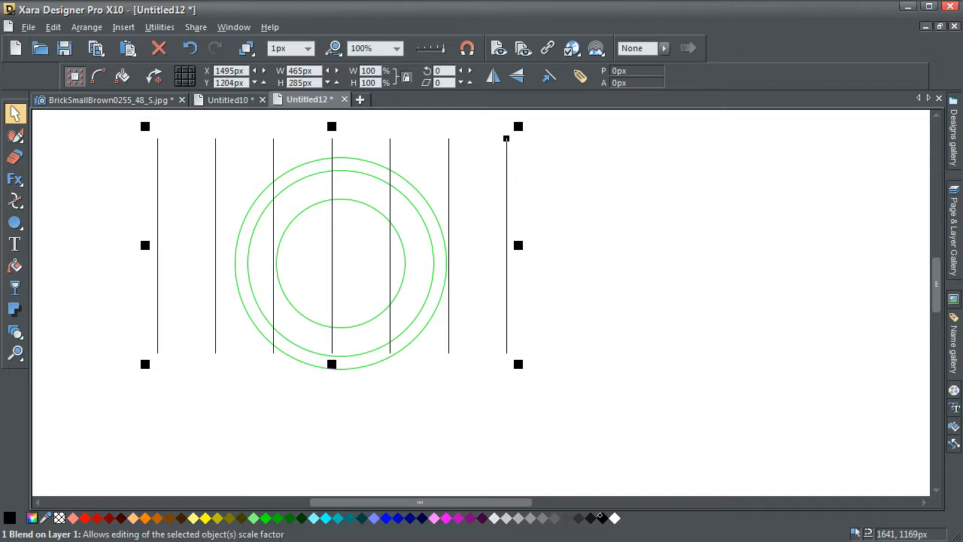
Step: Set the blend between the two vertical lines to 36 steps and raise it to 37
{"action": "mouse_move", "coordinate": [16, 331]}
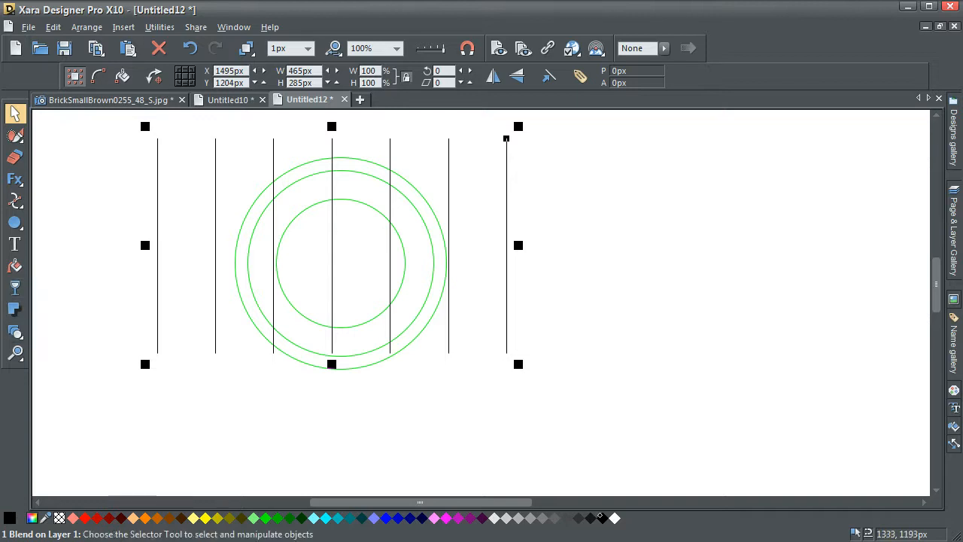
{"action": "left_click", "coordinate": [156, 149]}
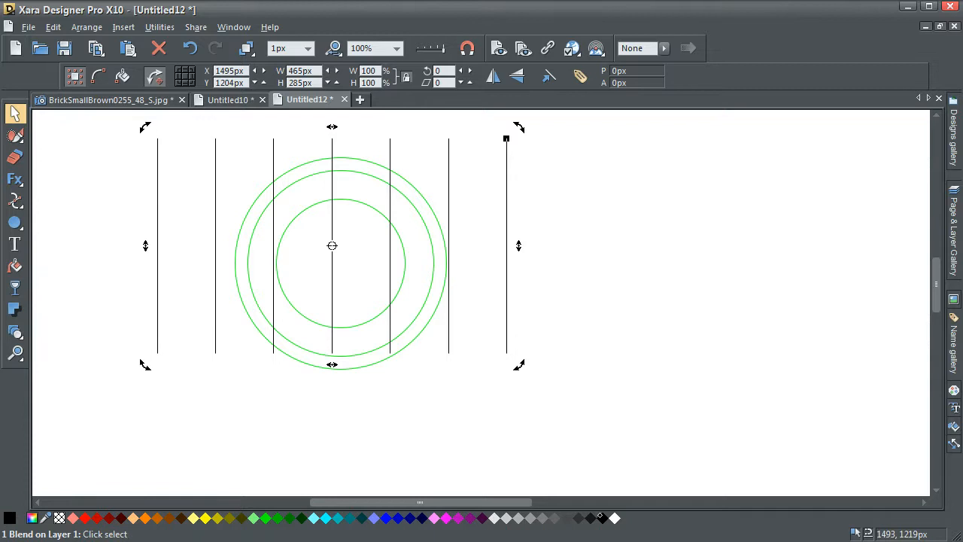
{"action": "left_click", "coordinate": [16, 331]}
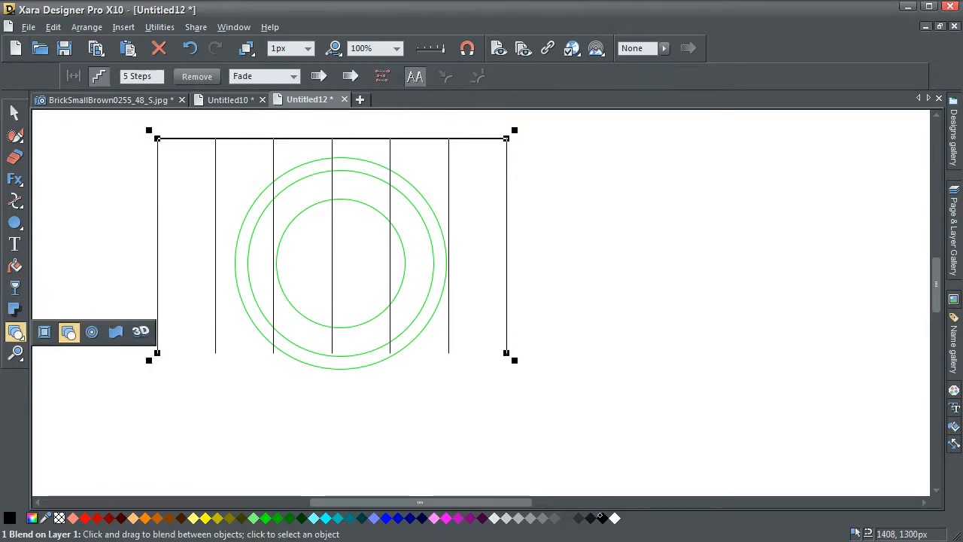
{"action": "double_click", "coordinate": [127, 76]}
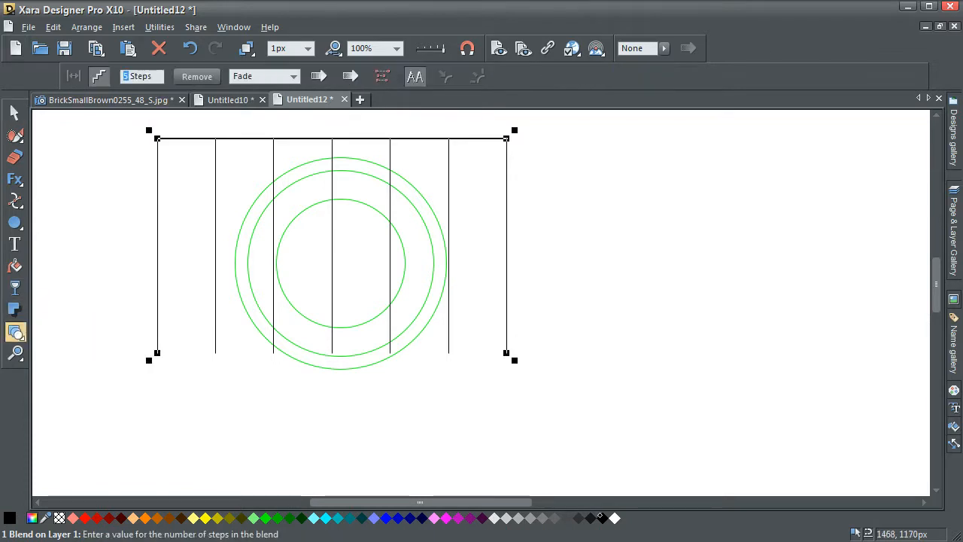
{"action": "type", "text": "36"}
{"action": "key", "text": "Return"}
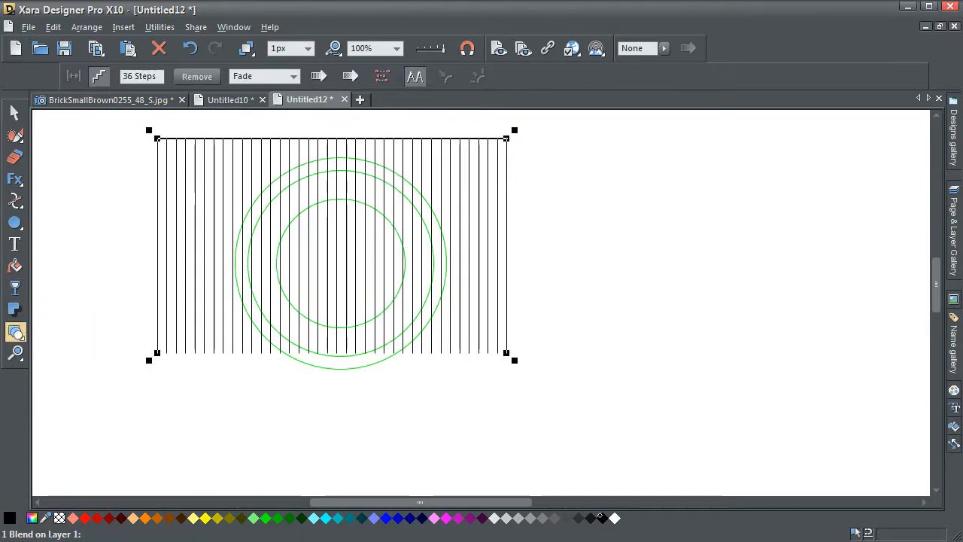
{"action": "double_click", "coordinate": [128, 76]}
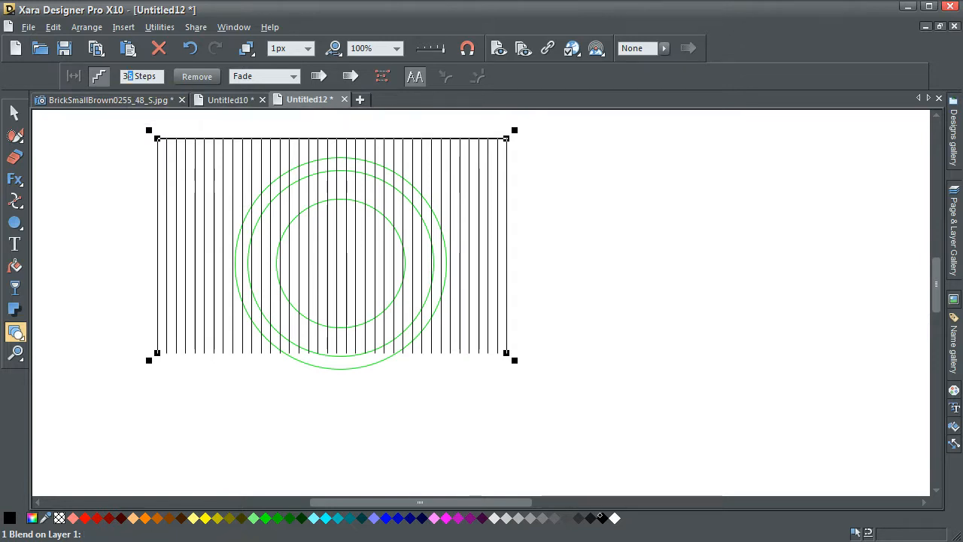
{"action": "type", "text": "37"}
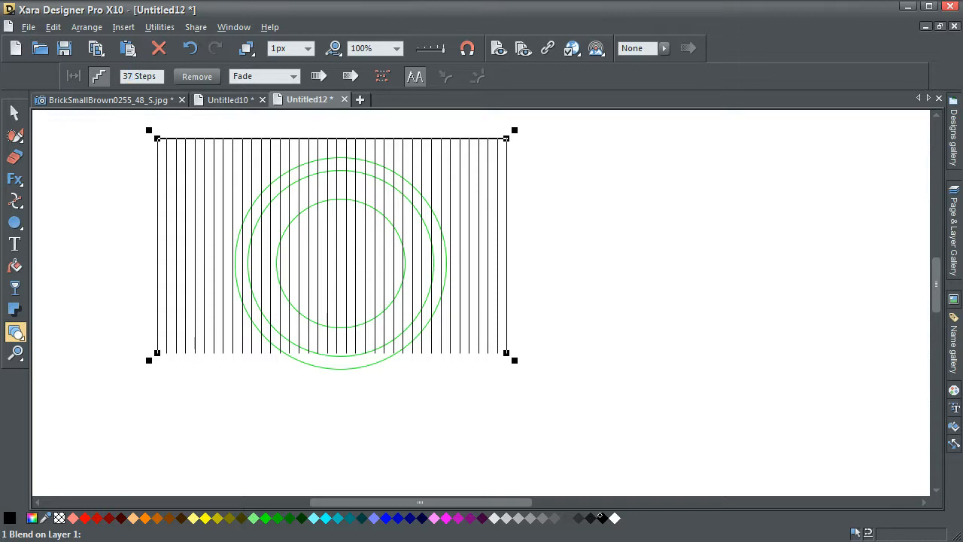
{"action": "key", "text": "F2"}
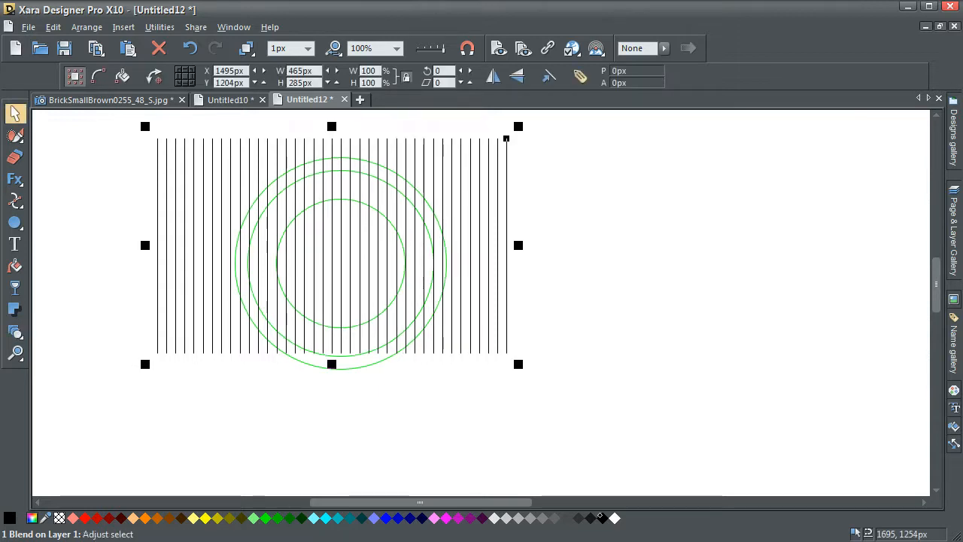
Step: Fit the line blend to the middle green circle and rotate the lines along the curve to form radial spokes
{"action": "left_click", "coordinate": [340, 170], "text": "shift"}
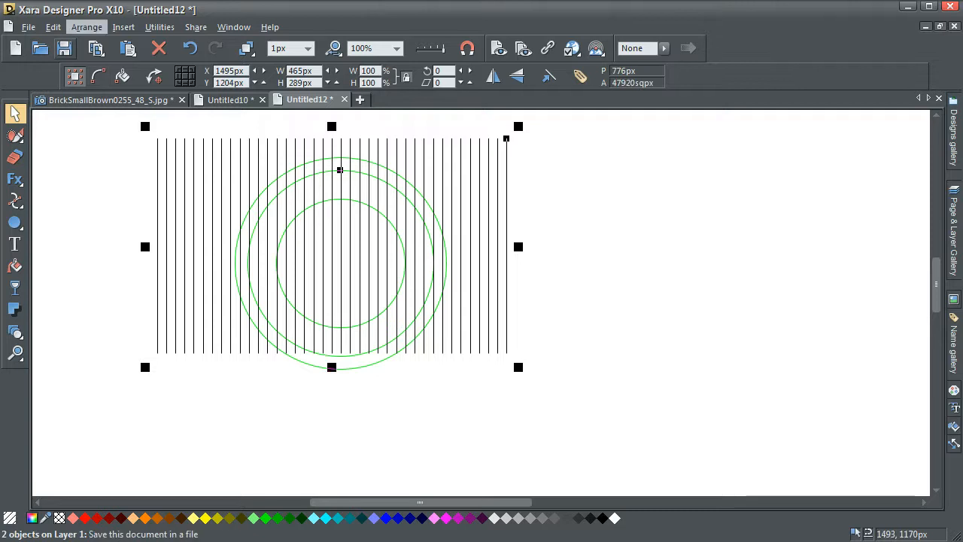
{"action": "left_click", "coordinate": [15, 331]}
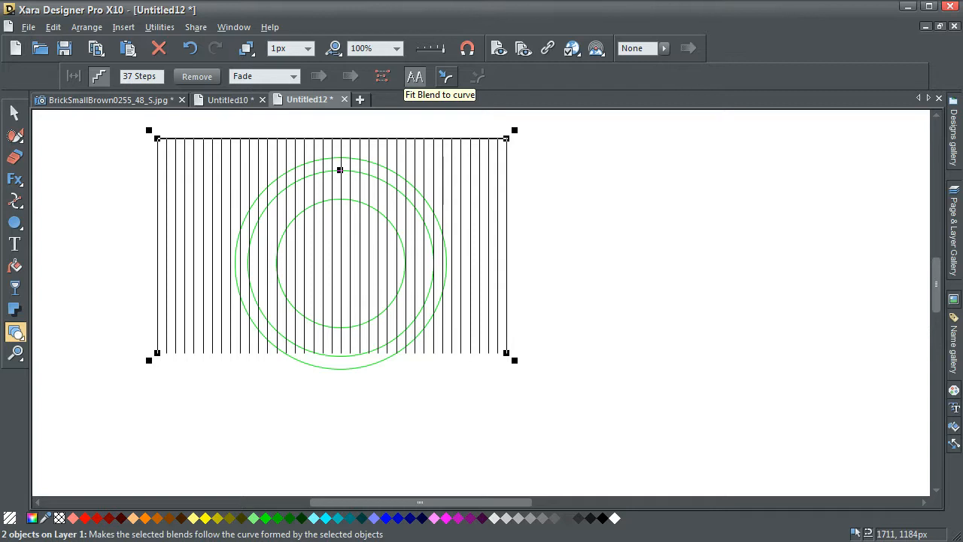
{"action": "left_click", "coordinate": [445, 76]}
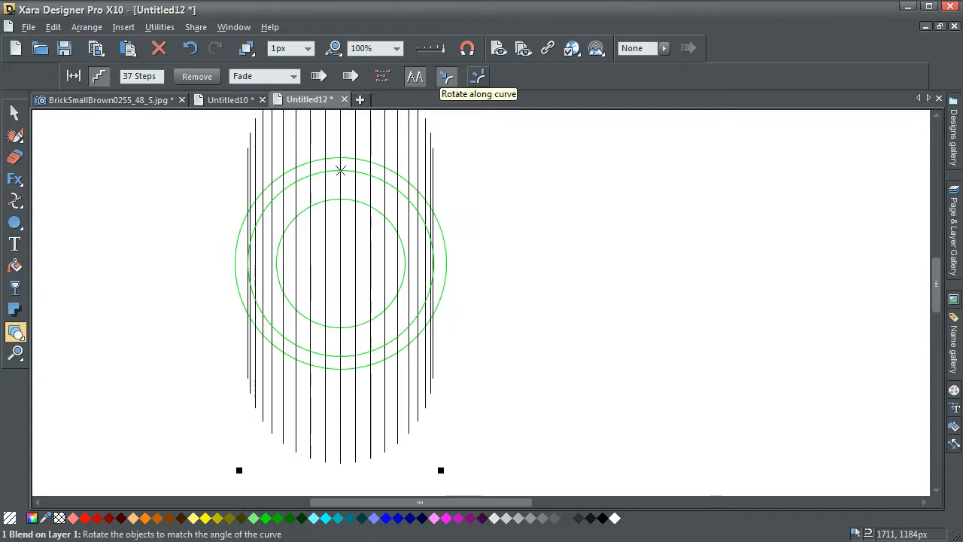
{"action": "left_click", "coordinate": [446, 76]}
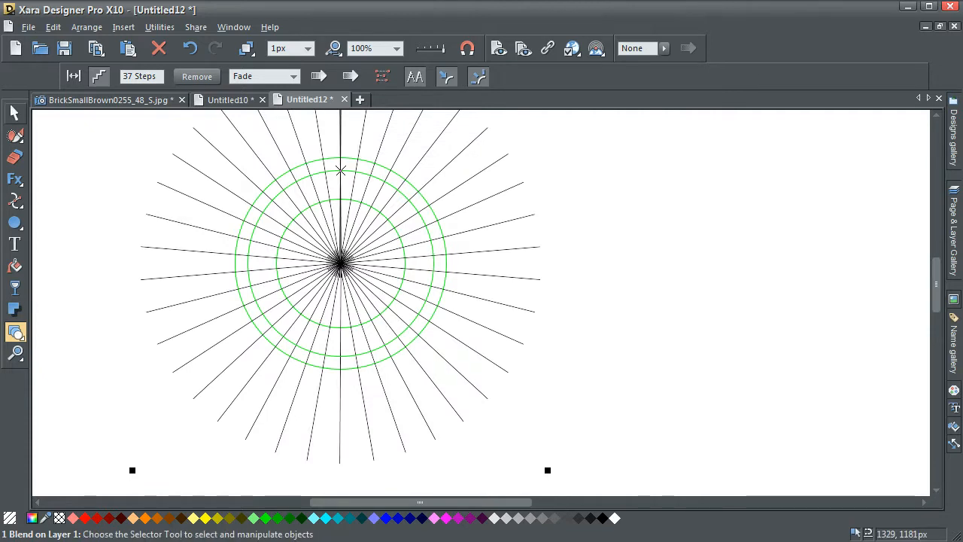
{"action": "left_click", "coordinate": [14, 113]}
{"action": "key", "text": "Escape"}
{"action": "left_click_drag", "start_coordinate": [936, 285], "coordinate": [936, 271]}
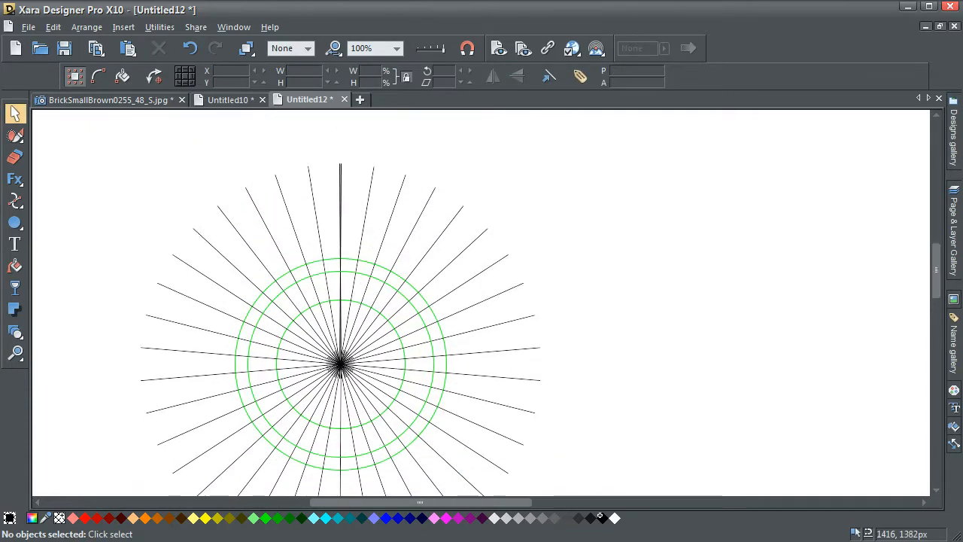
Step: Reduce the view quality to outlines and examine the upper ends of the two near-overlapping vertical spoke lines up close
{"action": "left_click", "coordinate": [14, 352]}
{"action": "left_click_drag", "start_coordinate": [316, 153], "coordinate": [412, 369]}
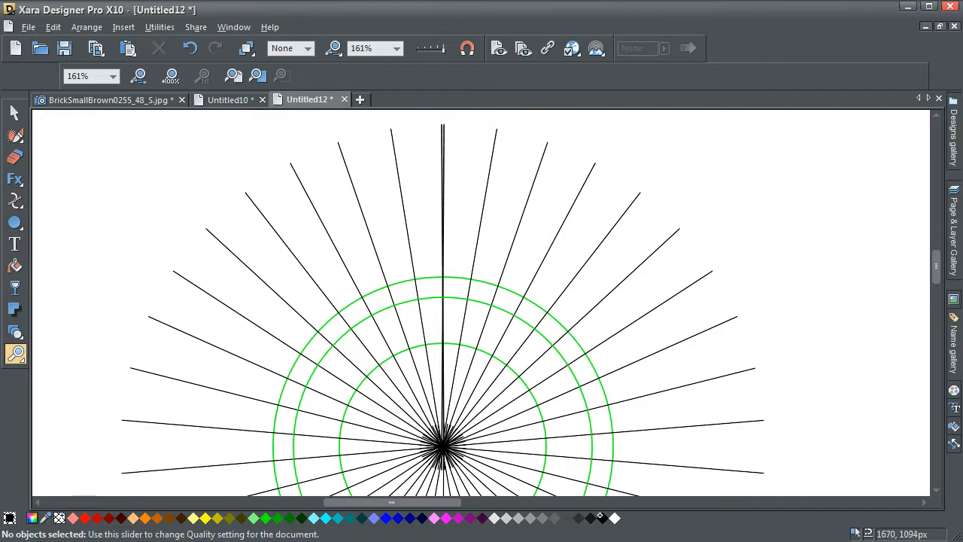
{"action": "left_click", "coordinate": [419, 48]}
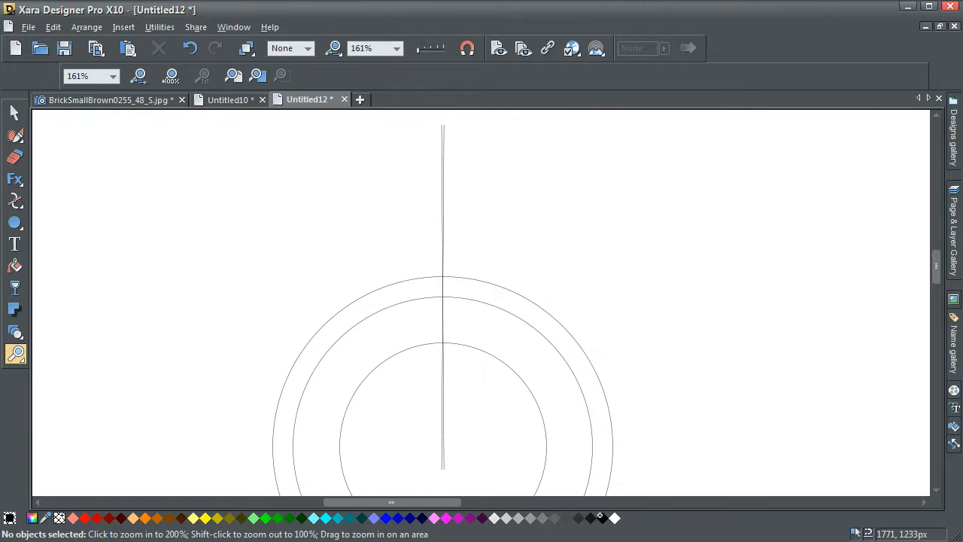
{"action": "left_click_drag", "start_coordinate": [431, 119], "coordinate": [459, 149]}
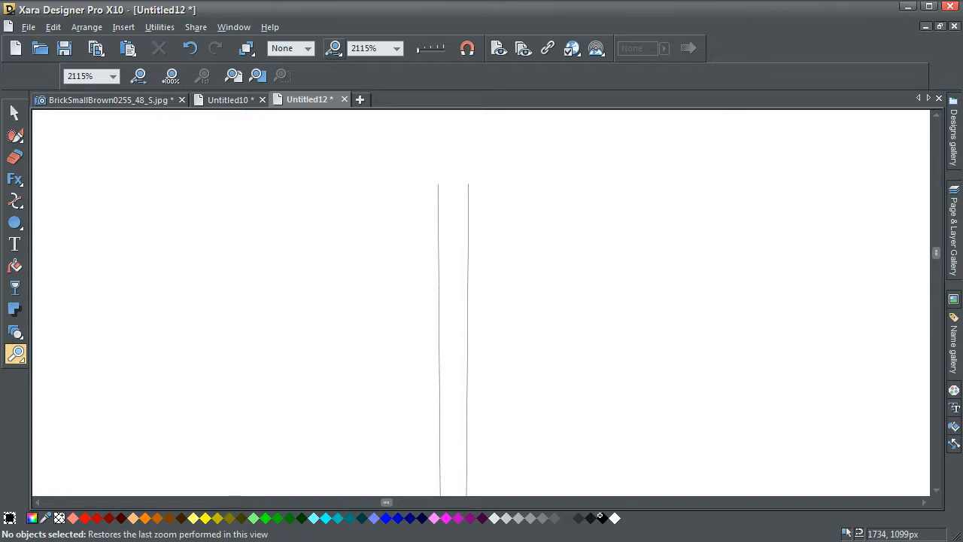
{"action": "mouse_move", "coordinate": [333, 49]}
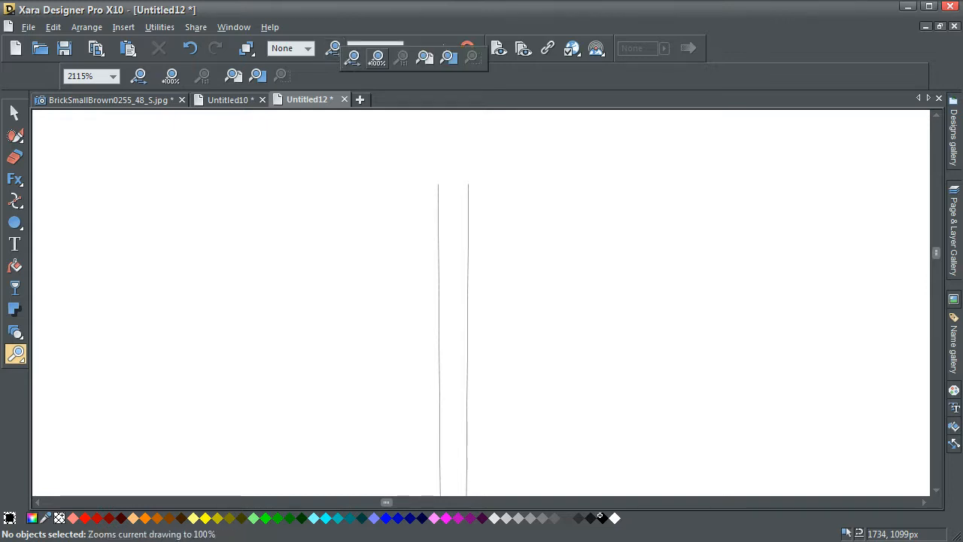
{"action": "left_click", "coordinate": [378, 58]}
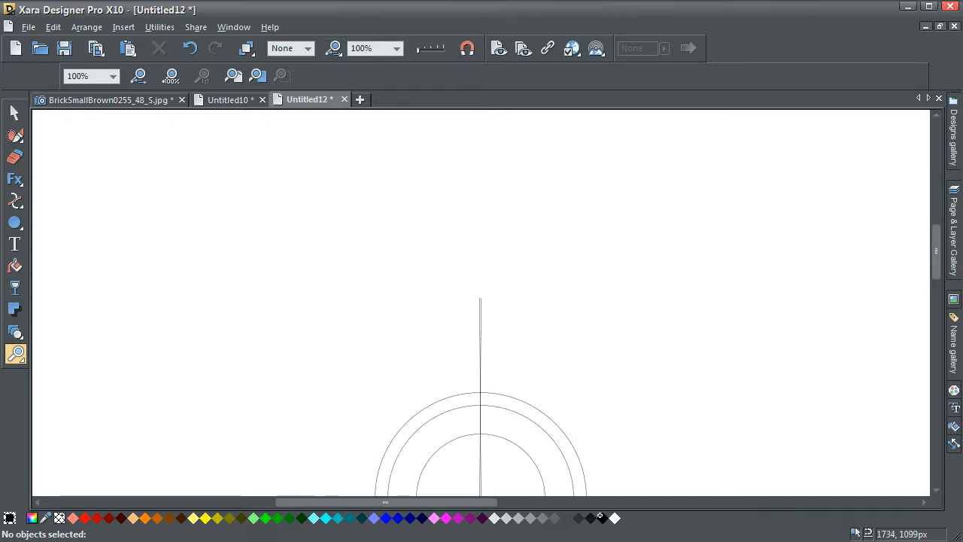
{"action": "left_click_drag", "start_coordinate": [936, 252], "coordinate": [935, 275]}
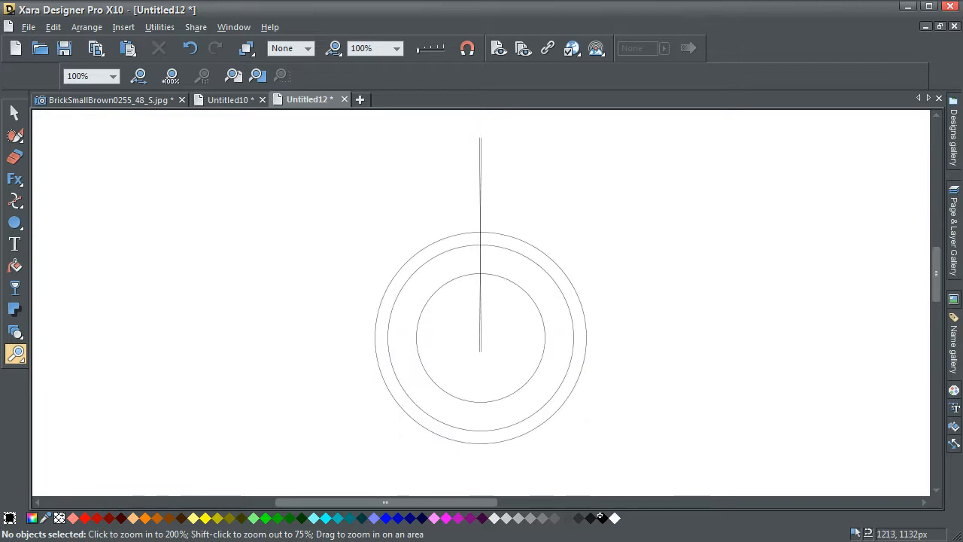
Step: In the Untitled10 document, draw a circle about 331 px across below the text, with a green outline and no fill
{"action": "left_click", "coordinate": [14, 113]}
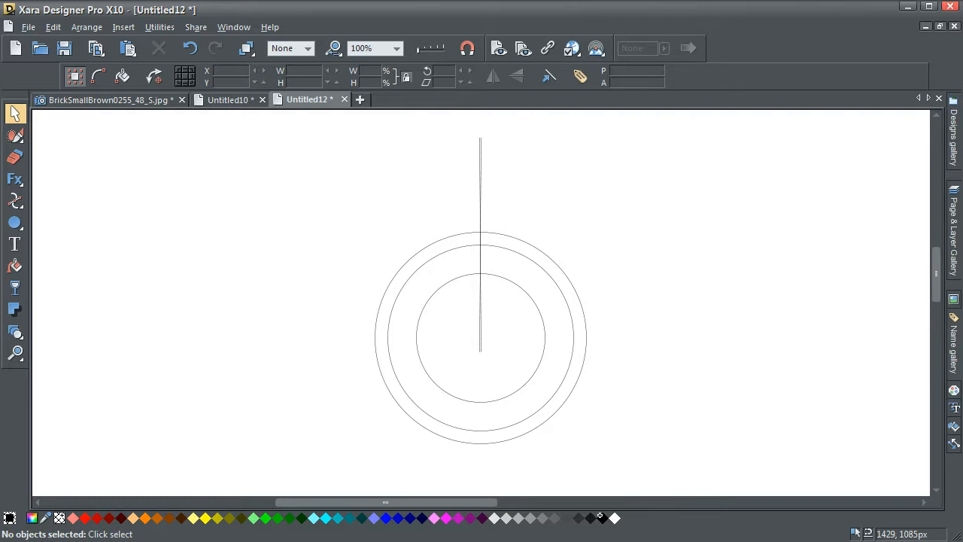
{"action": "left_click", "coordinate": [230, 100]}
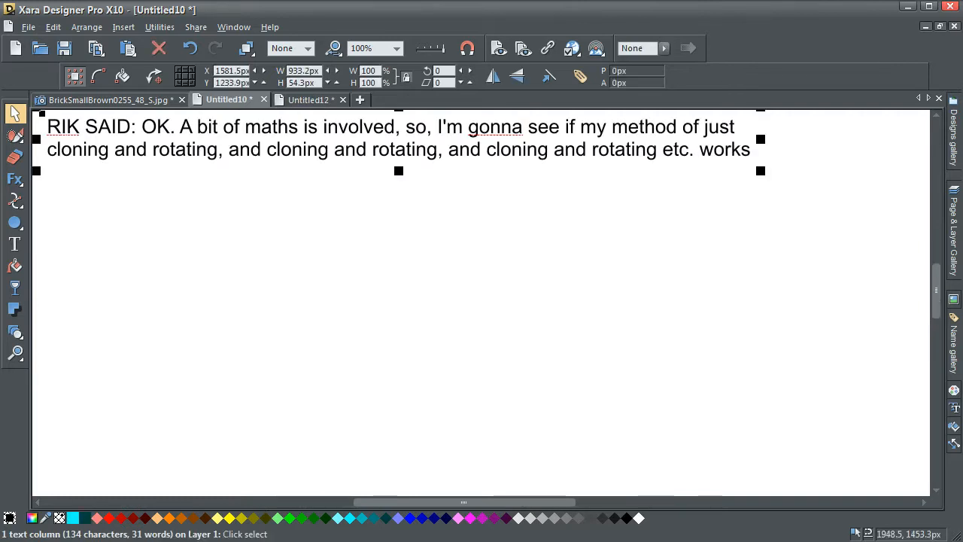
{"action": "left_click", "coordinate": [323, 283]}
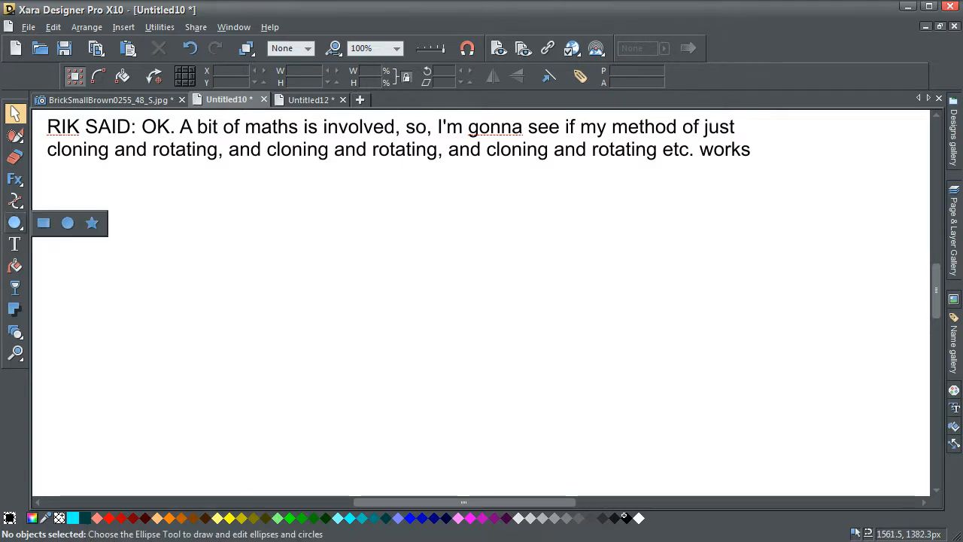
{"action": "left_click", "coordinate": [15, 223]}
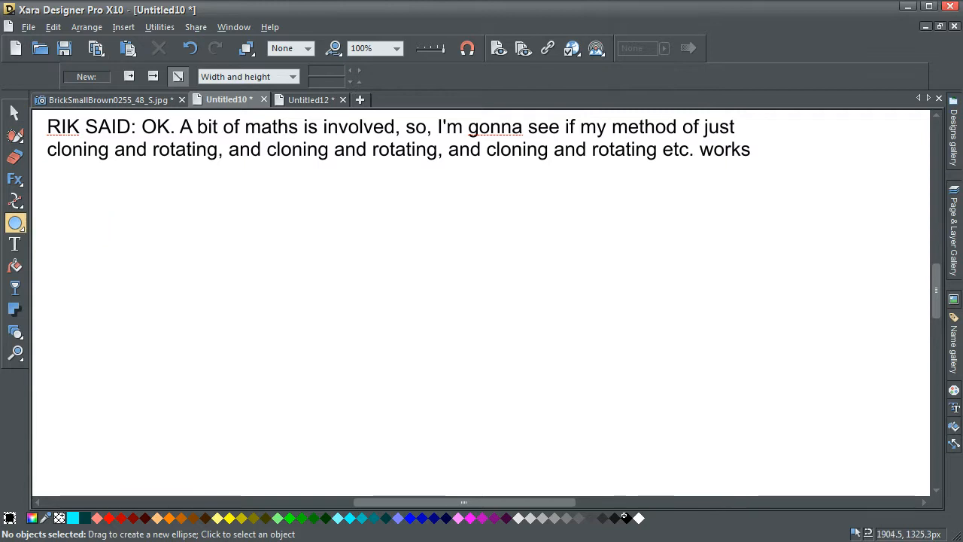
{"action": "left_click_drag", "start_coordinate": [290, 188], "coordinate": [540, 436]}
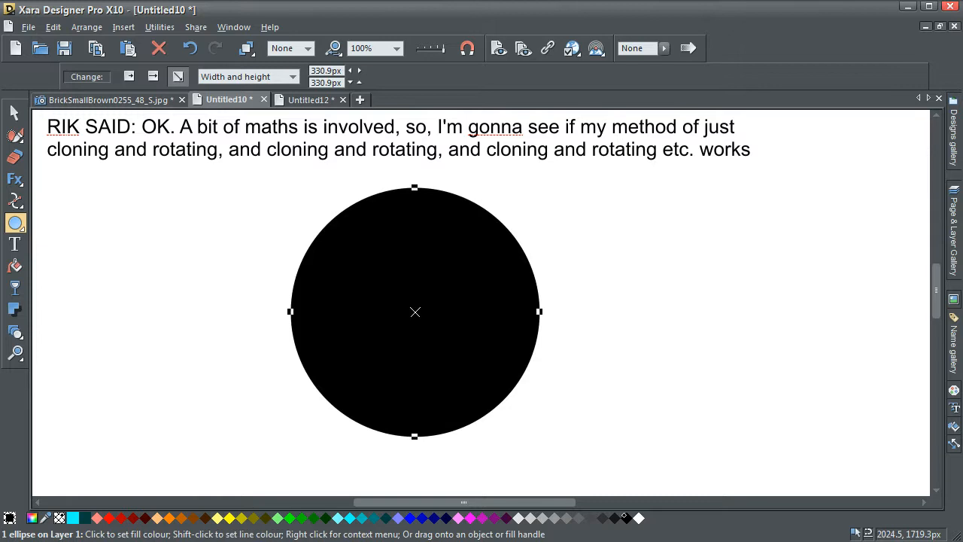
{"action": "left_click", "coordinate": [291, 517], "text": "shift"}
{"action": "left_click", "coordinate": [59, 517]}
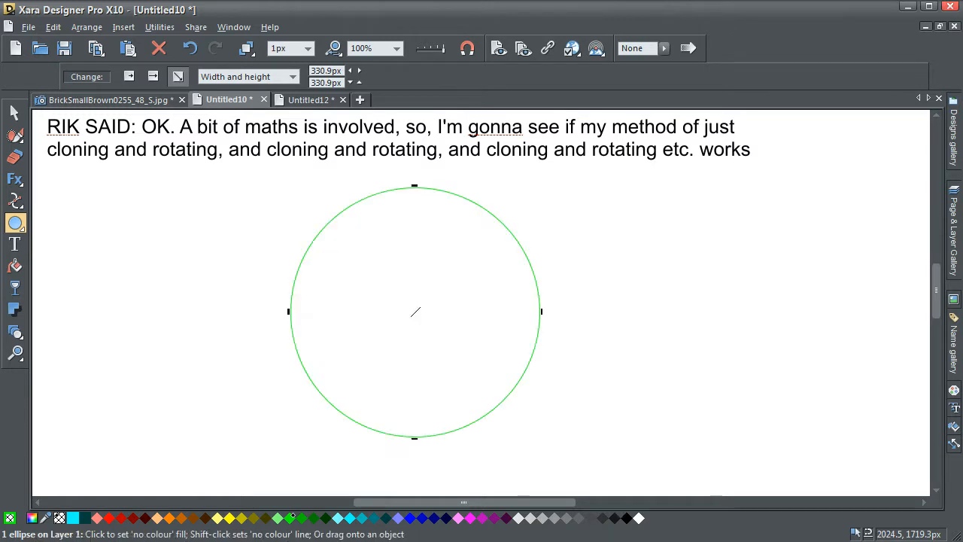
Step: Make two smaller concentric copies of the green circle, about 277 px and 201 px across
{"action": "left_click", "coordinate": [15, 112]}
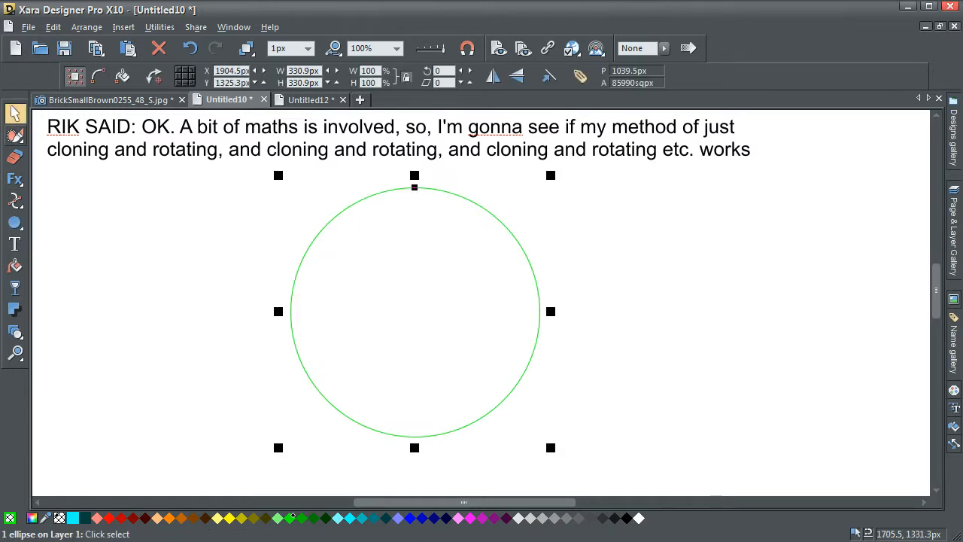
{"action": "left_click", "coordinate": [210, 229]}
{"action": "left_click", "coordinate": [334, 219]}
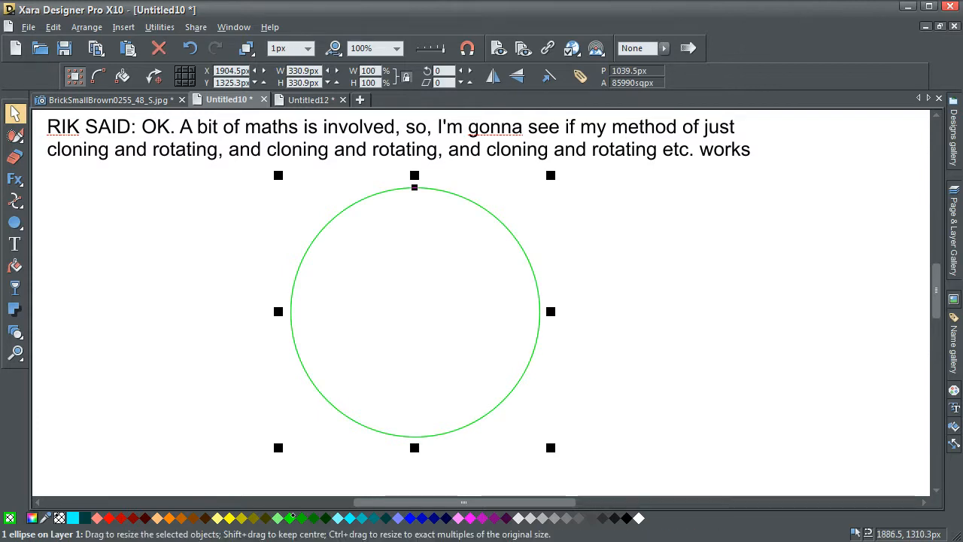
{"action": "left_click_drag", "start_coordinate": [278, 448], "coordinate": [301, 427]}
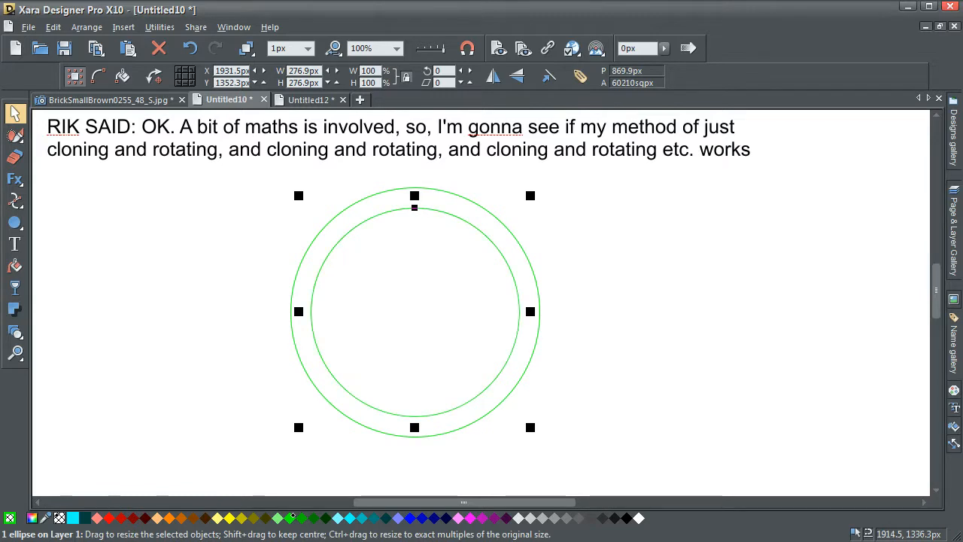
{"action": "left_click_drag", "start_coordinate": [299, 427], "coordinate": [332, 399]}
{"action": "left_click", "coordinate": [207, 413]}
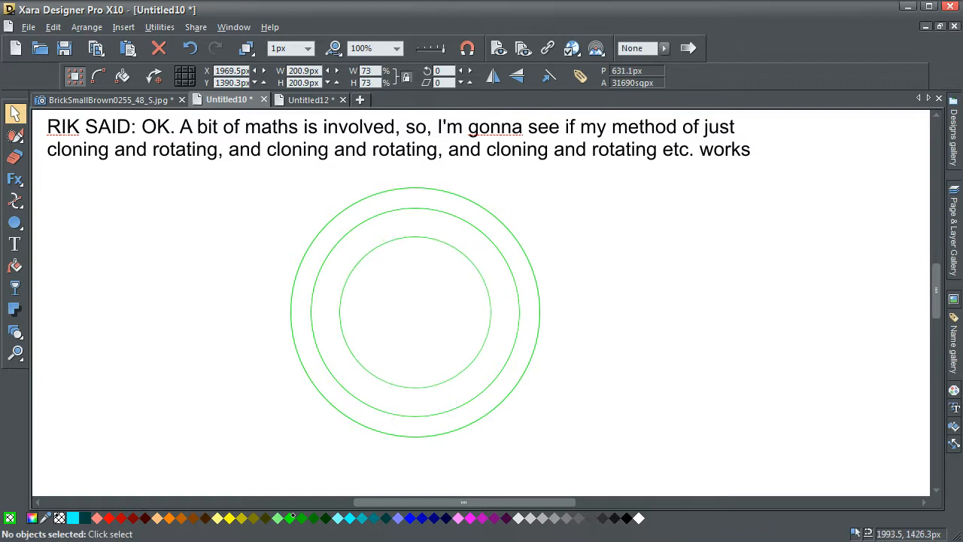
Step: Blend the middle green circle with the innermost one and set the blend to 1 step
{"action": "left_click", "coordinate": [361, 261]}
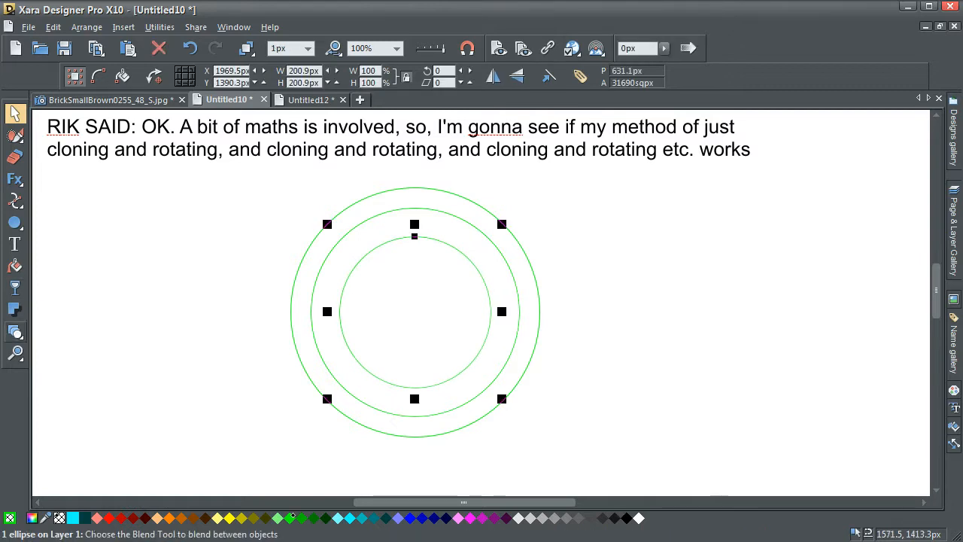
{"action": "left_click", "coordinate": [16, 332]}
{"action": "left_click_drag", "start_coordinate": [346, 239], "coordinate": [370, 253]}
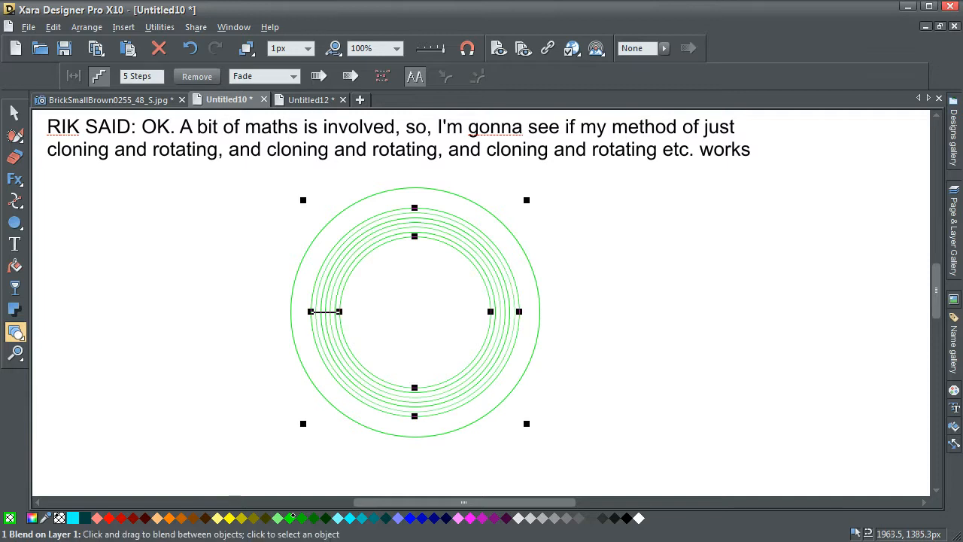
{"action": "left_click_drag", "start_coordinate": [130, 76], "coordinate": [123, 76]}
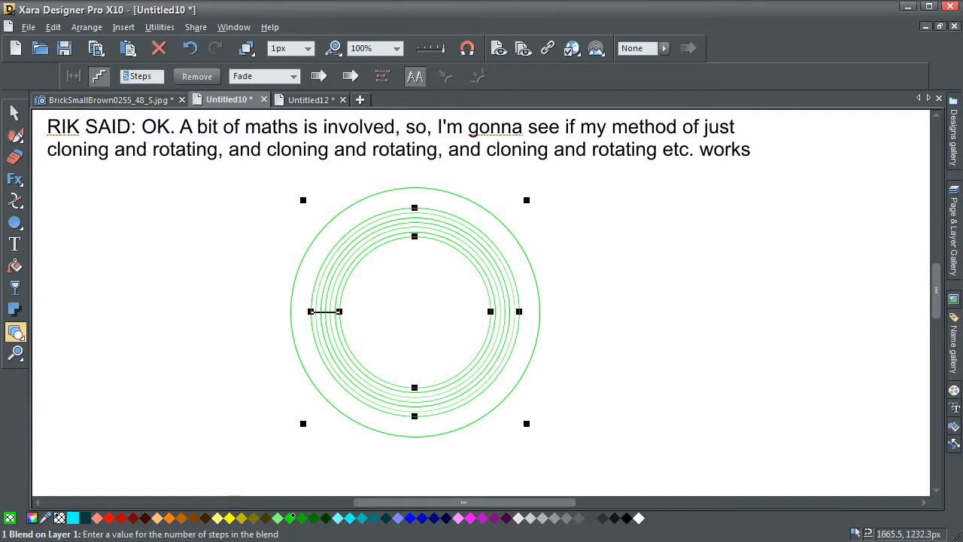
{"action": "type", "text": "1"}
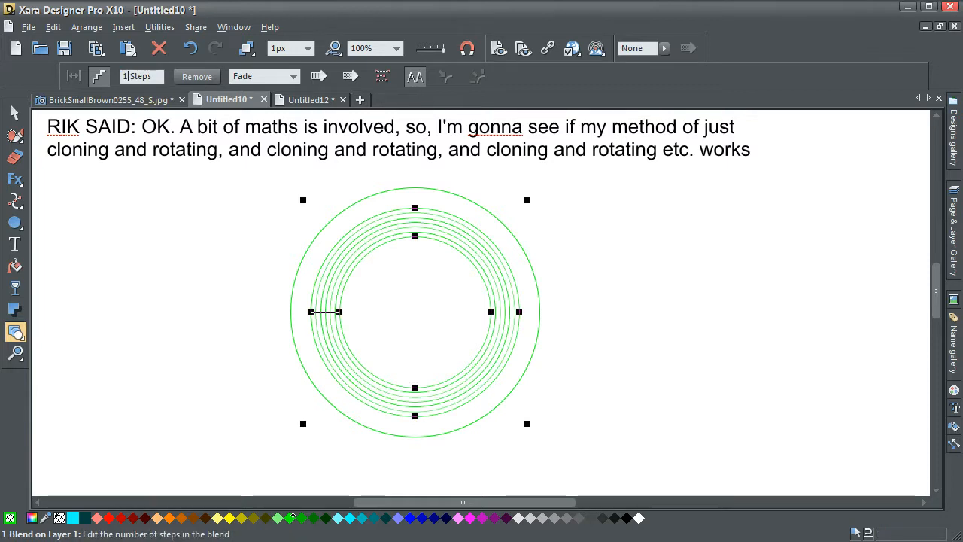
{"action": "key", "text": "Return"}
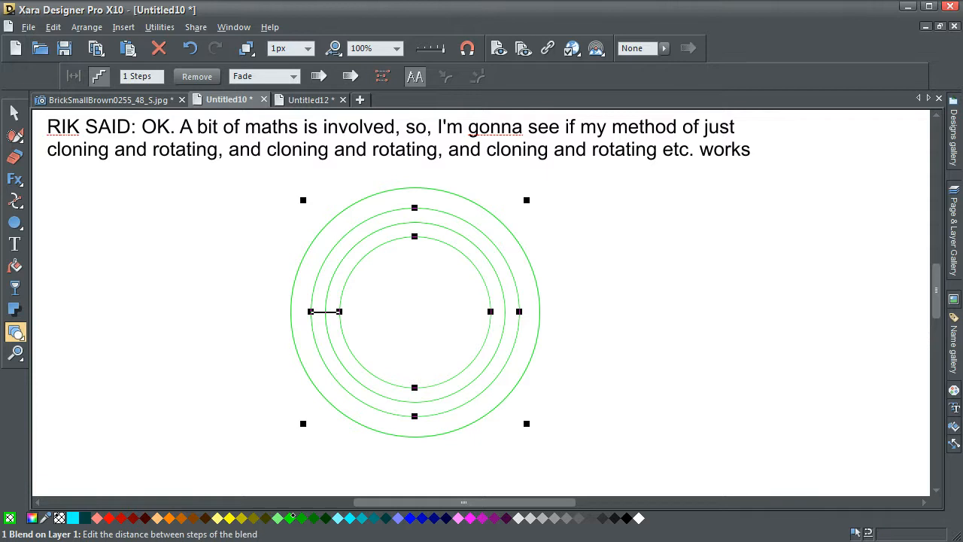
Step: Convert the circle blend to editable shapes and ungroup it into separate circles
{"action": "left_click", "coordinate": [14, 113]}
{"action": "left_click", "coordinate": [87, 27]}
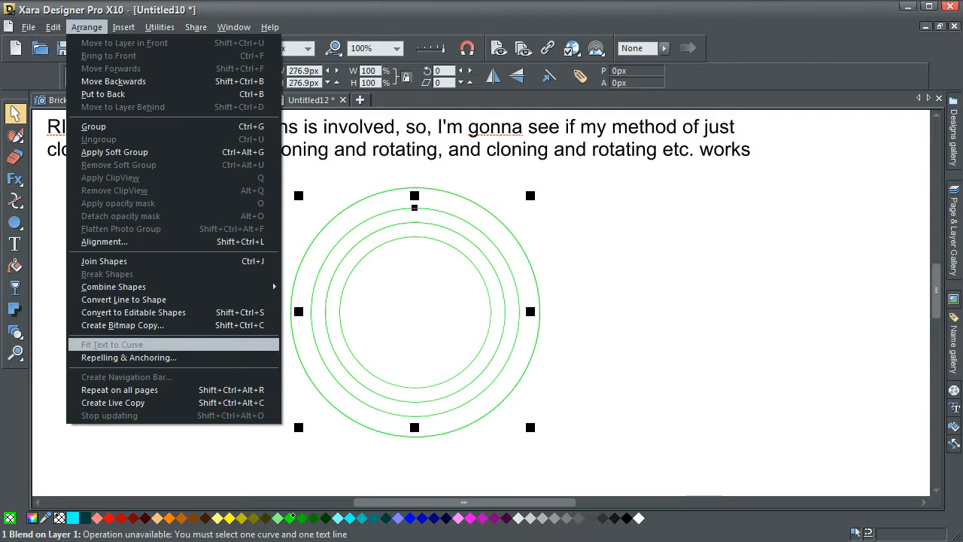
{"action": "left_click", "coordinate": [133, 312]}
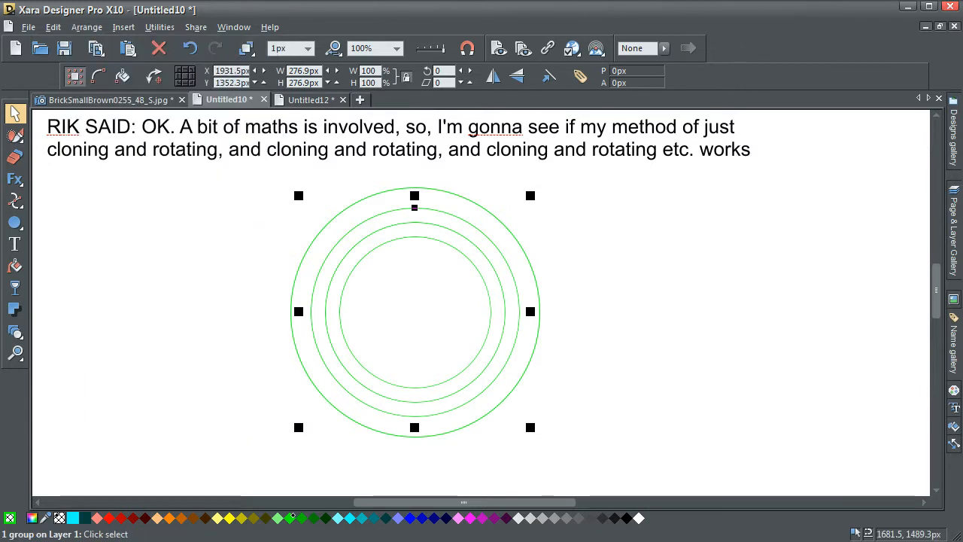
{"action": "left_click", "coordinate": [86, 27]}
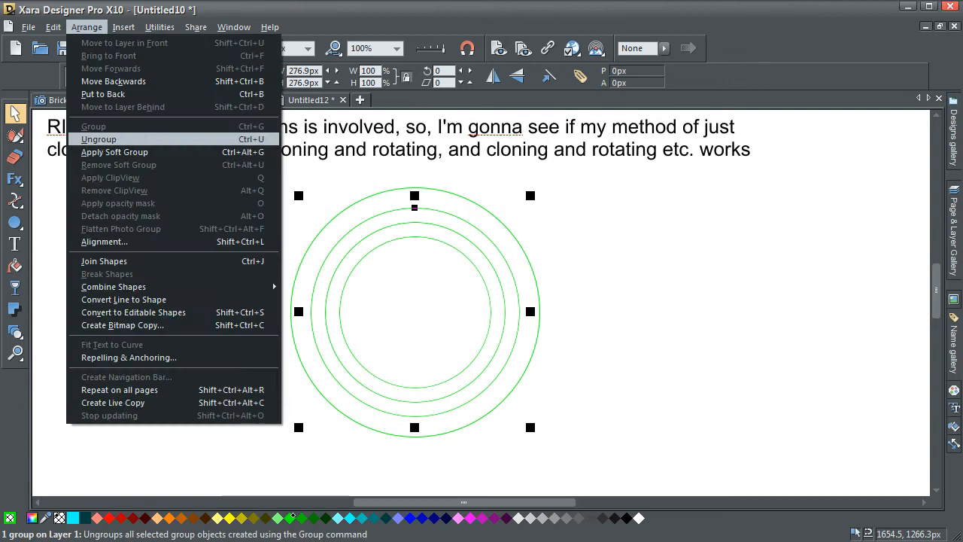
{"action": "left_click", "coordinate": [99, 139]}
{"action": "key", "text": "Escape"}
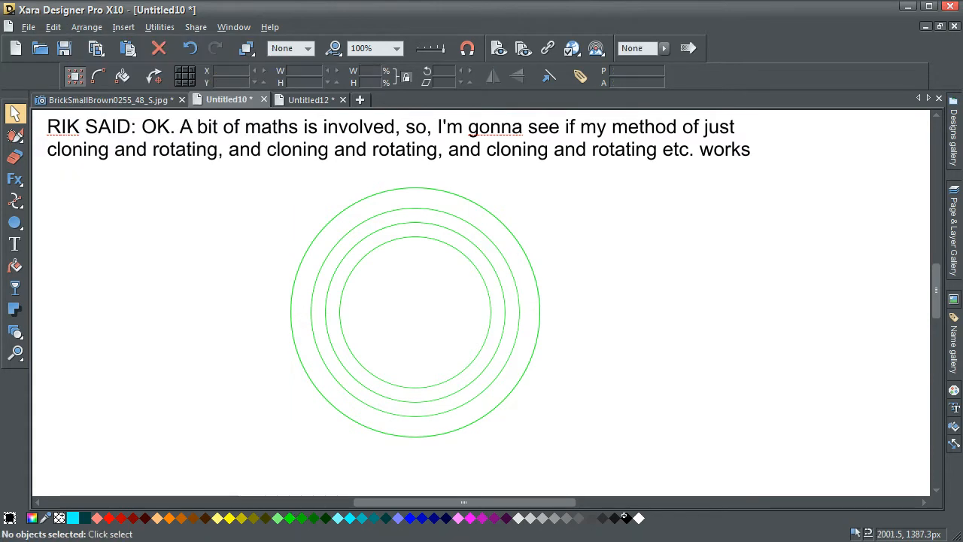
Step: Recolour the outline of the intermediate circle made by the blend, trying teal and settling on magenta
{"action": "left_click", "coordinate": [313, 312]}
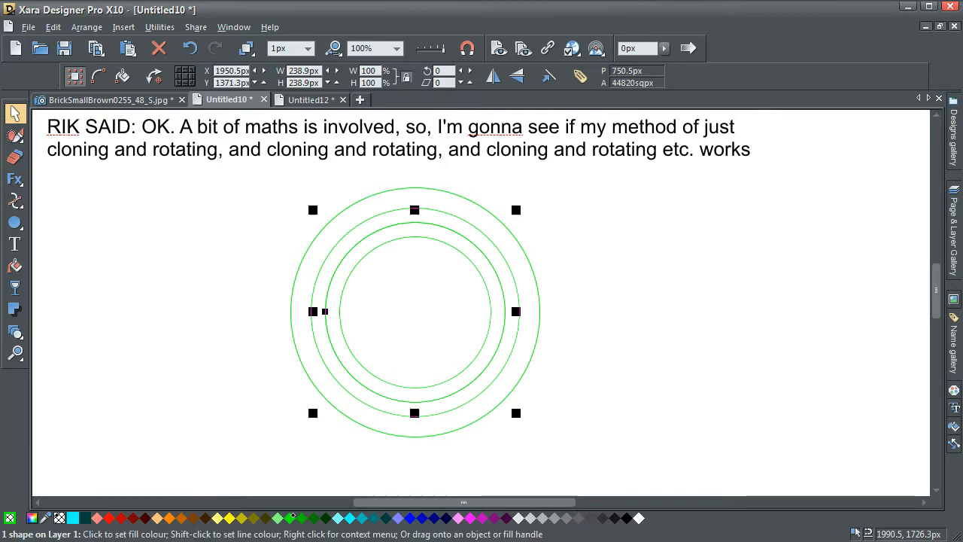
{"action": "left_click", "coordinate": [364, 517], "text": "shift"}
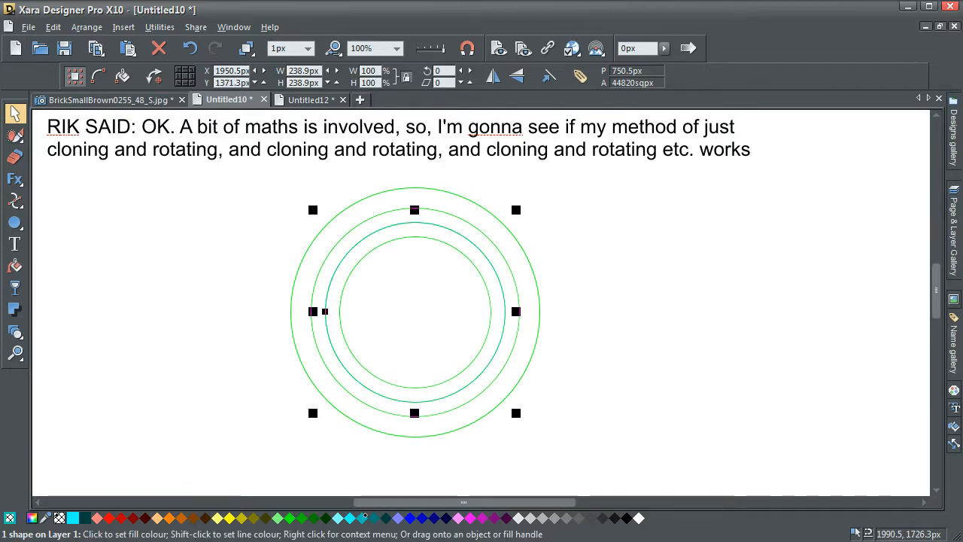
{"action": "left_click", "coordinate": [472, 517], "text": "shift"}
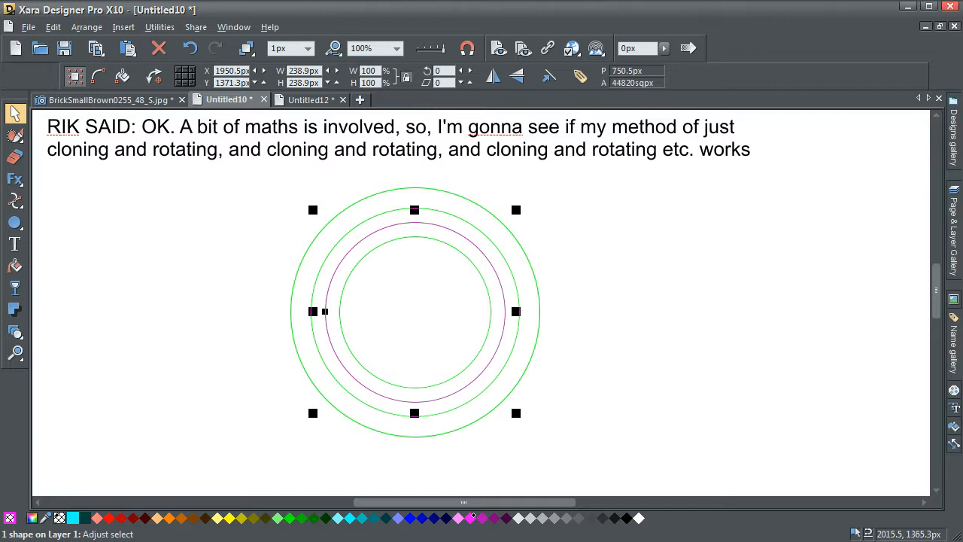
{"action": "left_click", "coordinate": [324, 312], "text": "shift"}
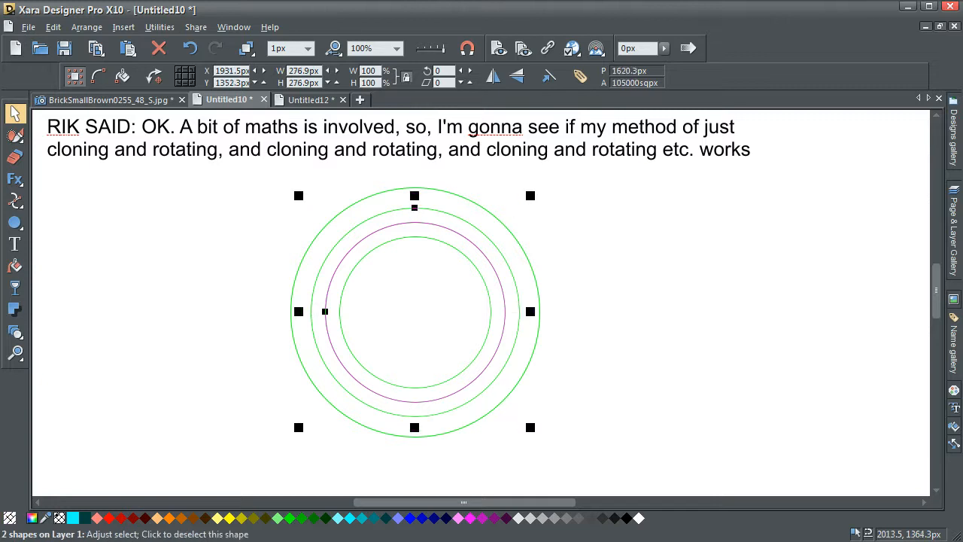
{"action": "left_click", "coordinate": [87, 27]}
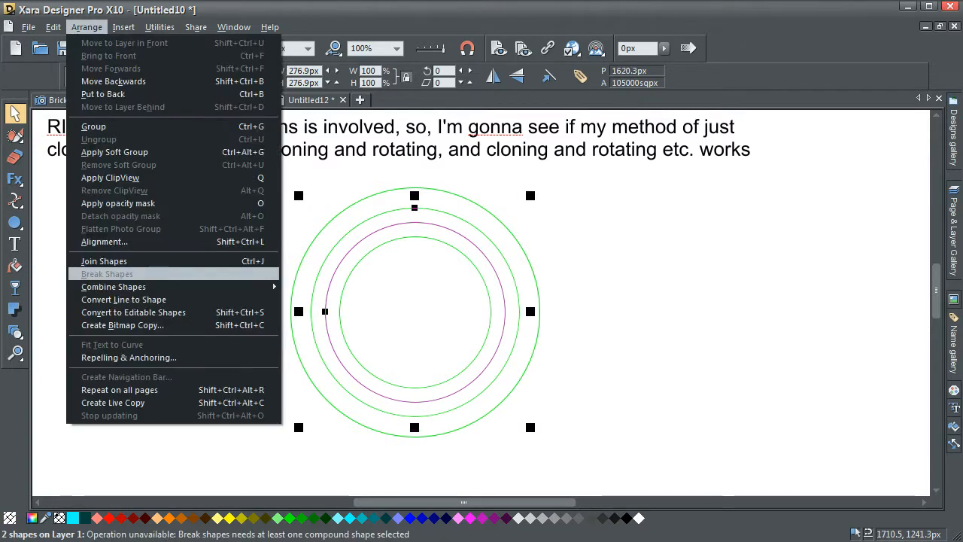
{"action": "mouse_move", "coordinate": [113, 286]}
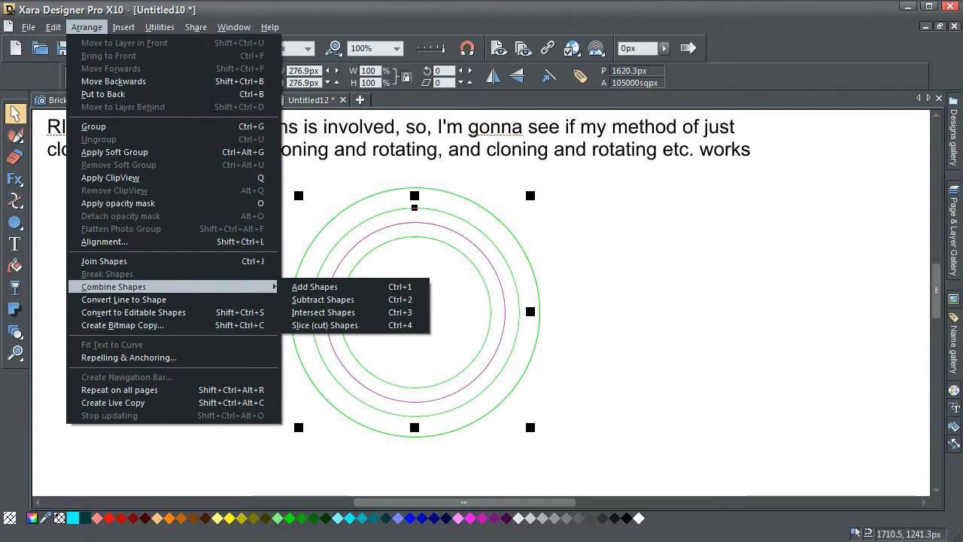
{"action": "left_click", "coordinate": [389, 234]}
Step: Subtract the magenta circle from the surrounding middle green circle to form a ring shape
{"action": "left_click", "coordinate": [382, 229]}
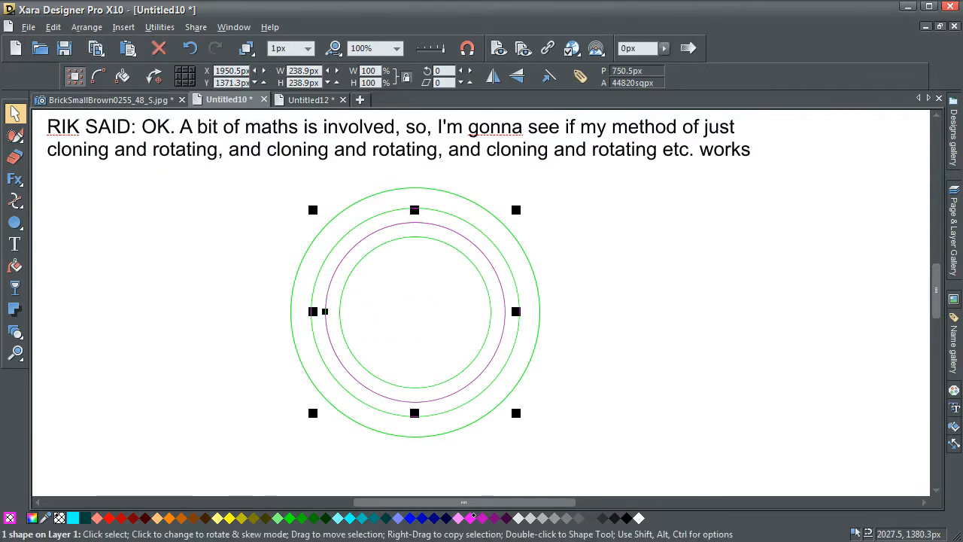
{"action": "left_click", "coordinate": [389, 211], "text": "shift"}
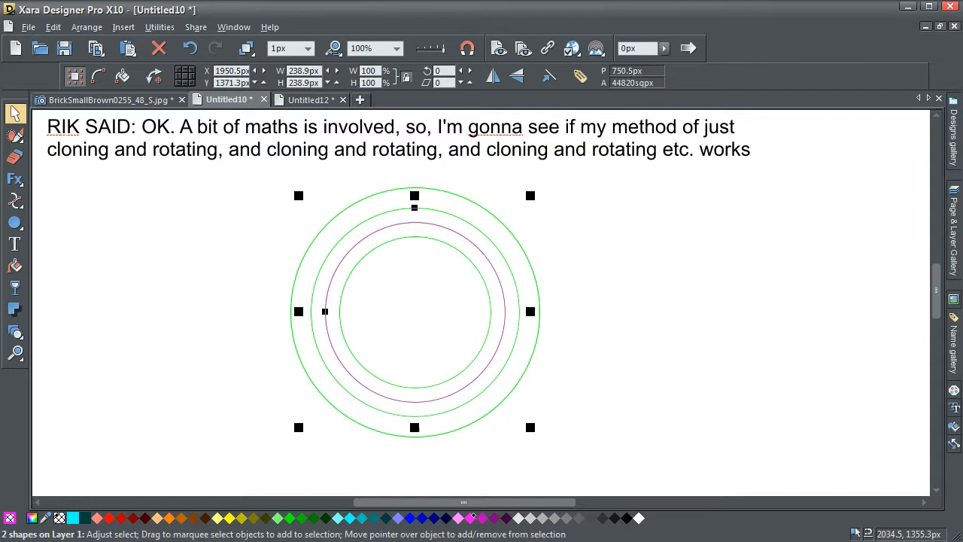
{"action": "left_click", "coordinate": [87, 27]}
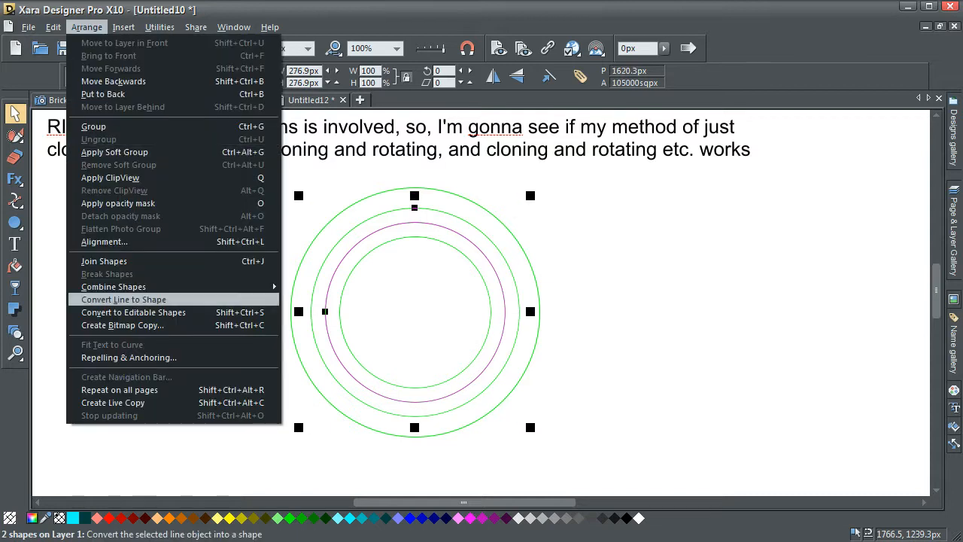
{"action": "mouse_move", "coordinate": [113, 287]}
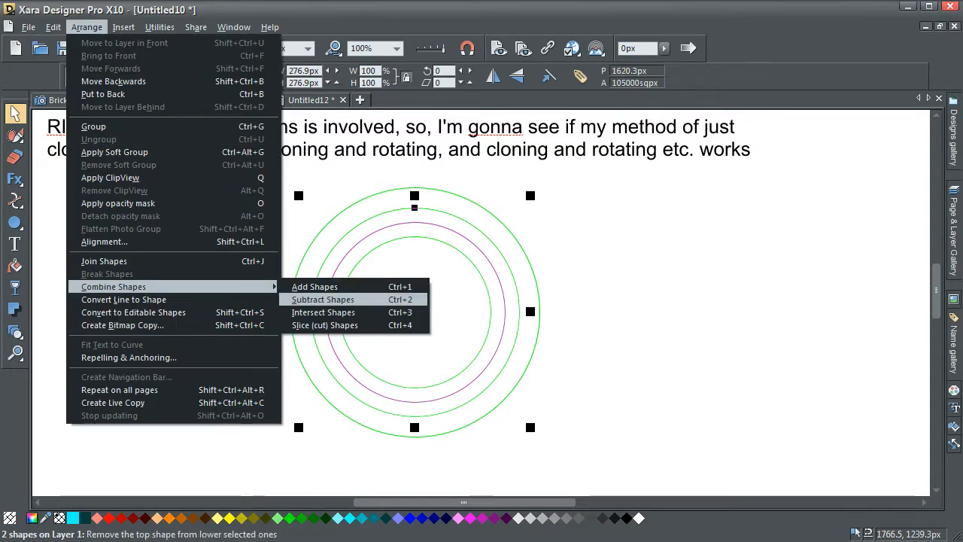
{"action": "left_click", "coordinate": [324, 299]}
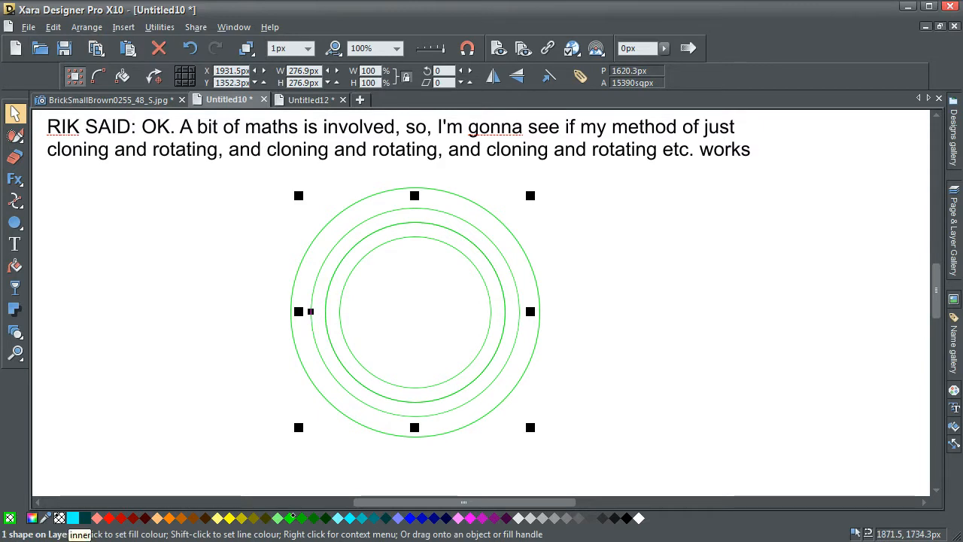
Step: Fill the new ring with the dark teal "inner" colour and remove its outline
{"action": "left_click", "coordinate": [83, 518]}
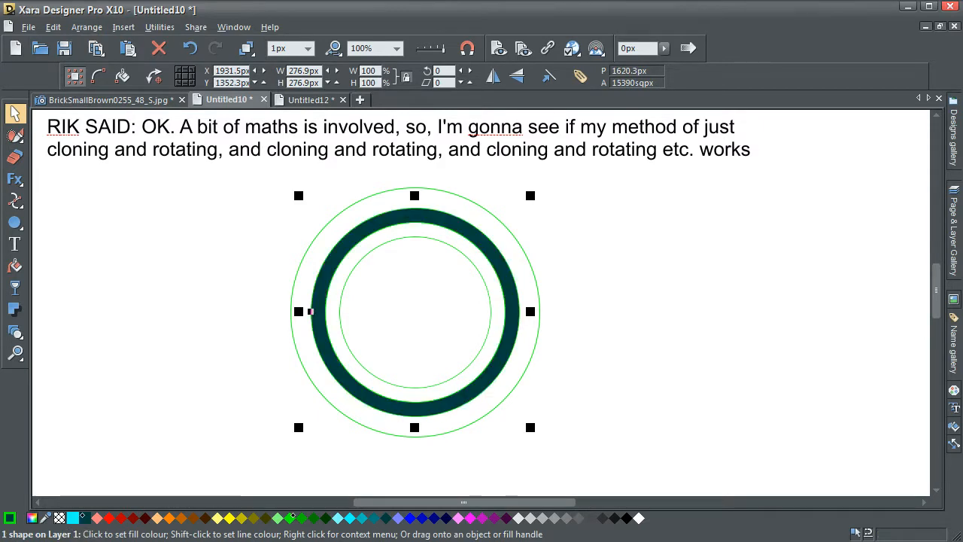
{"action": "left_click", "coordinate": [59, 518], "text": "shift"}
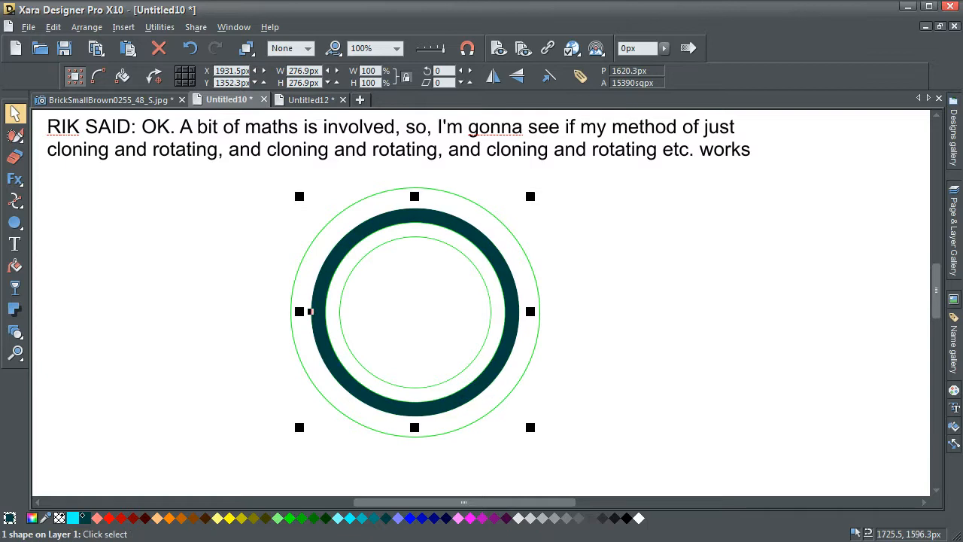
{"action": "left_click", "coordinate": [177, 385]}
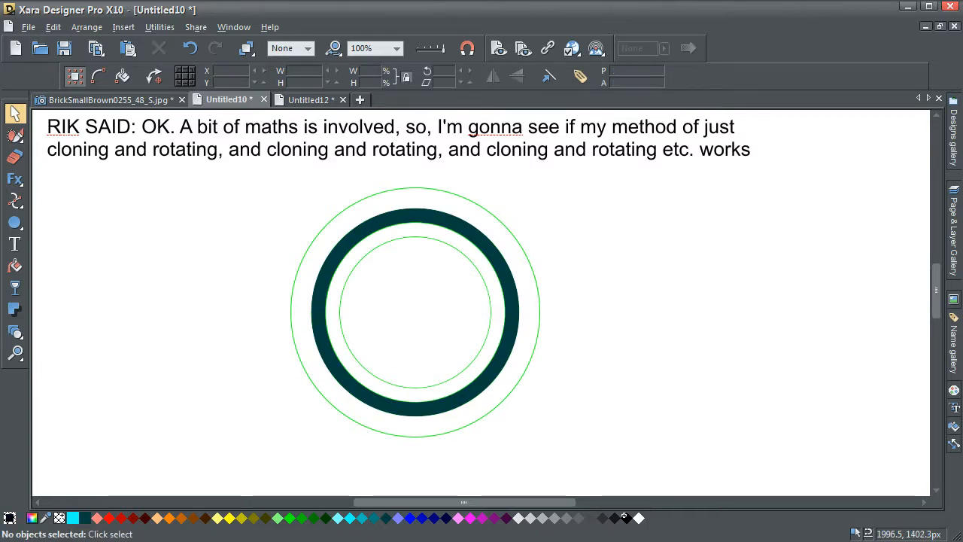
Step: Subtract the innermost circle from the circle at the dark ring's inner edge, and fill the resulting ring with cyan without an outline
{"action": "left_click", "coordinate": [309, 311]}
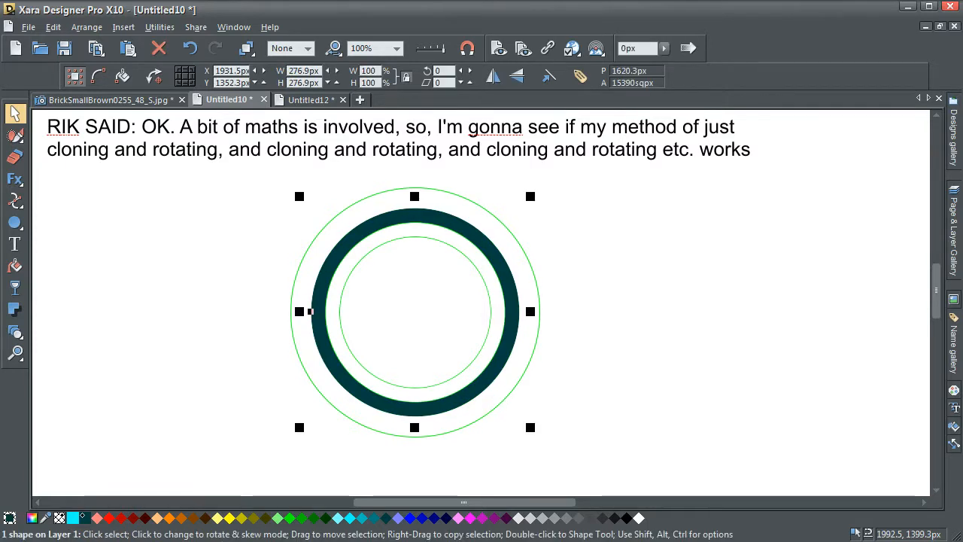
{"action": "left_click", "coordinate": [316, 311]}
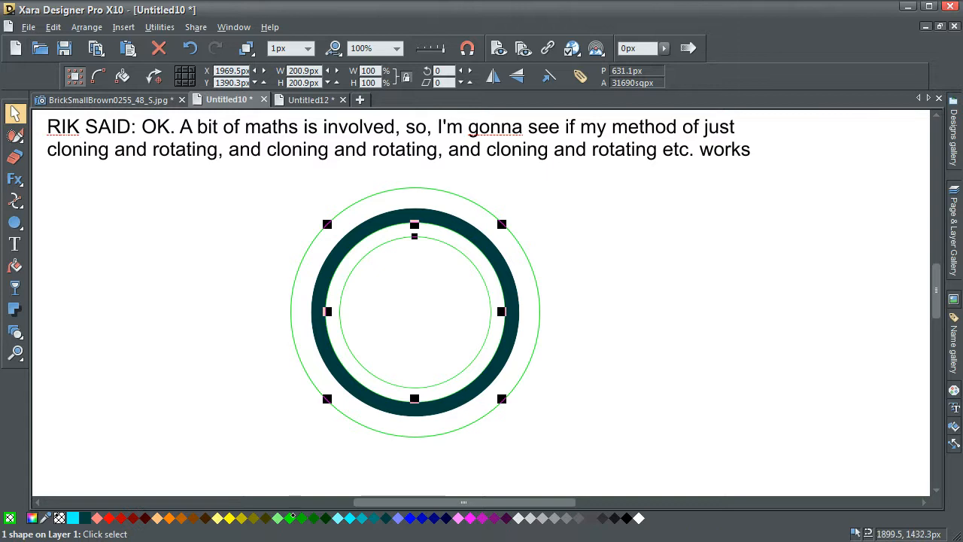
{"action": "key", "text": "Escape"}
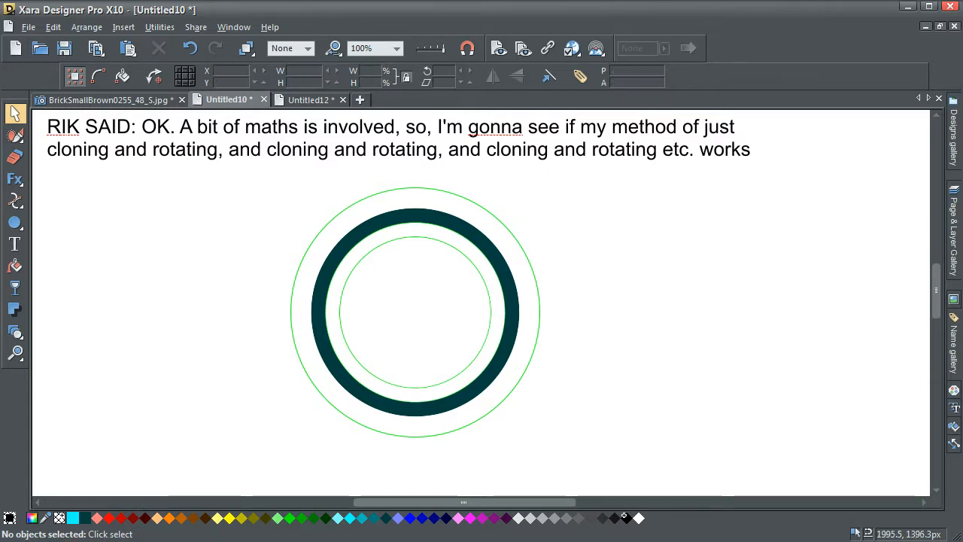
{"action": "left_click", "coordinate": [309, 311]}
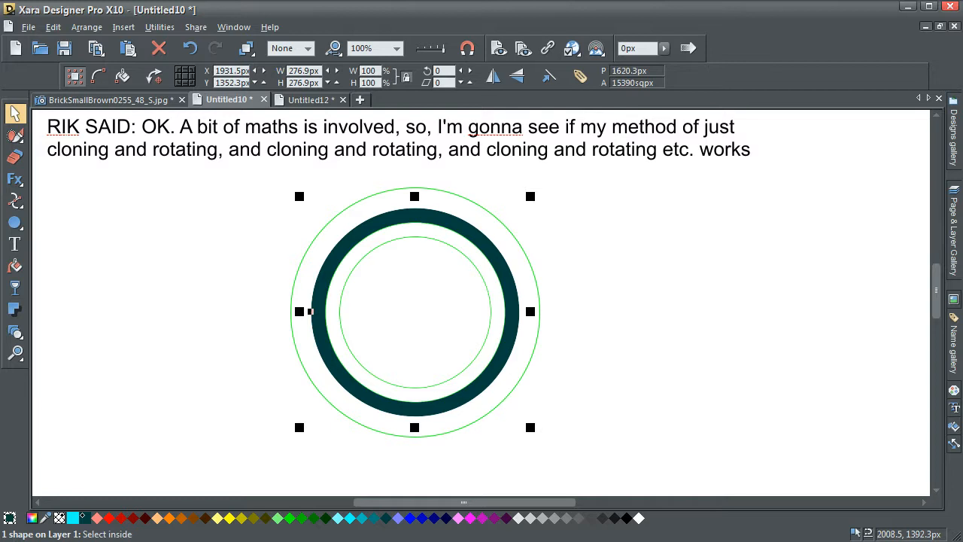
{"action": "left_click", "coordinate": [310, 311]}
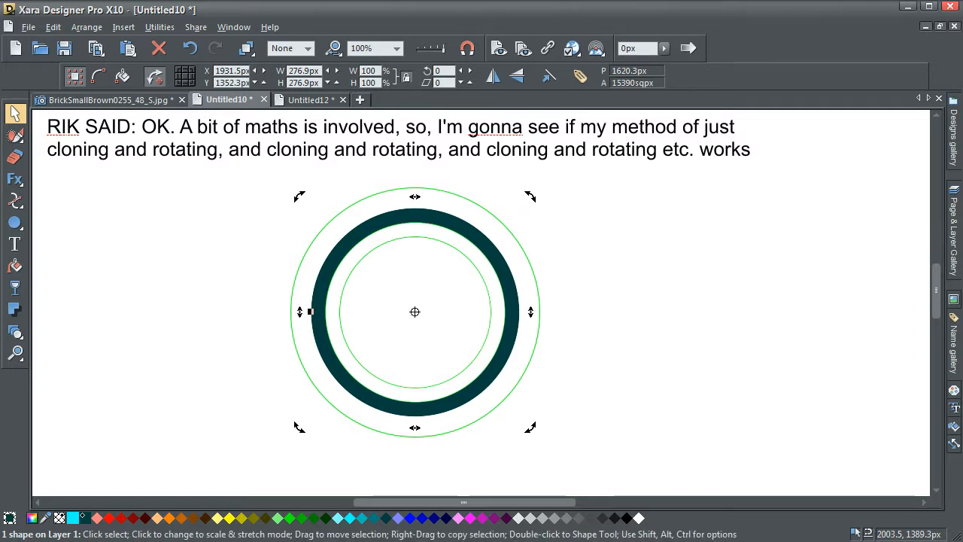
{"action": "left_click", "coordinate": [319, 310], "text": "alt"}
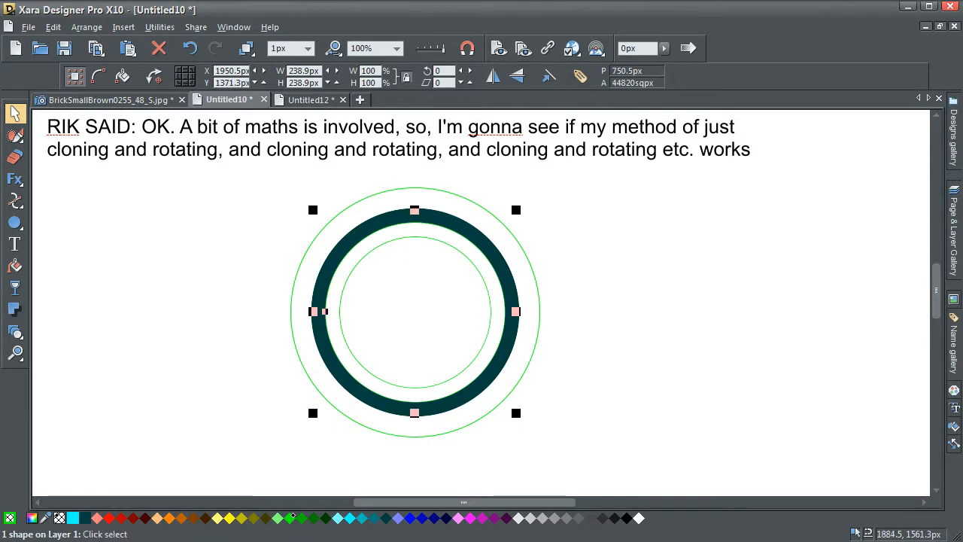
{"action": "left_click", "coordinate": [407, 237], "text": "shift"}
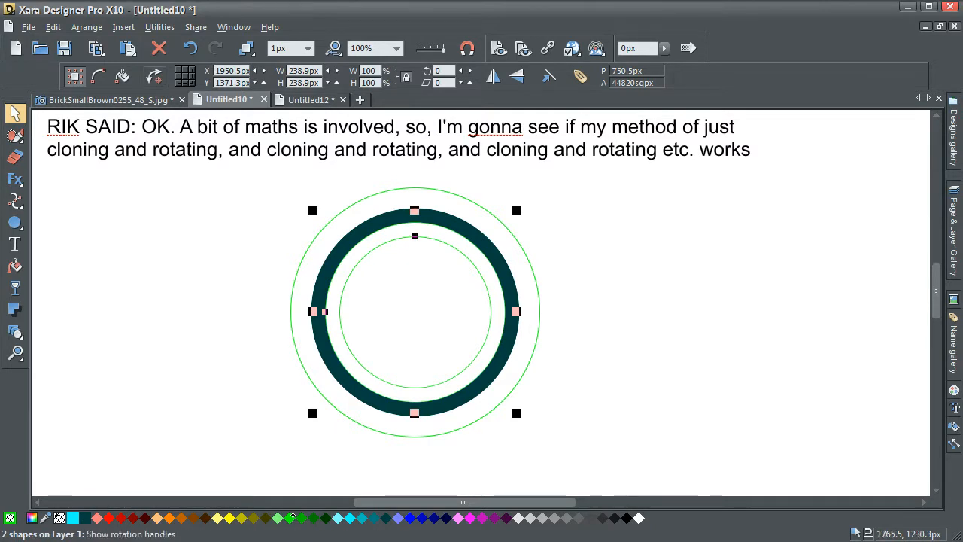
{"action": "left_click", "coordinate": [87, 27]}
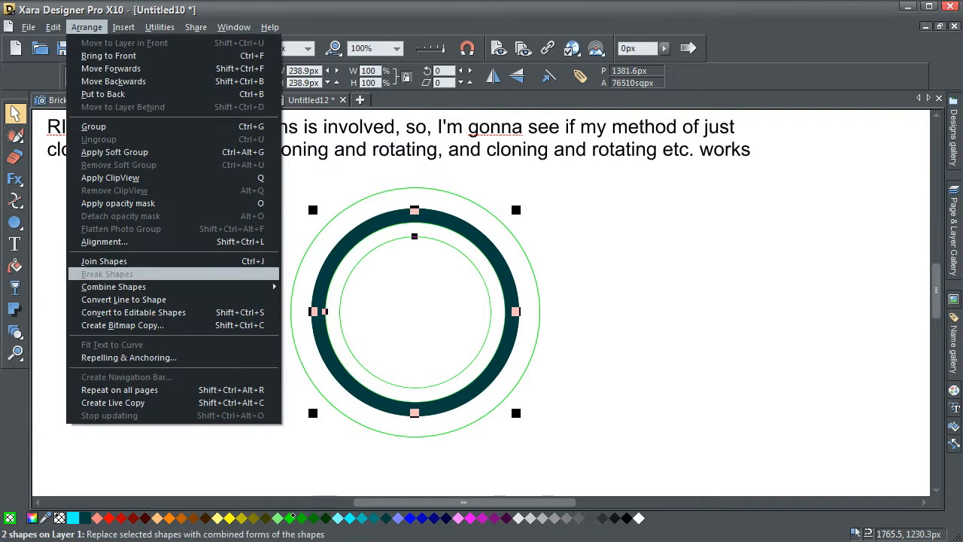
{"action": "mouse_move", "coordinate": [113, 287]}
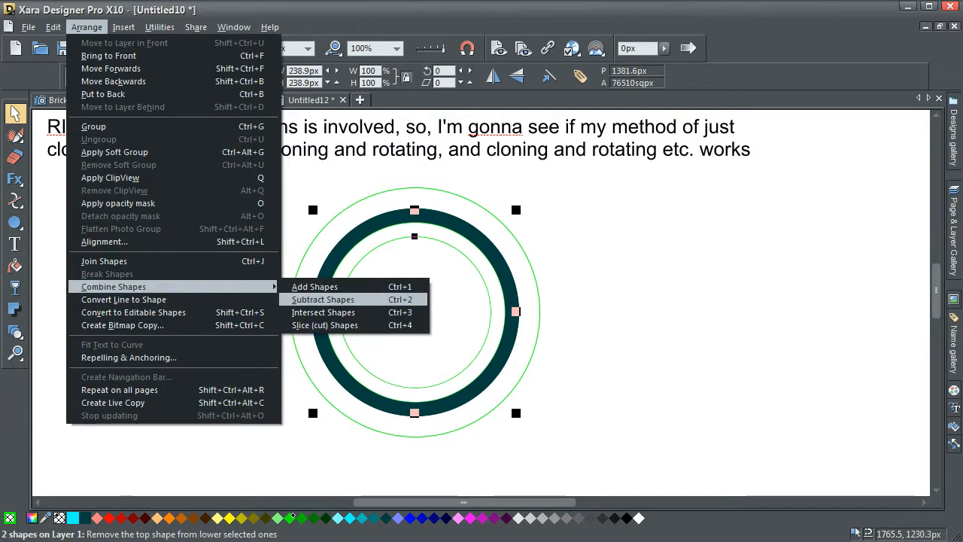
{"action": "left_click", "coordinate": [323, 299]}
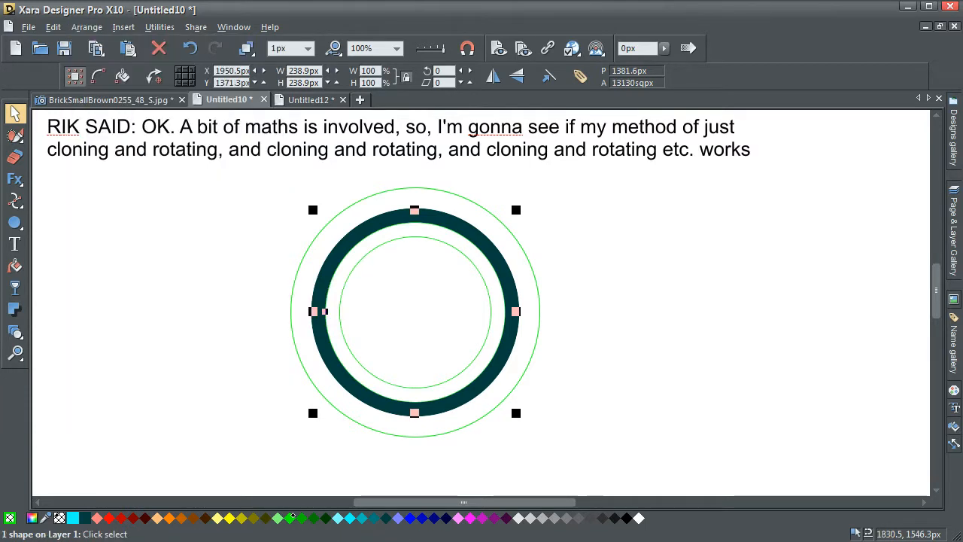
{"action": "left_click", "coordinate": [73, 517]}
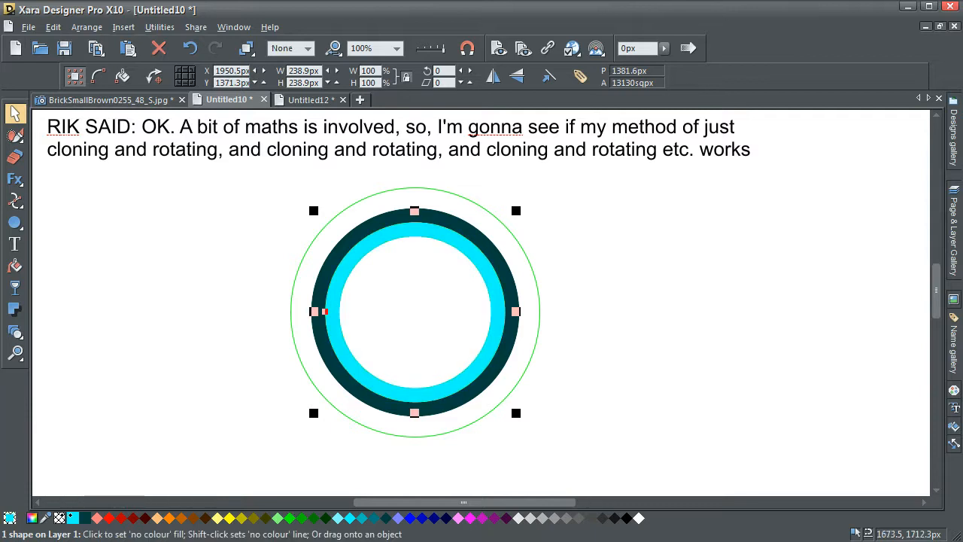
{"action": "key", "text": "Escape"}
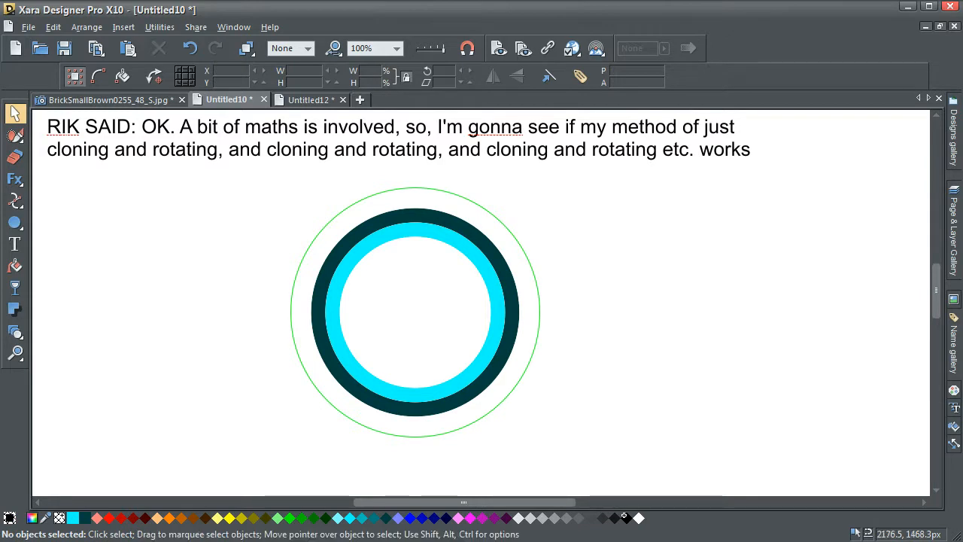
Step: Move the cyan ring and the dark teal ring apart, and undo both moves
{"action": "left_click_drag", "start_coordinate": [415, 395], "coordinate": [525, 450]}
{"action": "left_click_drag", "start_coordinate": [469, 236], "coordinate": [603, 199]}
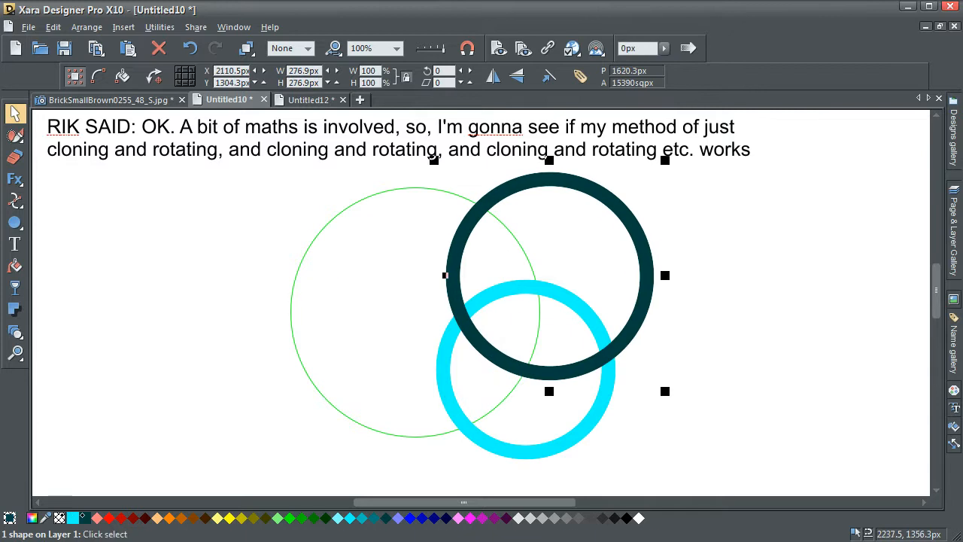
{"action": "left_click", "coordinate": [191, 49]}
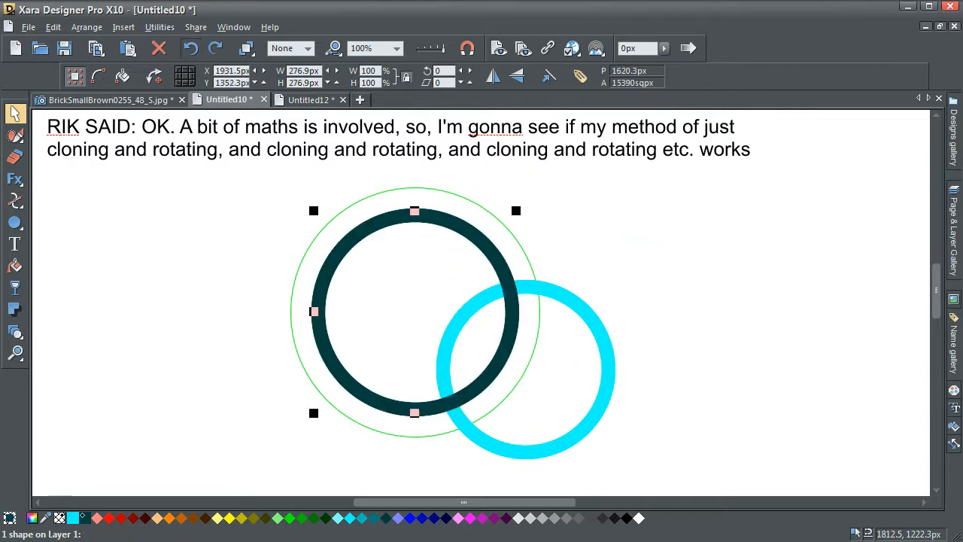
{"action": "left_click", "coordinate": [191, 50]}
{"action": "key", "text": "Escape"}
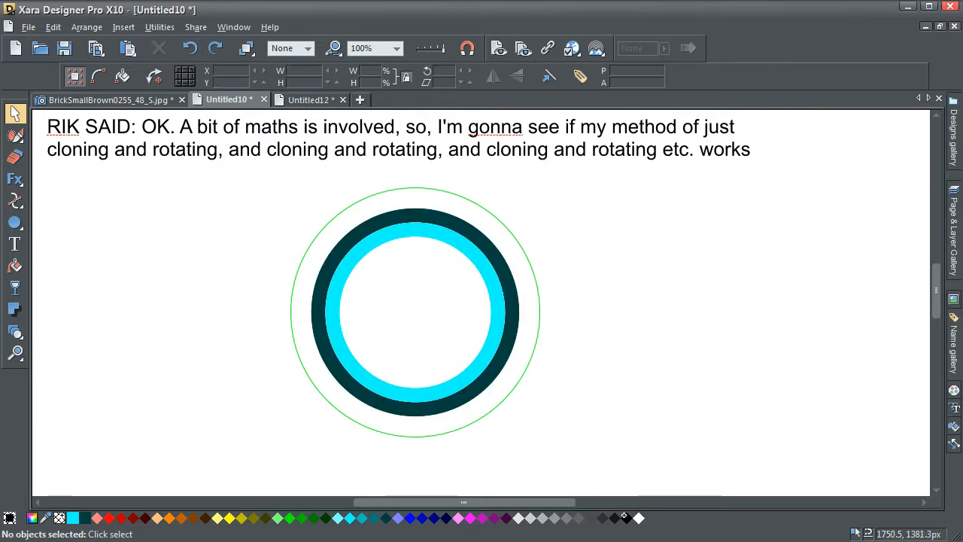
Step: Draw a straight vertical line about 148 px long inside the cyan ring
{"action": "left_click", "coordinate": [15, 200]}
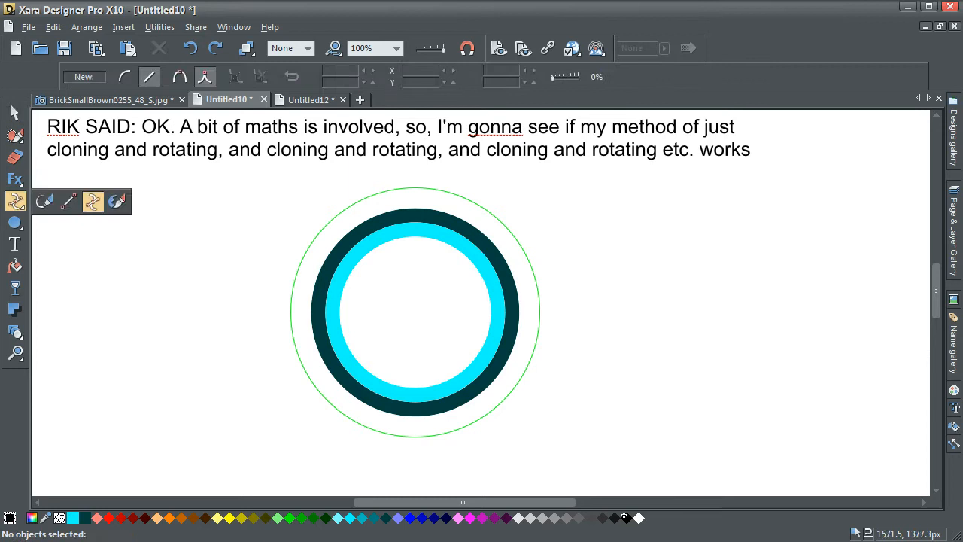
{"action": "left_click", "coordinate": [377, 257]}
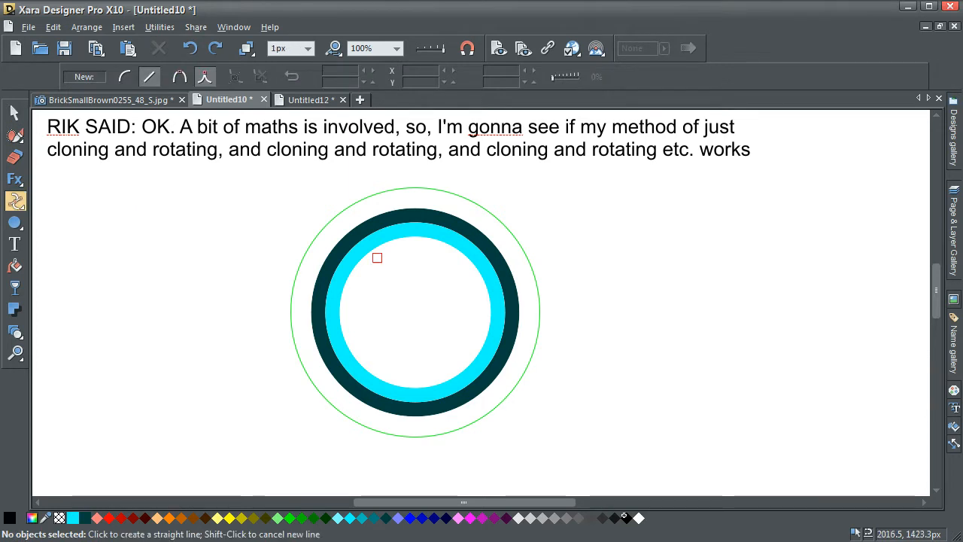
{"action": "left_click_drag", "start_coordinate": [374, 338], "coordinate": [377, 369]}
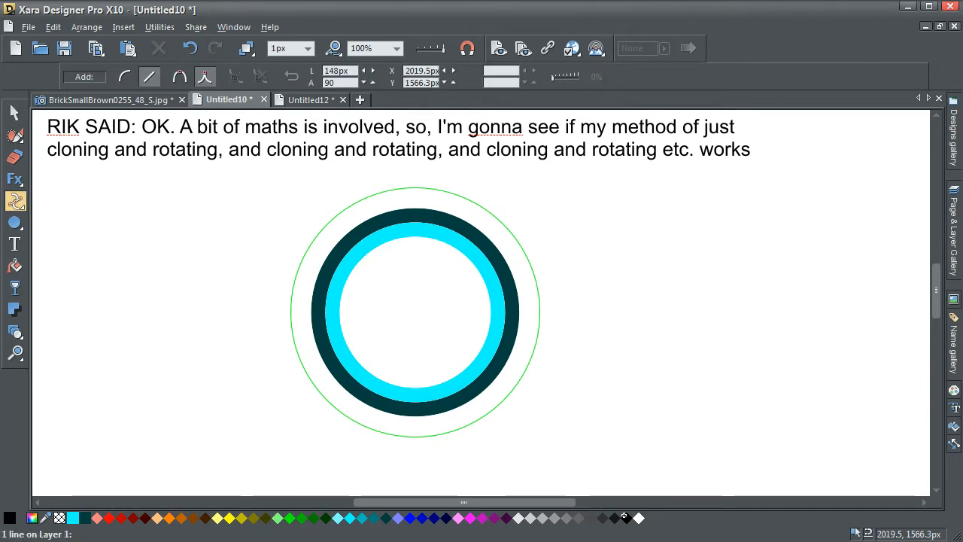
Step: Align the vertical line and the outermost green circle centrally, both horizontally and vertically, within the selection bounds
{"action": "left_click", "coordinate": [15, 111]}
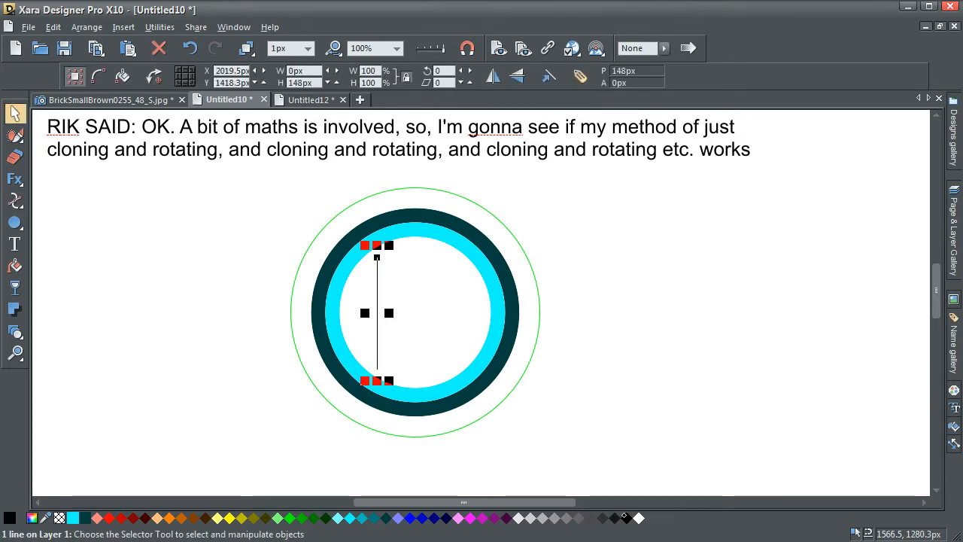
{"action": "left_click", "coordinate": [397, 190], "text": "shift"}
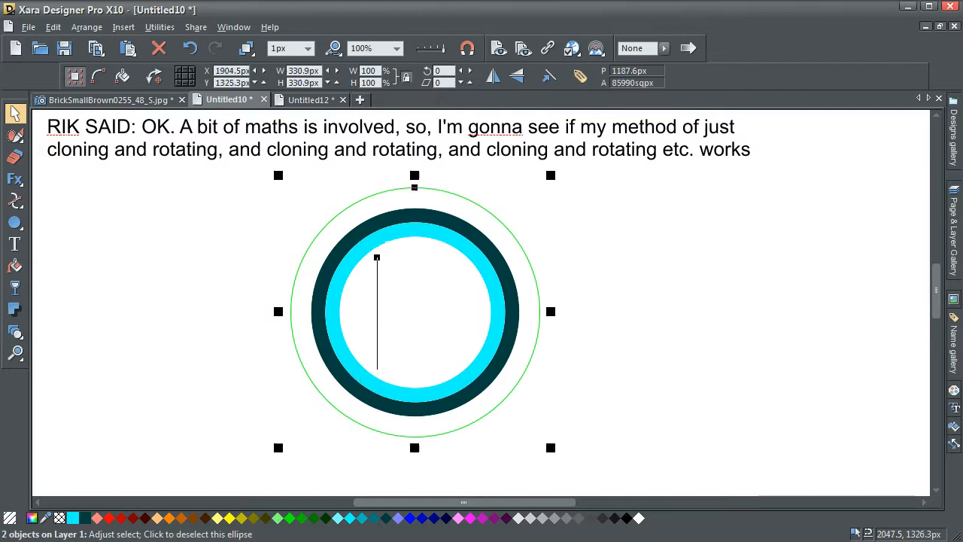
{"action": "left_click", "coordinate": [87, 27]}
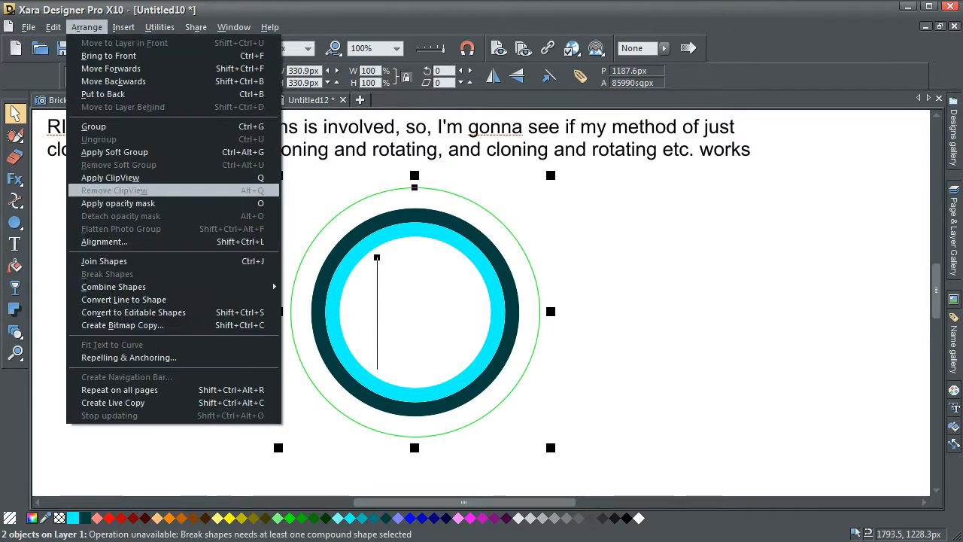
{"action": "left_click", "coordinate": [105, 241]}
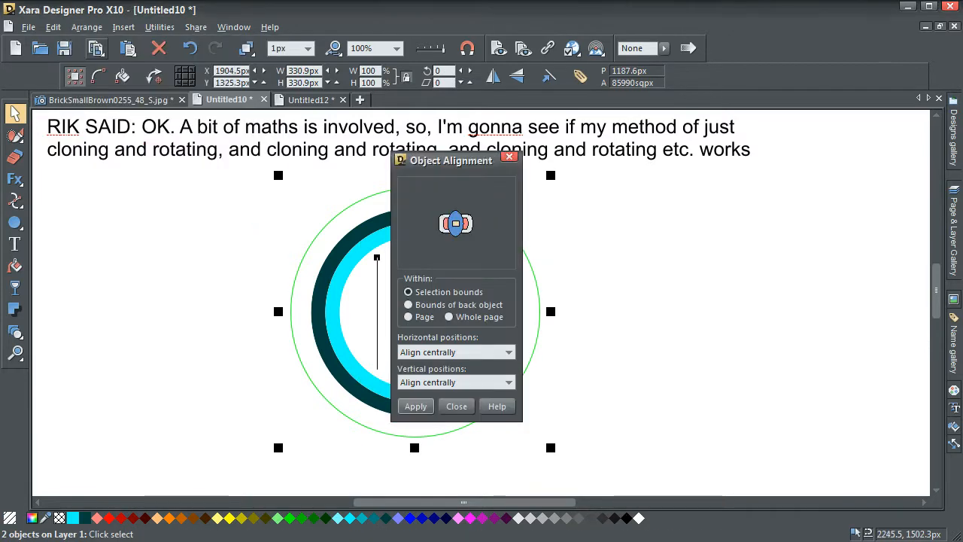
{"action": "left_click", "coordinate": [415, 406]}
{"action": "left_click", "coordinate": [457, 406]}
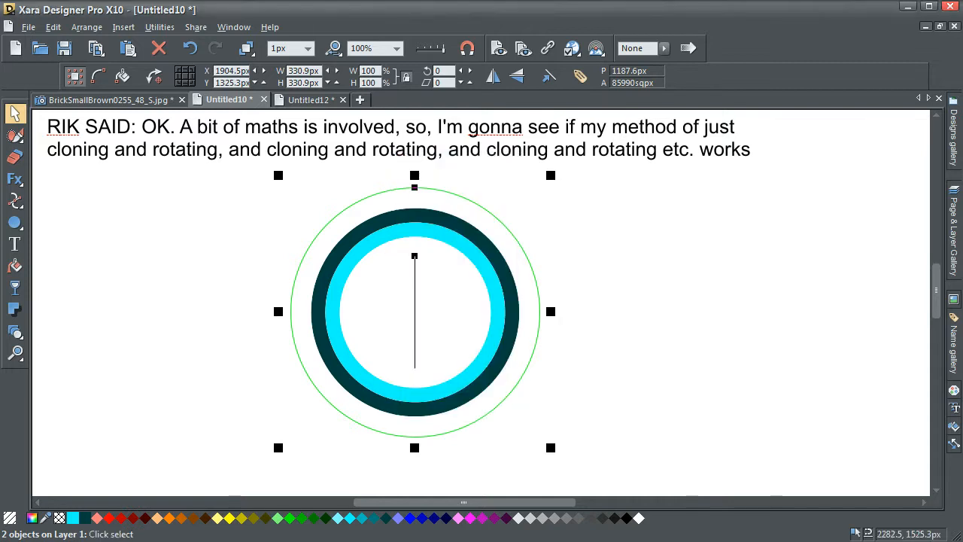
{"action": "left_click", "coordinate": [681, 308]}
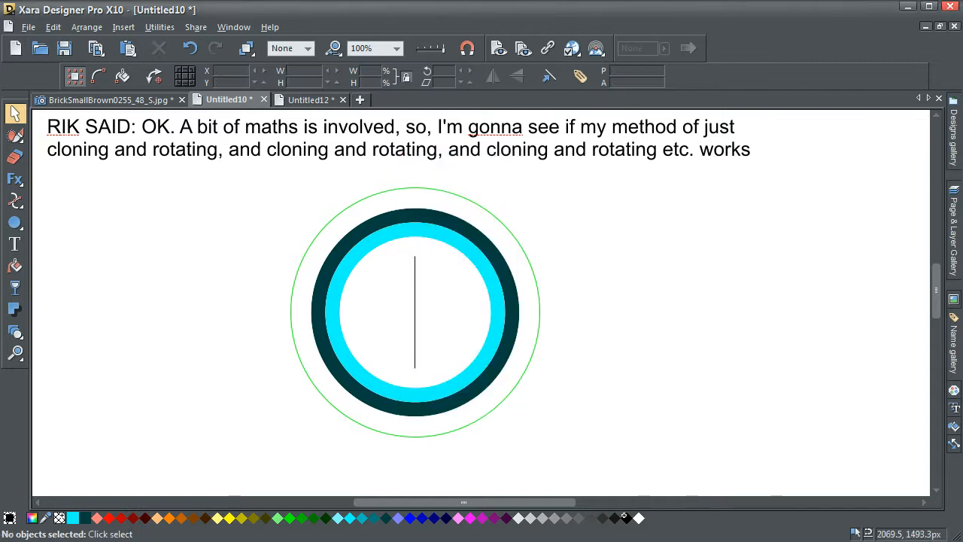
Step: Stretch the vertical line symmetrically about its centre to about 298 px, so it crosses both rings
{"action": "left_click", "coordinate": [414, 257]}
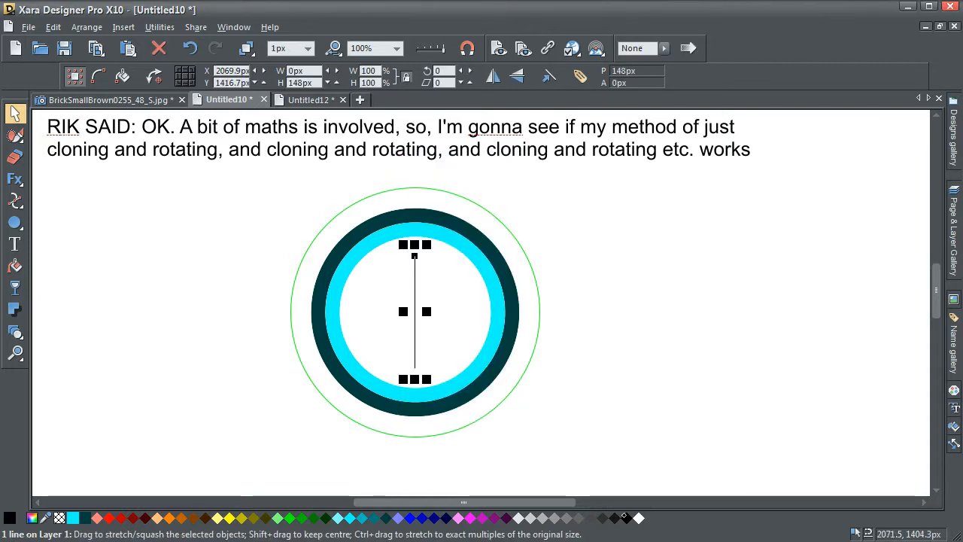
{"action": "left_click_drag", "start_coordinate": [414, 256], "coordinate": [415, 200]}
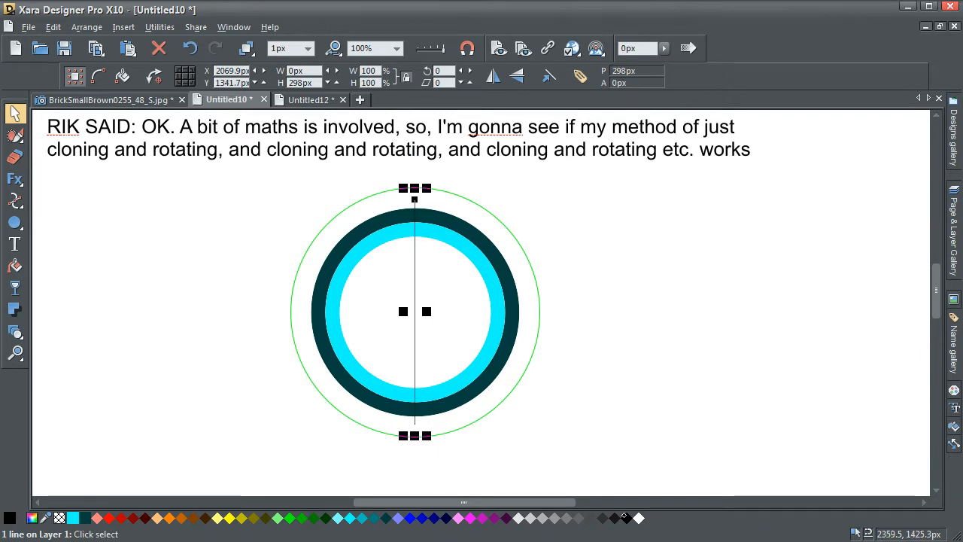
{"action": "left_click", "coordinate": [630, 250]}
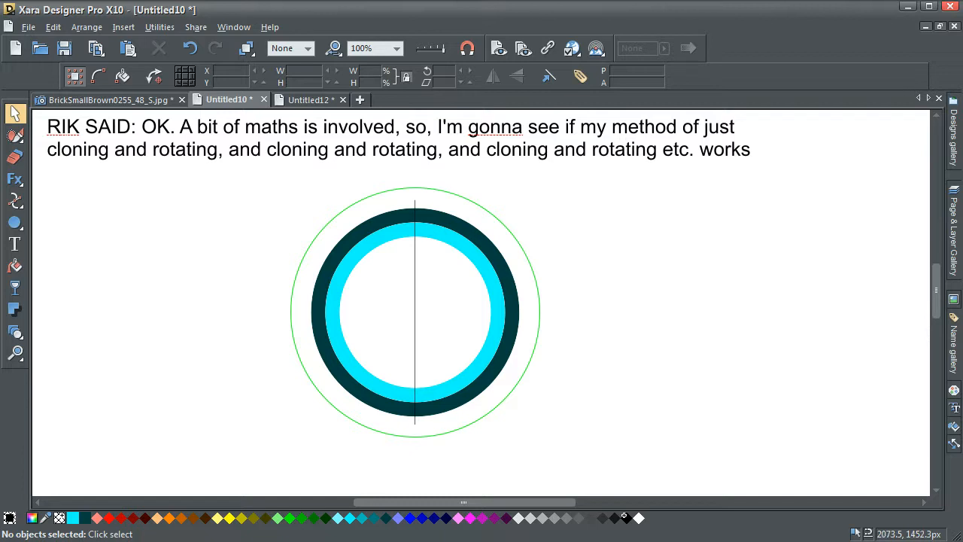
Step: Clone the vertical line and rotate the clone by 5 degrees about its centre
{"action": "left_click", "coordinate": [415, 283]}
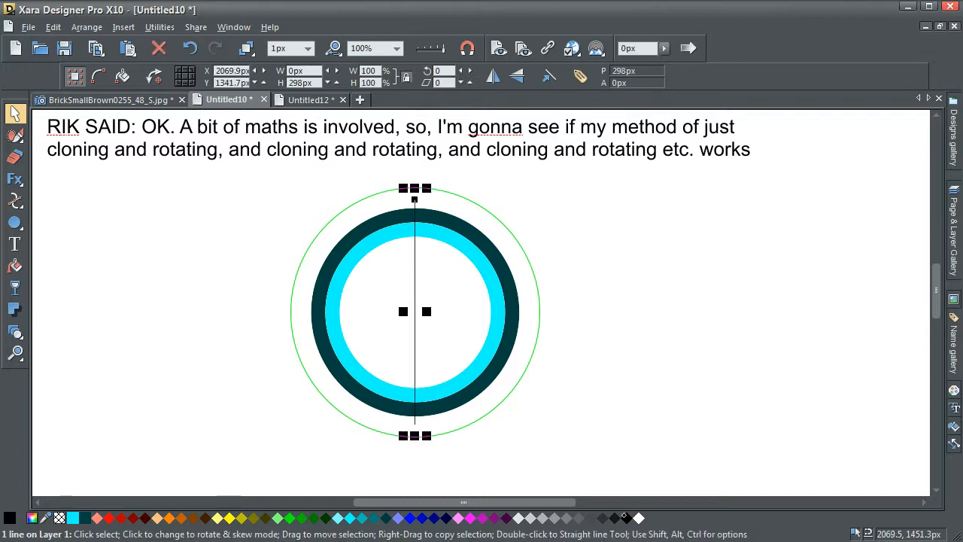
{"action": "left_click", "coordinate": [439, 71]}
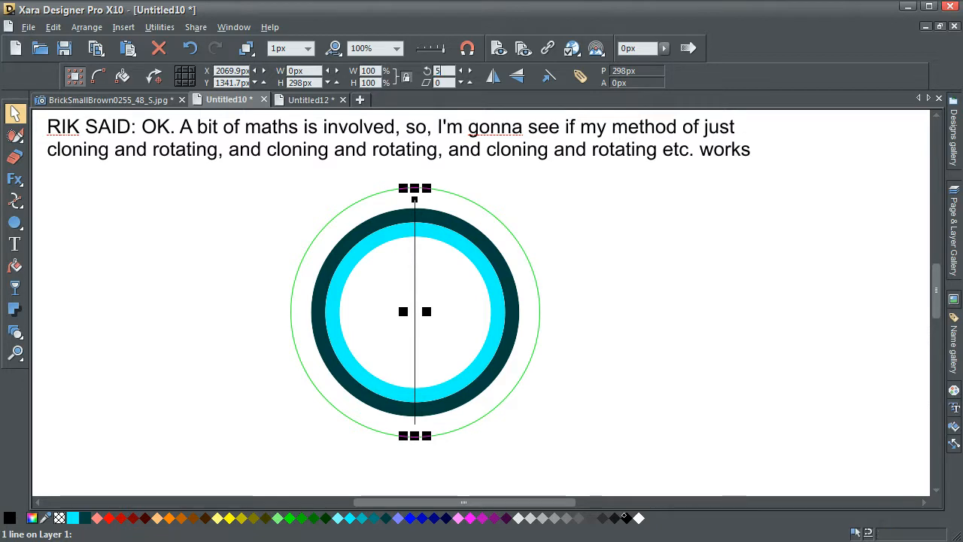
{"action": "key", "text": "Return"}
{"action": "left_click", "coordinate": [636, 254]}
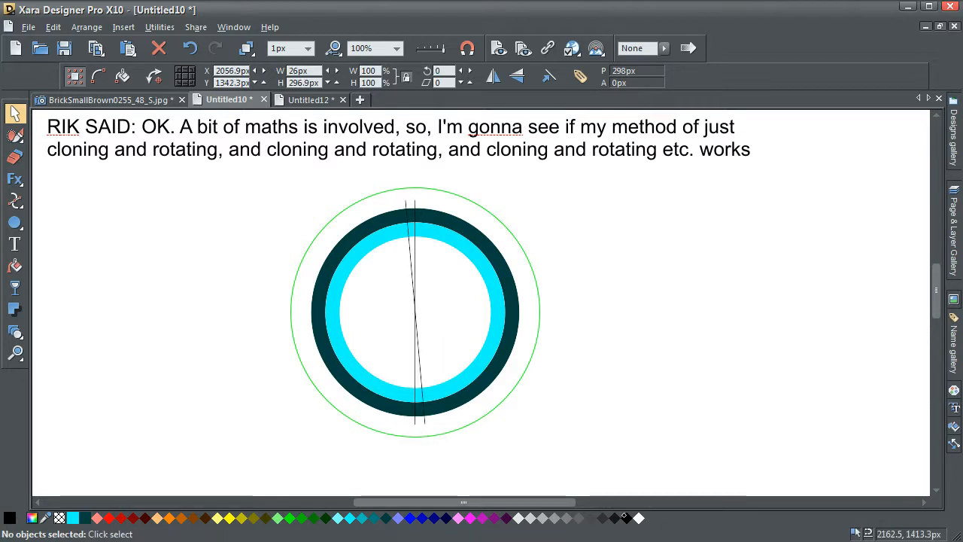
Step: Rotate the original vertical line by -5 degrees so the two lines cross at the centre of the rings
{"action": "left_click", "coordinate": [415, 354]}
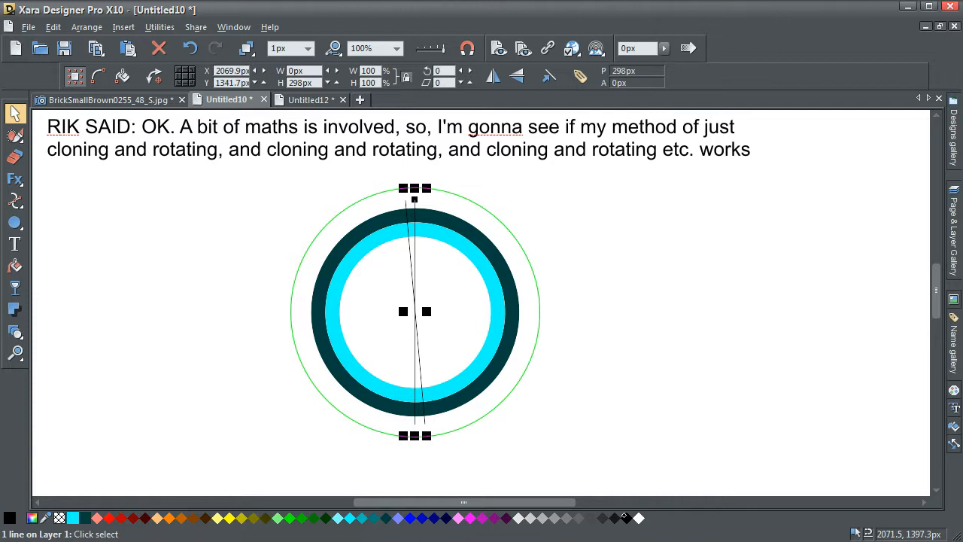
{"action": "left_click", "coordinate": [440, 71]}
{"action": "type", "text": "-5"}
{"action": "key", "text": "Return"}
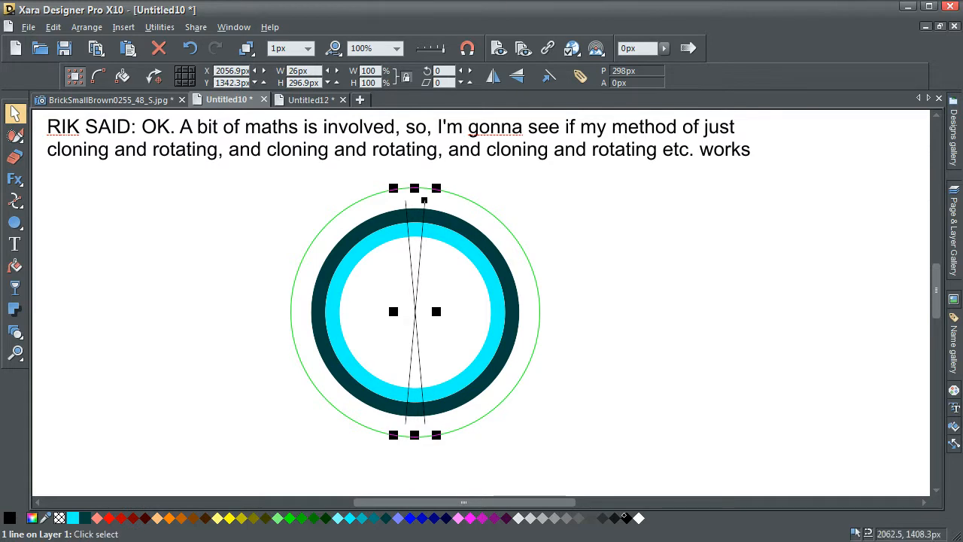
Step: Join the ends of the two crossing lines with straight segments to form one closed double-wedge shape
{"action": "left_click", "coordinate": [412, 250], "text": "shift"}
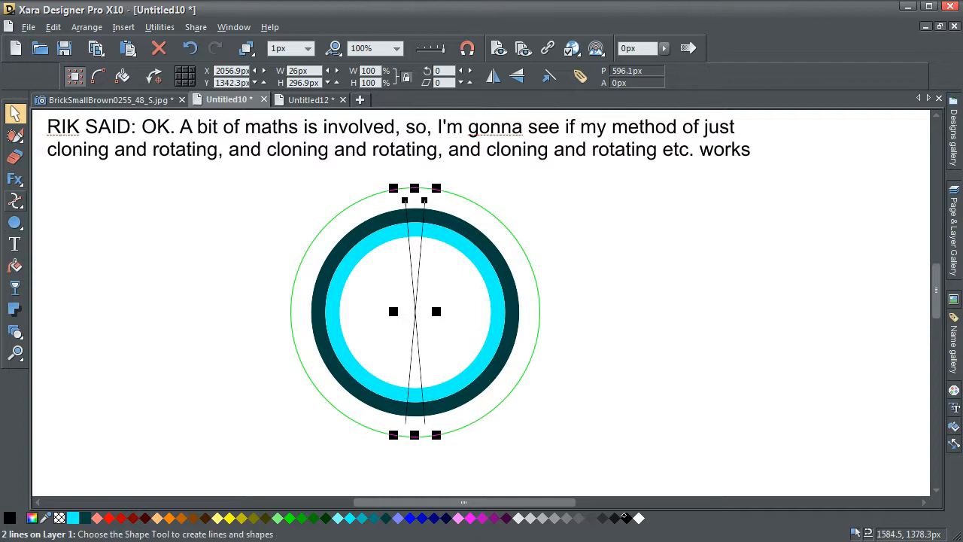
{"action": "left_click", "coordinate": [15, 200]}
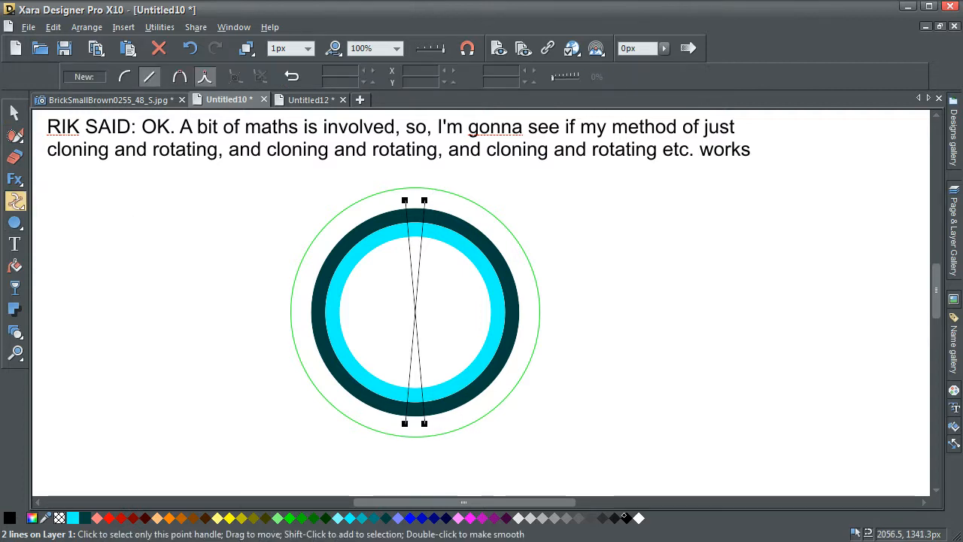
{"action": "left_click", "coordinate": [405, 201]}
{"action": "left_click", "coordinate": [505, 179]}
{"action": "left_click_drag", "start_coordinate": [505, 180], "coordinate": [423, 200]}
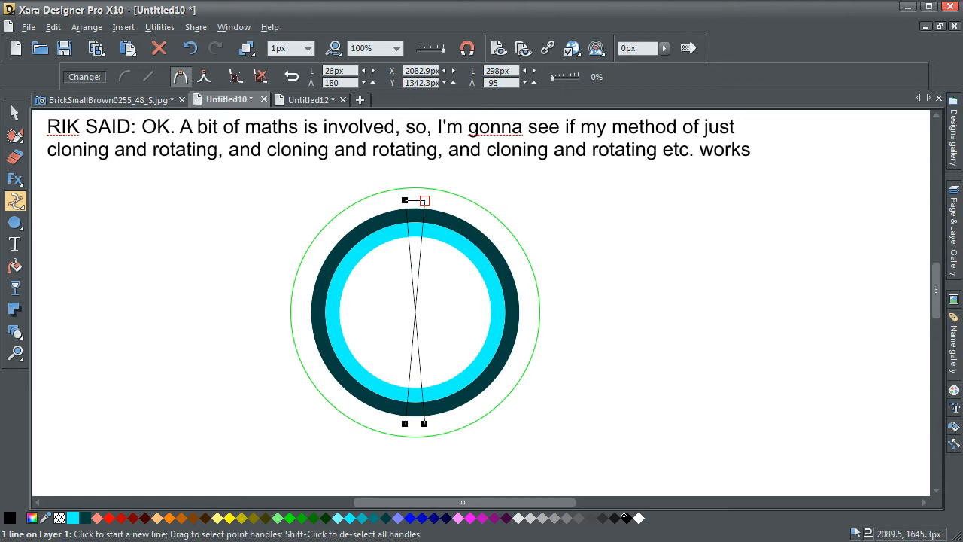
{"action": "left_click", "coordinate": [424, 424]}
{"action": "left_click_drag", "start_coordinate": [424, 424], "coordinate": [405, 424]}
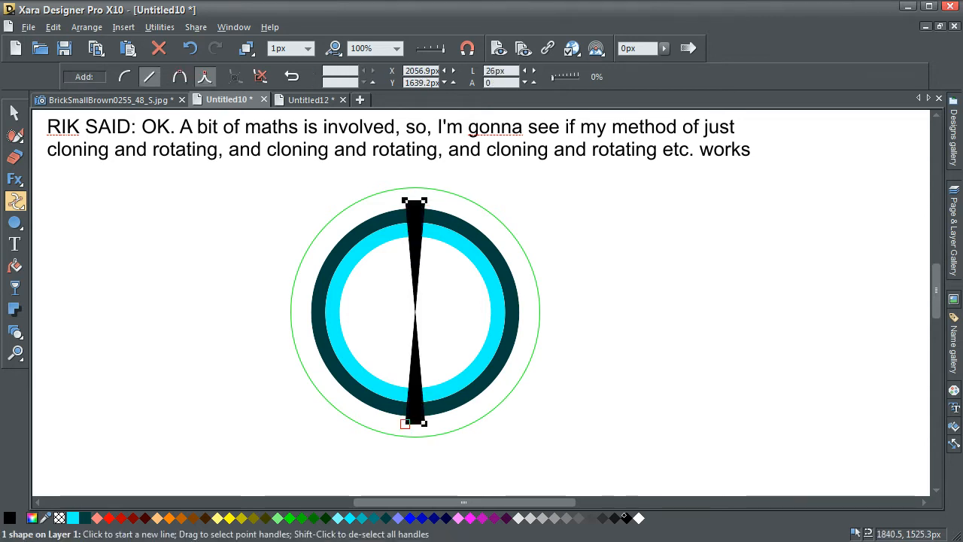
Step: Fill the double-wedge shape with red and remove its outline
{"action": "left_click", "coordinate": [14, 113]}
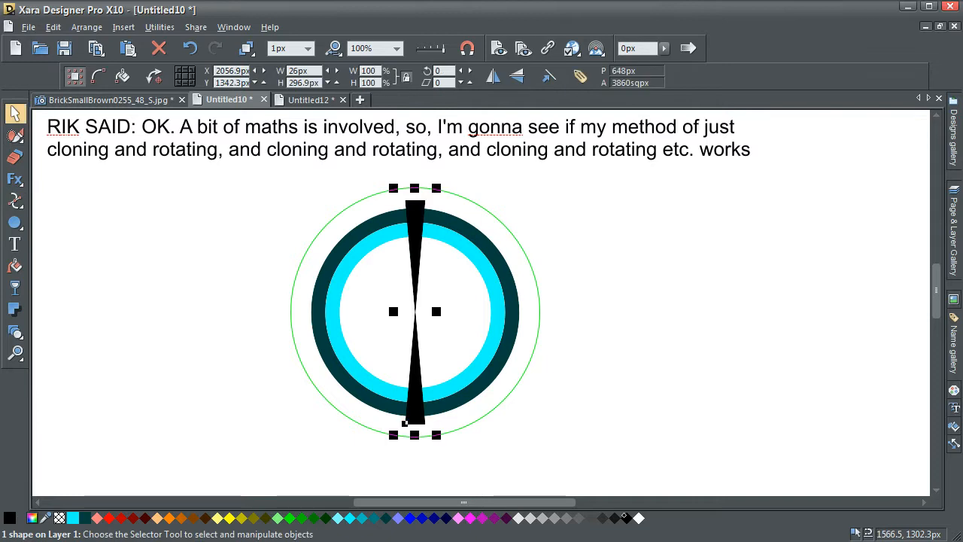
{"action": "left_click", "coordinate": [263, 231]}
{"action": "left_click", "coordinate": [412, 228]}
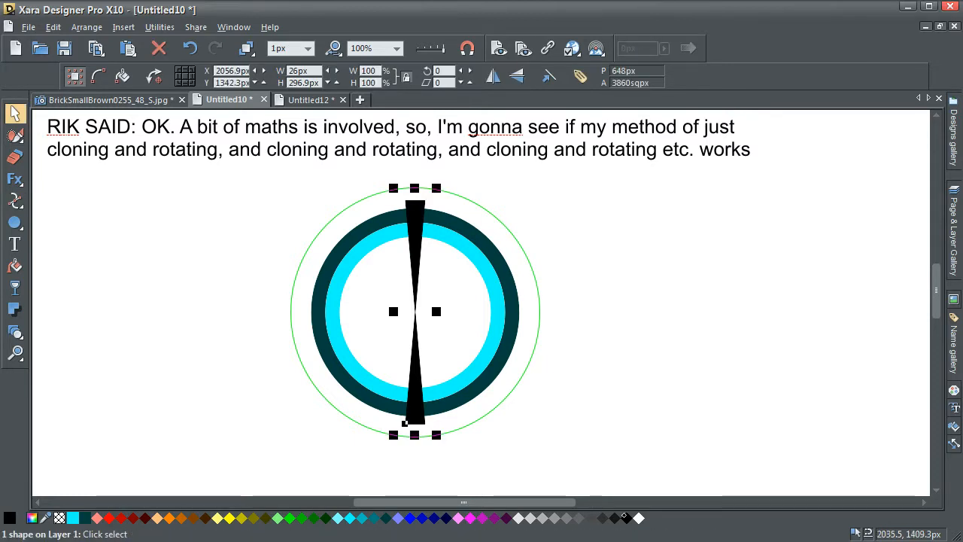
{"action": "left_click", "coordinate": [108, 517]}
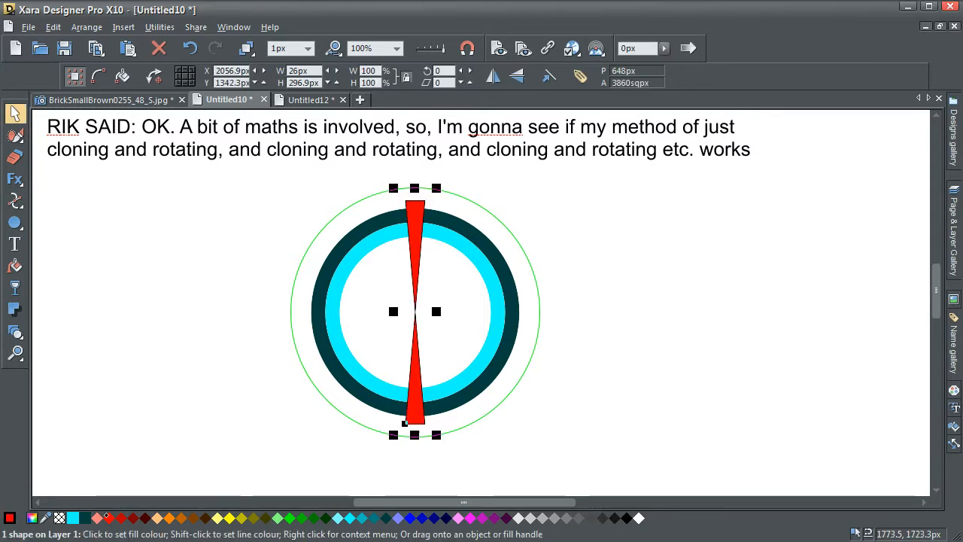
{"action": "left_click", "coordinate": [59, 518], "text": "shift"}
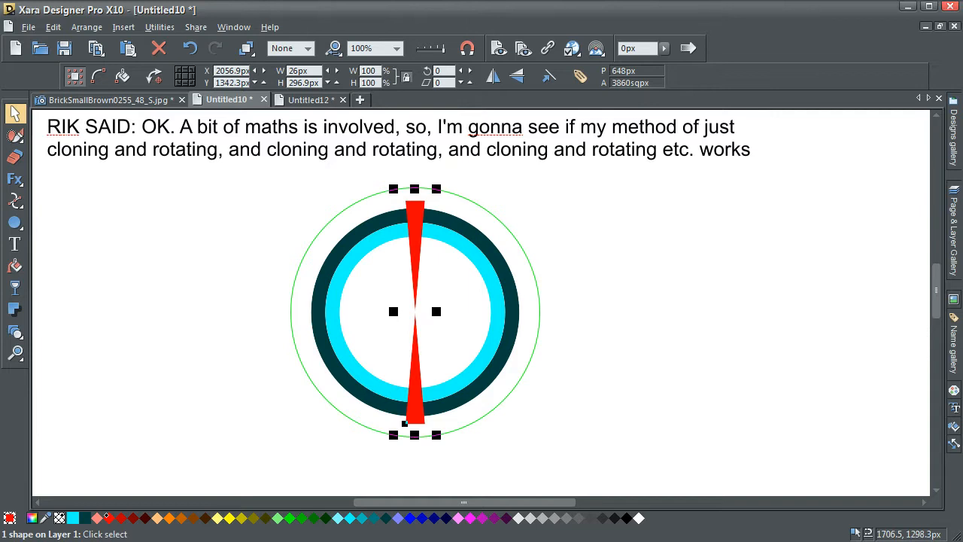
{"action": "left_click", "coordinate": [259, 203]}
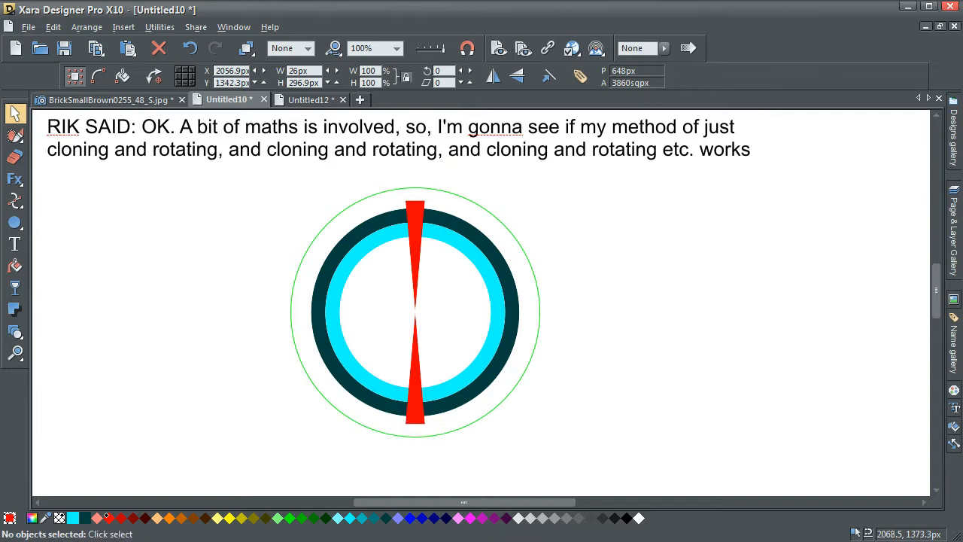
Step: Add eight clones of the red double wedge around the centre, each rotated 20 degrees further than the previous one
{"action": "left_click", "coordinate": [414, 222]}
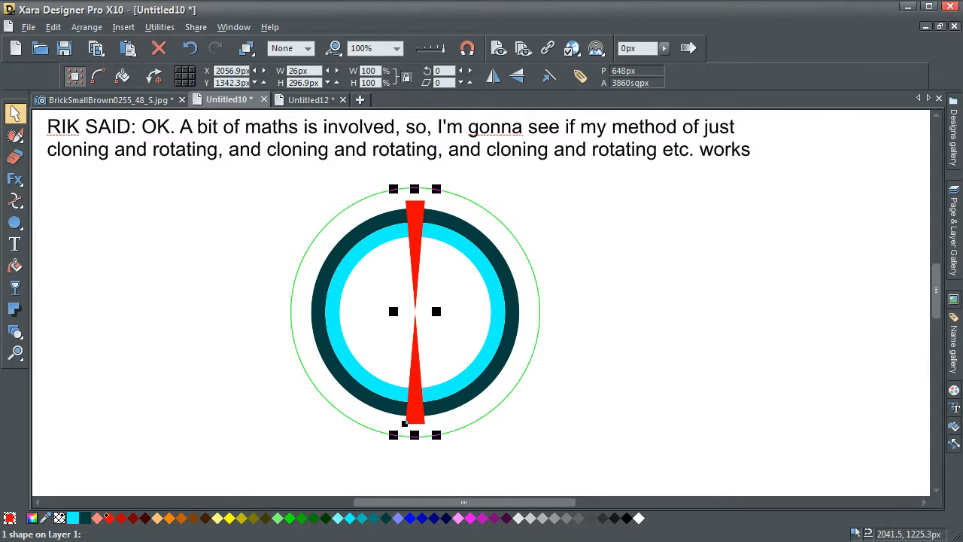
{"action": "left_click", "coordinate": [442, 70]}
{"action": "type", "text": "20"}
{"action": "key", "text": "Return"}
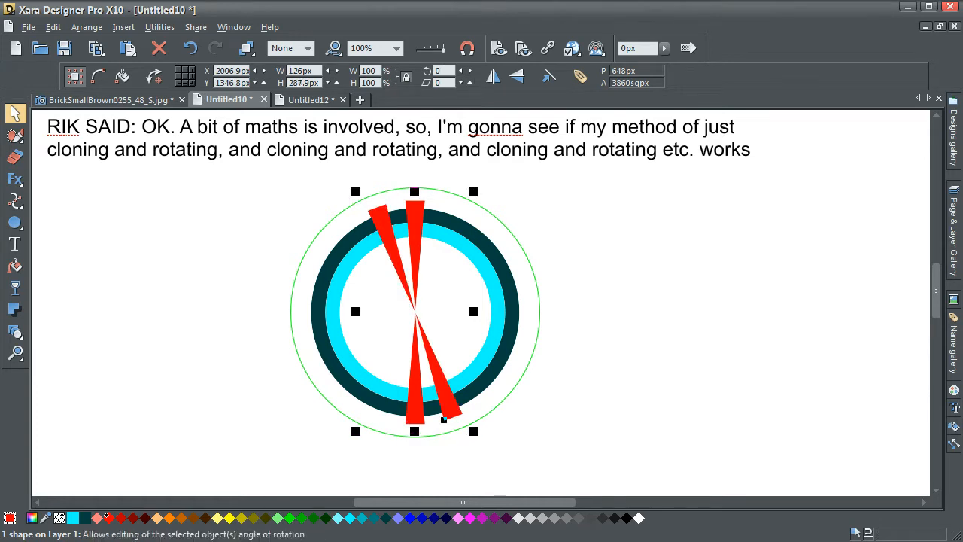
{"action": "double_click", "coordinate": [440, 71]}
{"action": "type", "text": "2"}
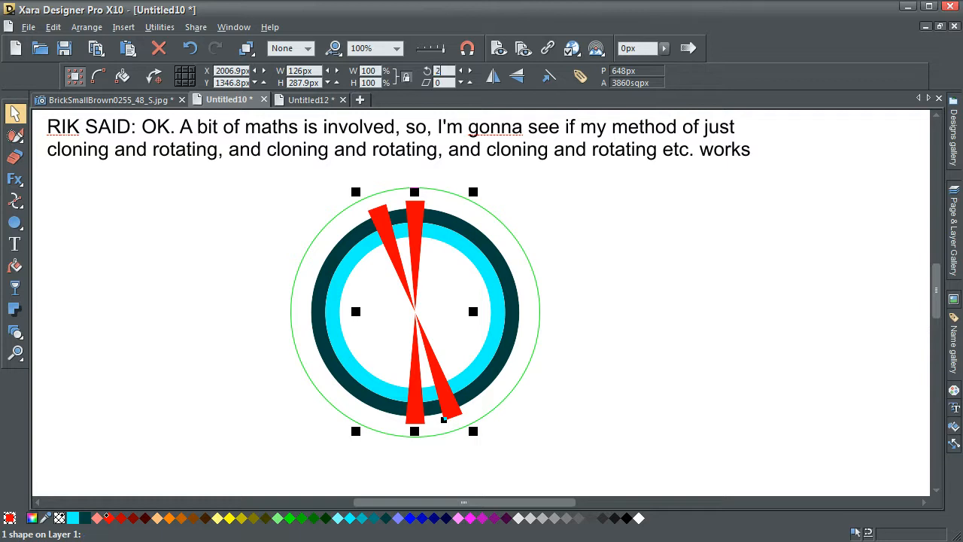
{"action": "type", "text": "0"}
{"action": "key", "text": "Return"}
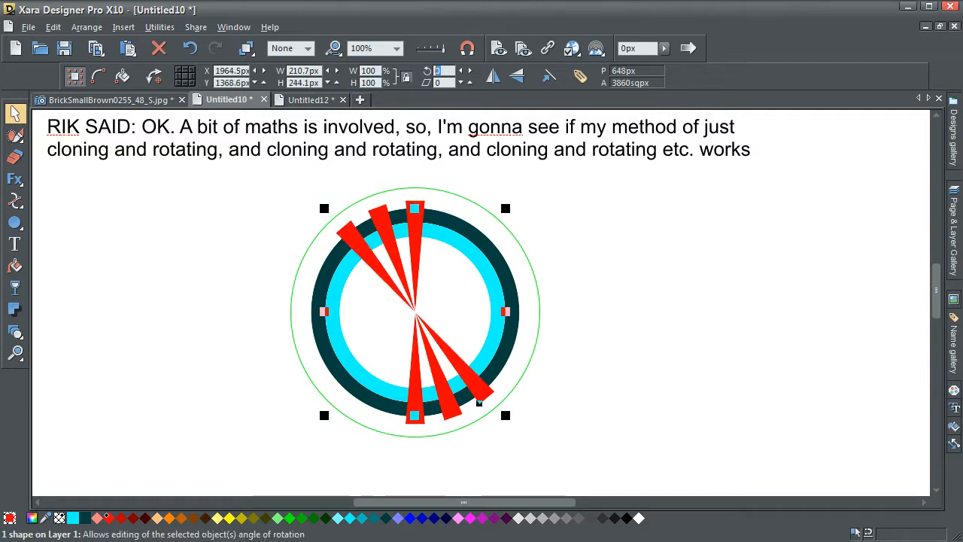
{"action": "type", "text": "20"}
{"action": "key", "text": "Return"}
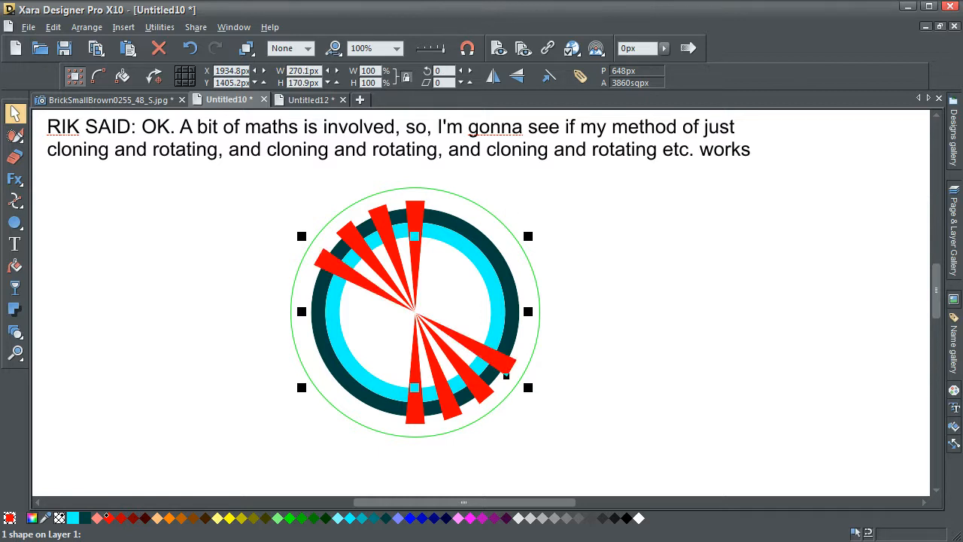
{"action": "left_click_drag", "start_coordinate": [446, 70], "coordinate": [409, 73]}
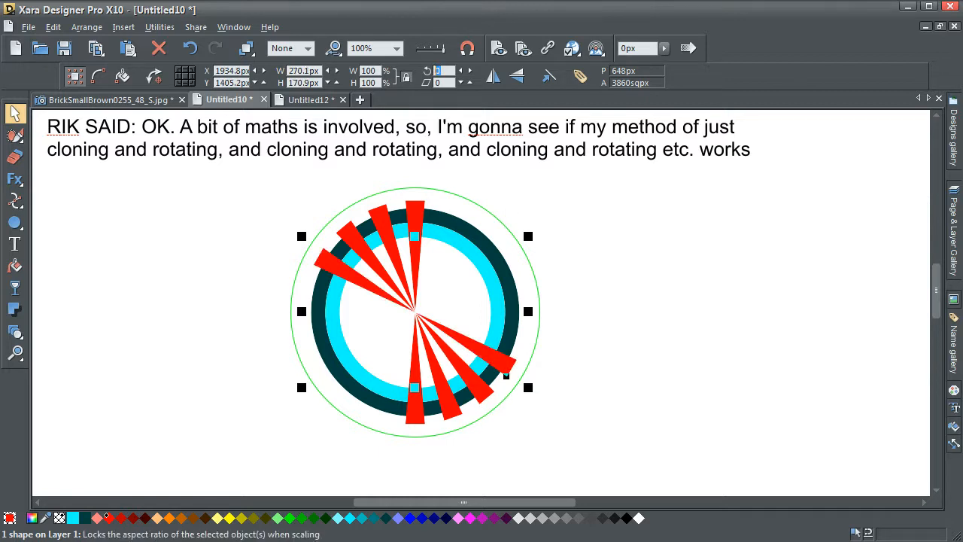
{"action": "type", "text": "20"}
{"action": "key", "text": "Return"}
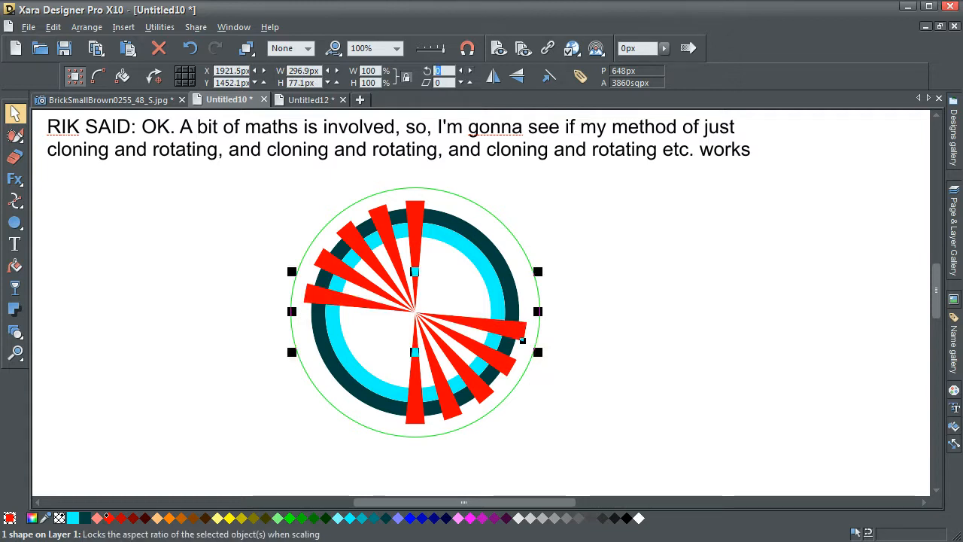
{"action": "type", "text": "20"}
{"action": "key", "text": "Return"}
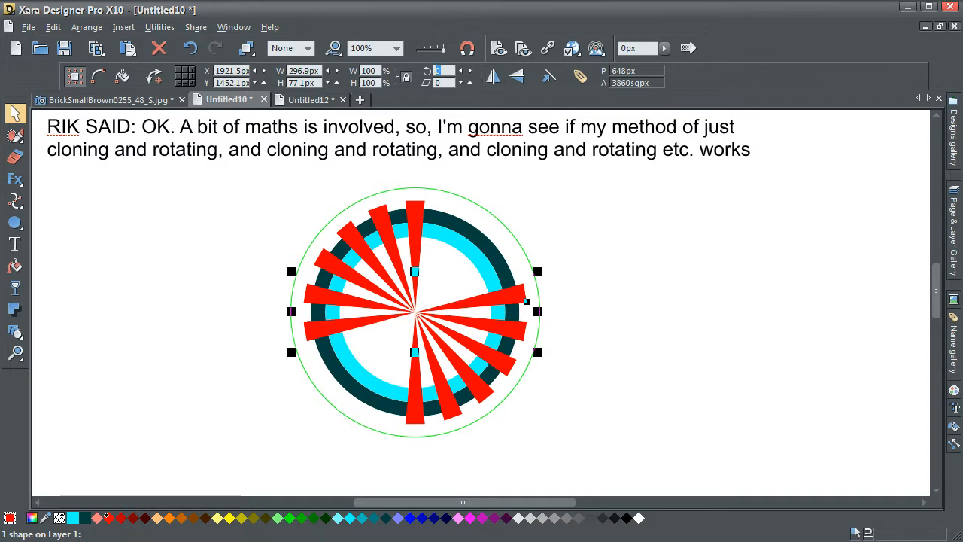
{"action": "type", "text": "18"}
{"action": "key", "text": "Return"}
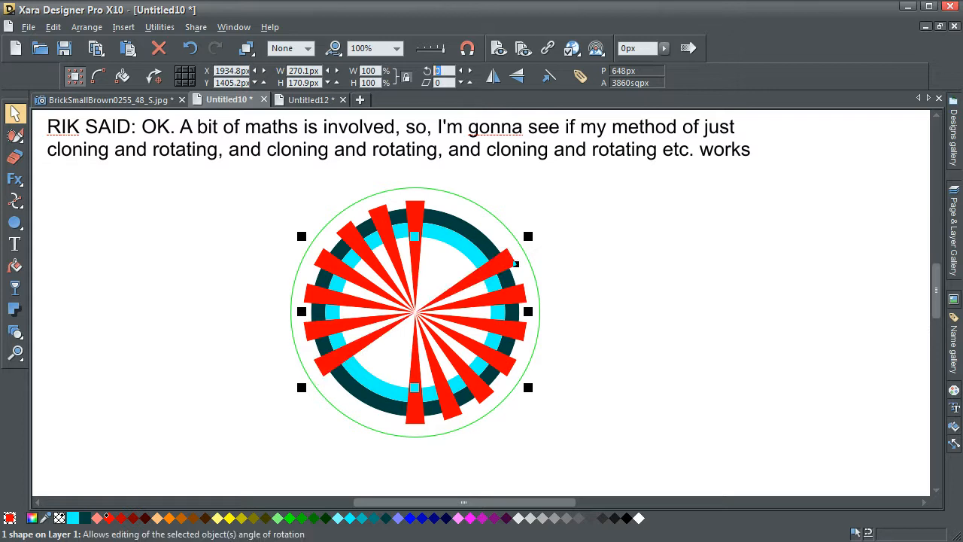
{"action": "type", "text": "20"}
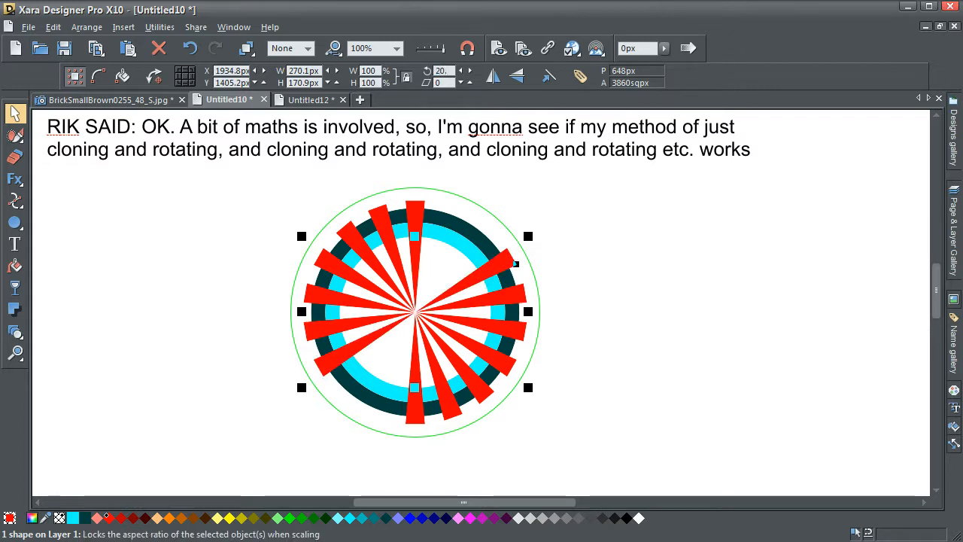
{"action": "key", "text": "Return"}
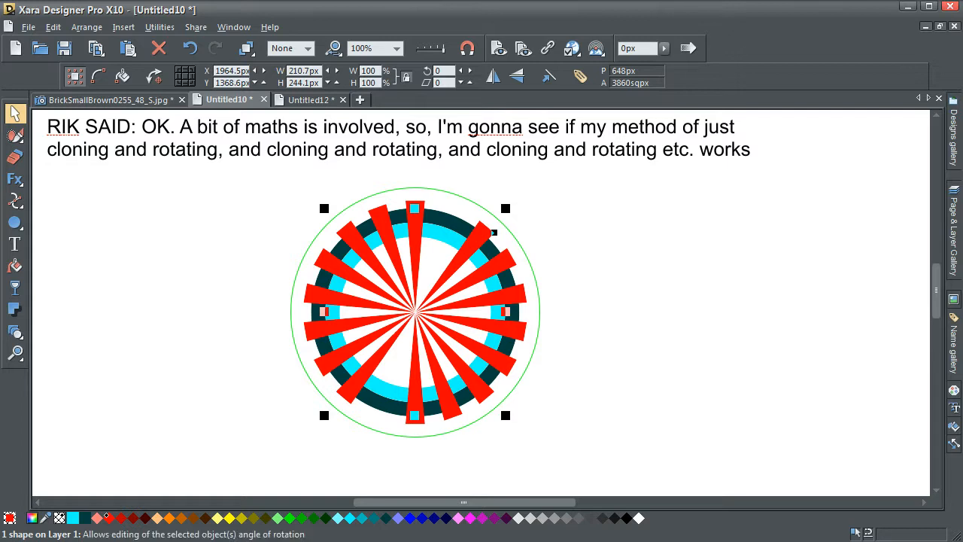
{"action": "type", "text": "20"}
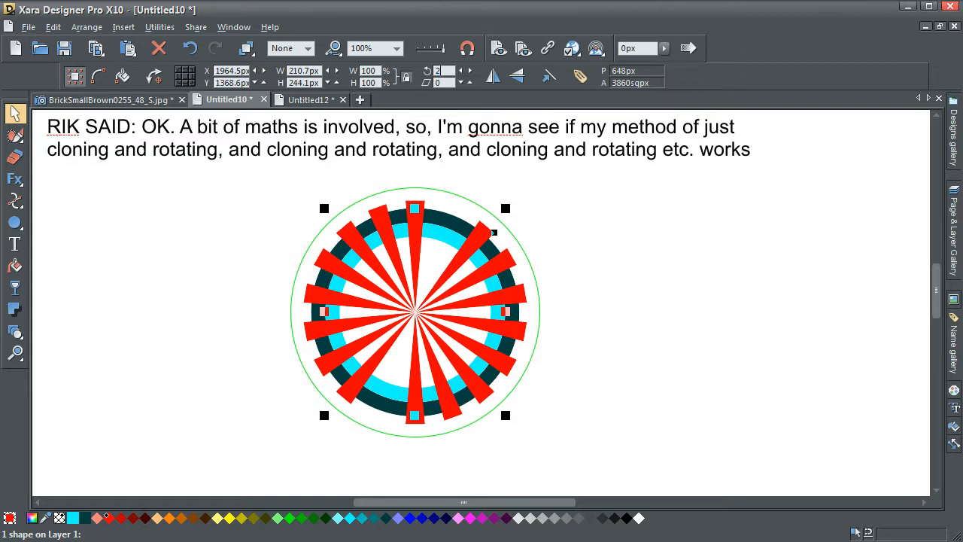
{"action": "key", "text": "Return"}
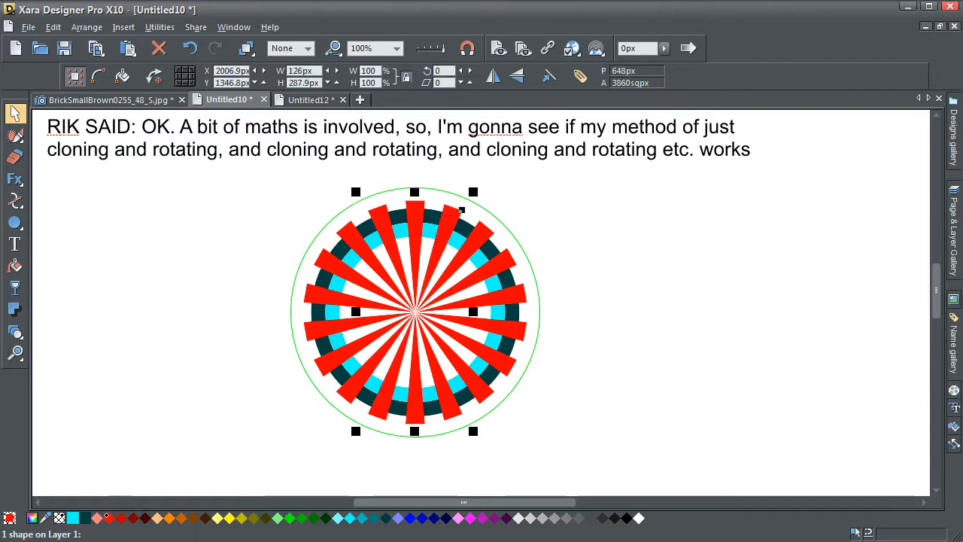
{"action": "key", "text": "Escape"}
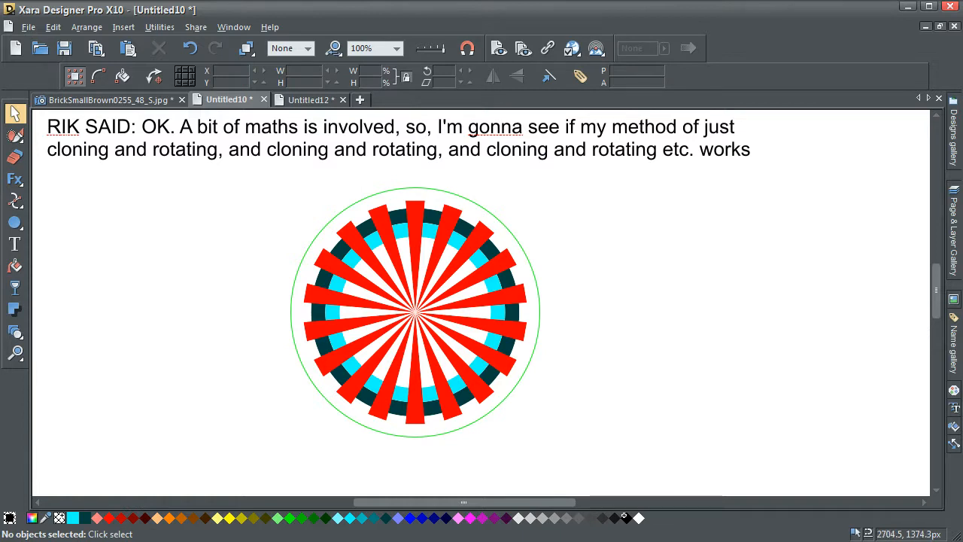
Step: Select all objects using the colour Red and combine them into one shape with Add Shapes
{"action": "mouse_move", "coordinate": [954, 235]}
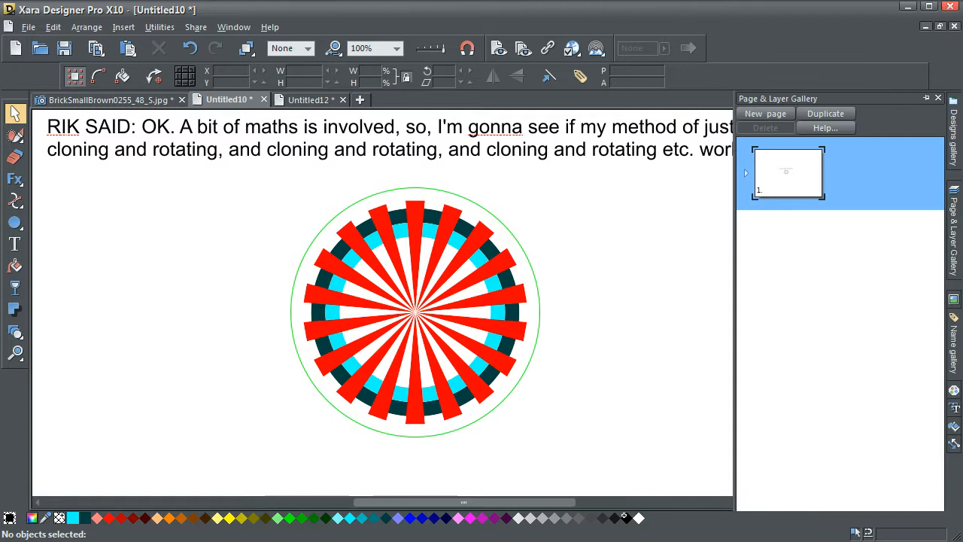
{"action": "mouse_move", "coordinate": [954, 343]}
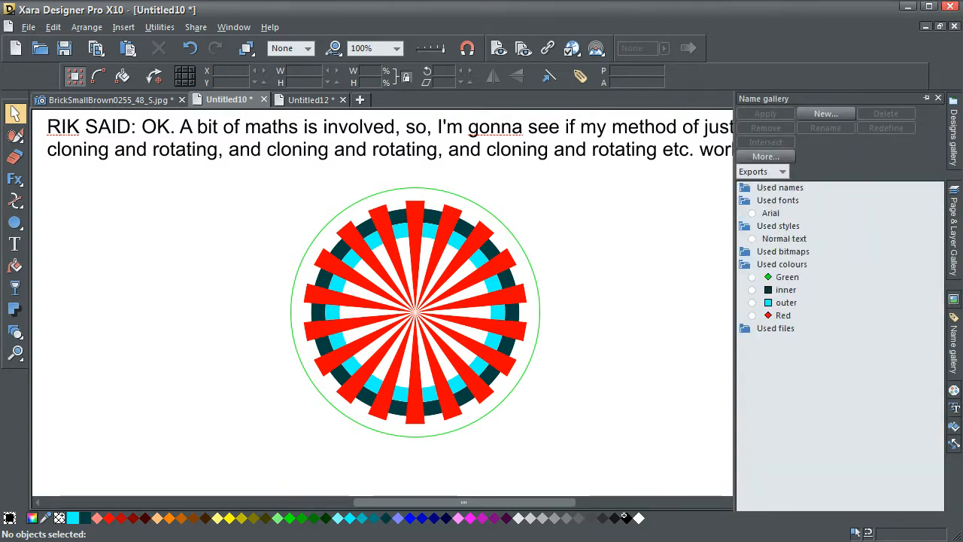
{"action": "key", "text": "ctrl+a"}
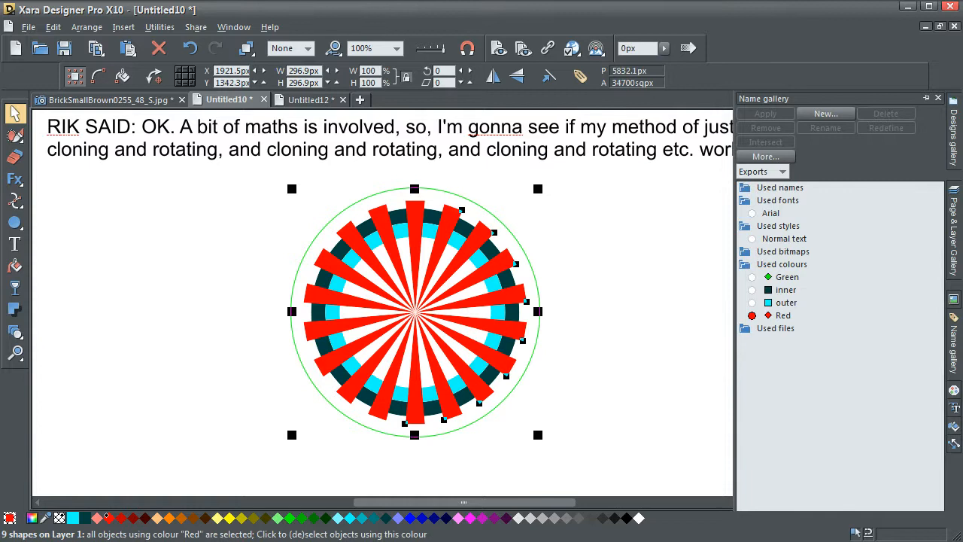
{"action": "left_click", "coordinate": [87, 27]}
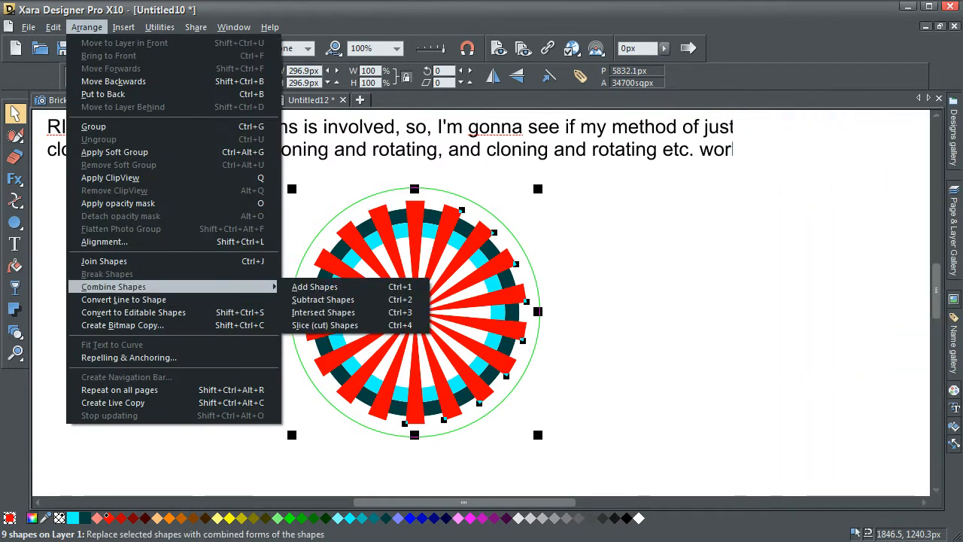
{"action": "left_click", "coordinate": [305, 286]}
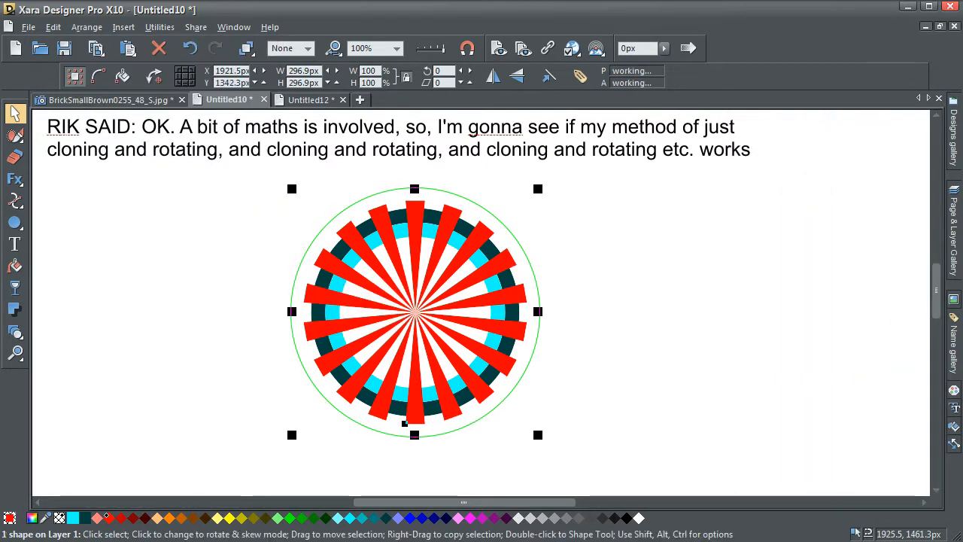
Step: Move the combined red spokes away from the rings, undo the move, and deselect everything
{"action": "left_click_drag", "start_coordinate": [448, 414], "coordinate": [745, 410]}
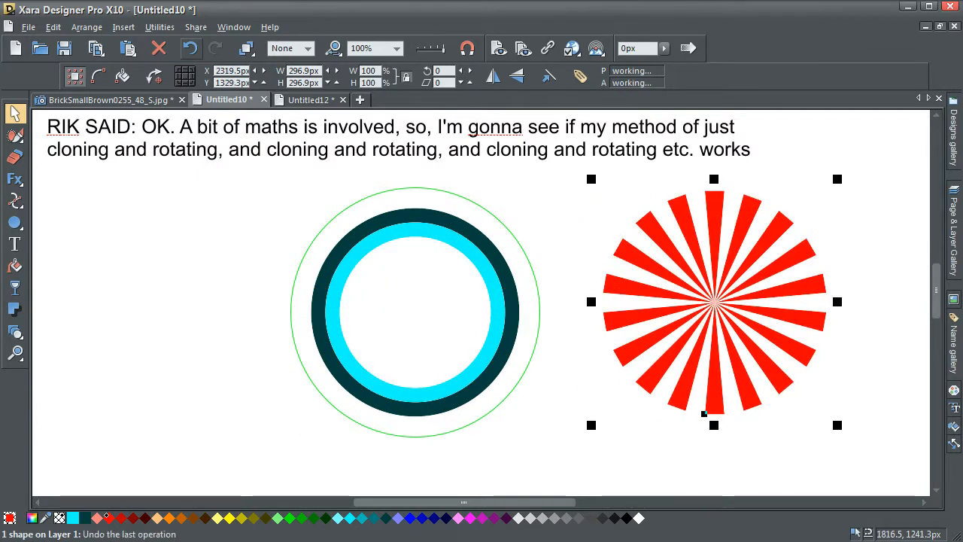
{"action": "left_click", "coordinate": [190, 48]}
{"action": "left_click", "coordinate": [579, 338]}
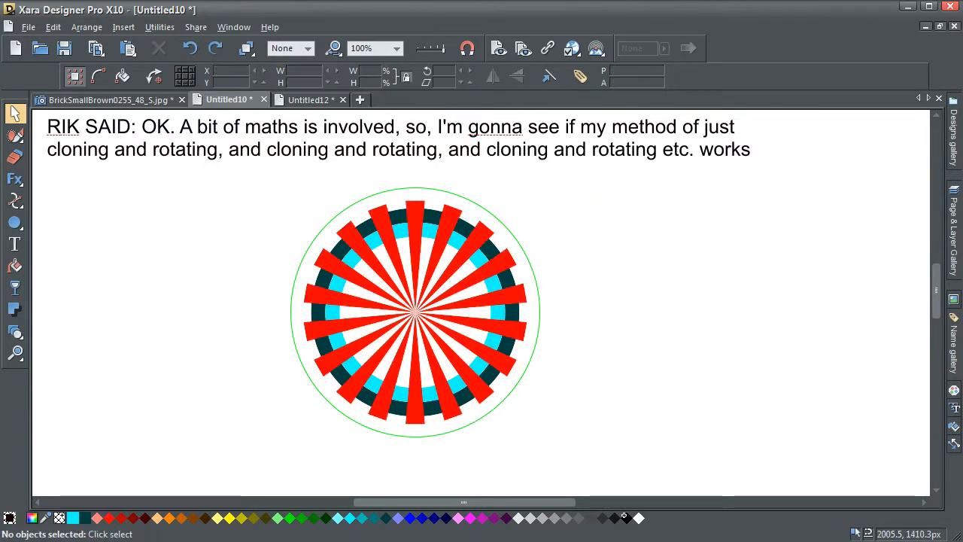
Step: Clone the combined red spokes in place and fill the clone with green
{"action": "left_click", "coordinate": [405, 424]}
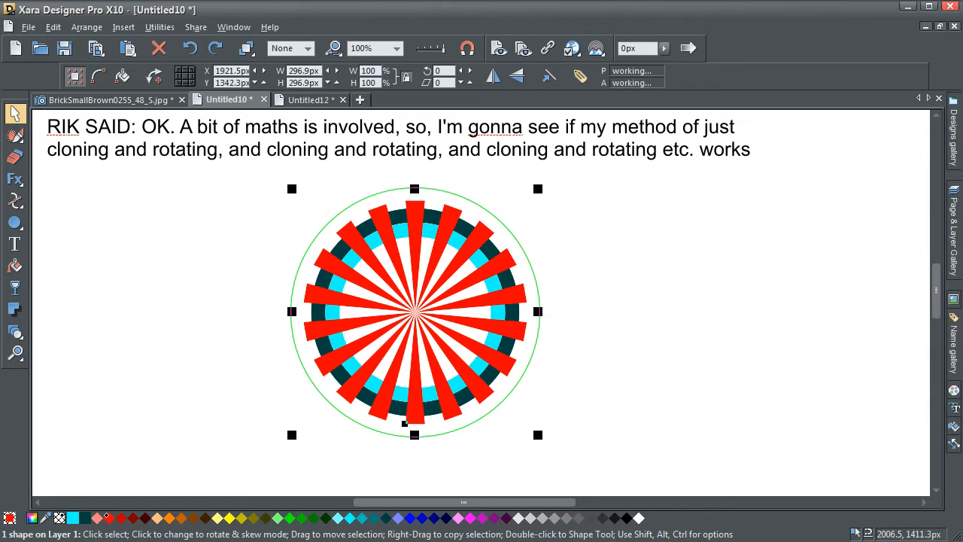
{"action": "key", "text": "ctrl+k"}
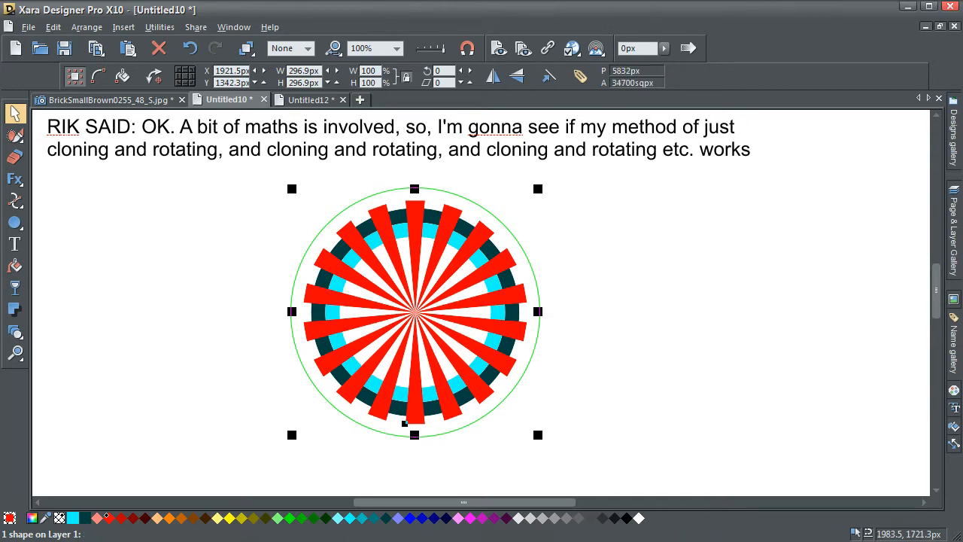
{"action": "left_click", "coordinate": [290, 517]}
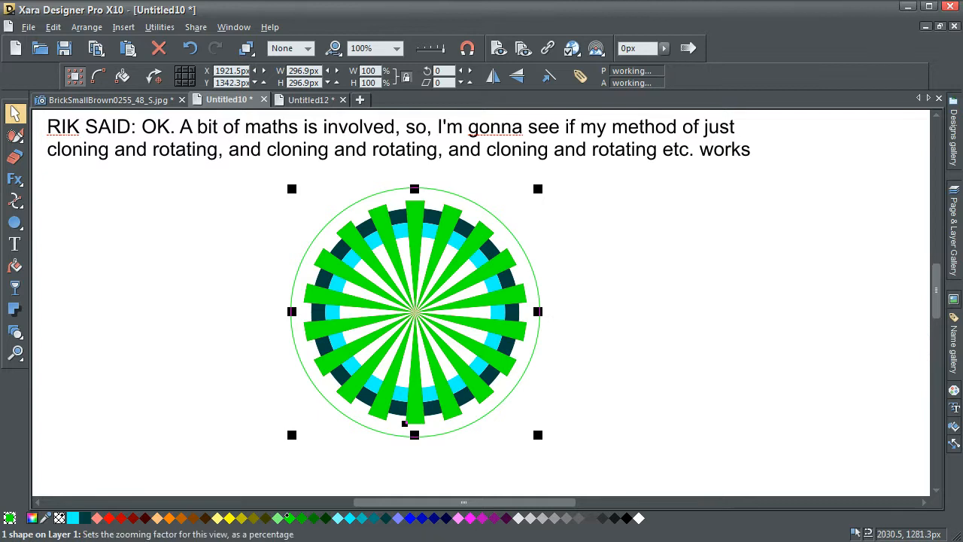
Step: Rotate the green spokes 10 degrees so they sit in the gaps between the red ones, and deselect them
{"action": "left_click", "coordinate": [440, 71]}
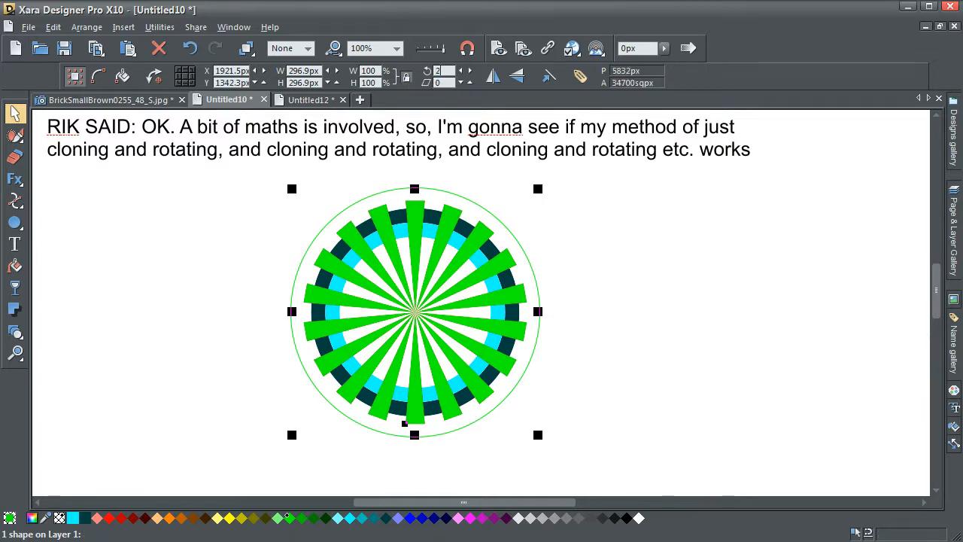
{"action": "key", "text": "Return"}
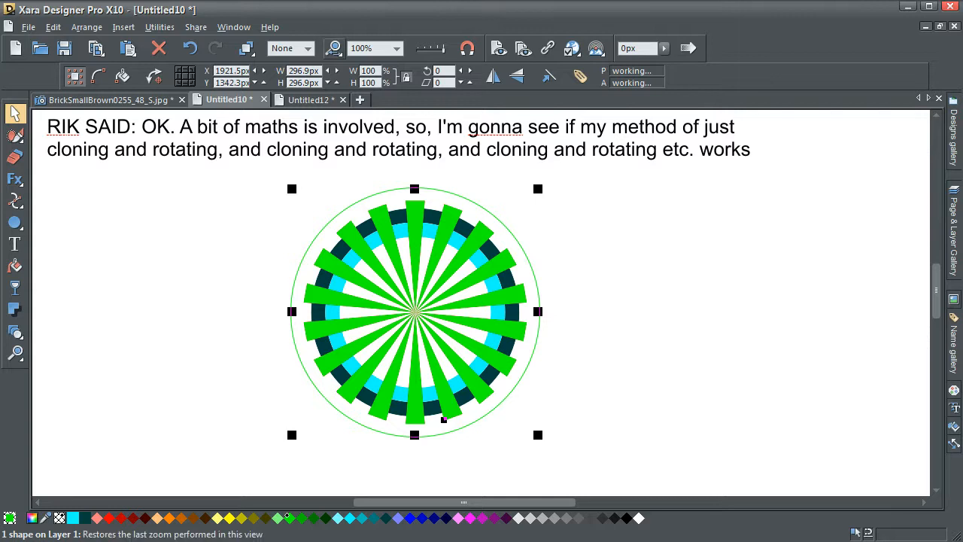
{"action": "left_click", "coordinate": [440, 71]}
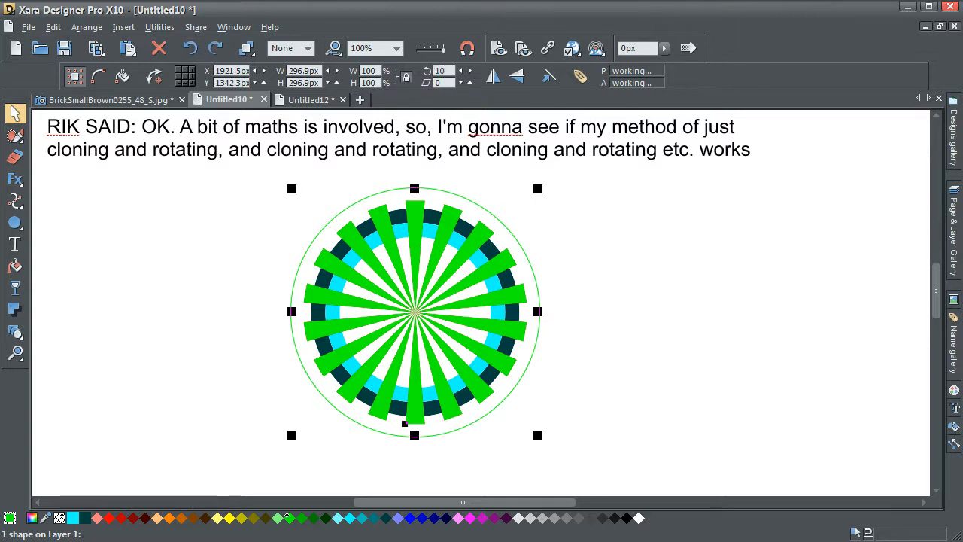
{"action": "key", "text": "Return"}
{"action": "left_click", "coordinate": [228, 400]}
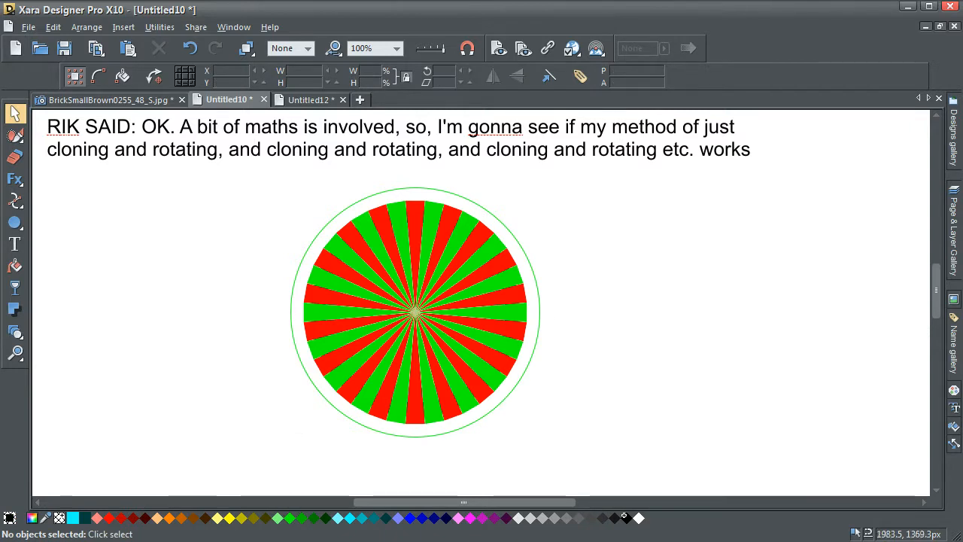
Step: Try sending the red and green spokes behind the rings and bringing the green ones to the front, and undo both order changes
{"action": "left_click", "coordinate": [424, 424]}
{"action": "left_click", "coordinate": [380, 221], "text": "shift"}
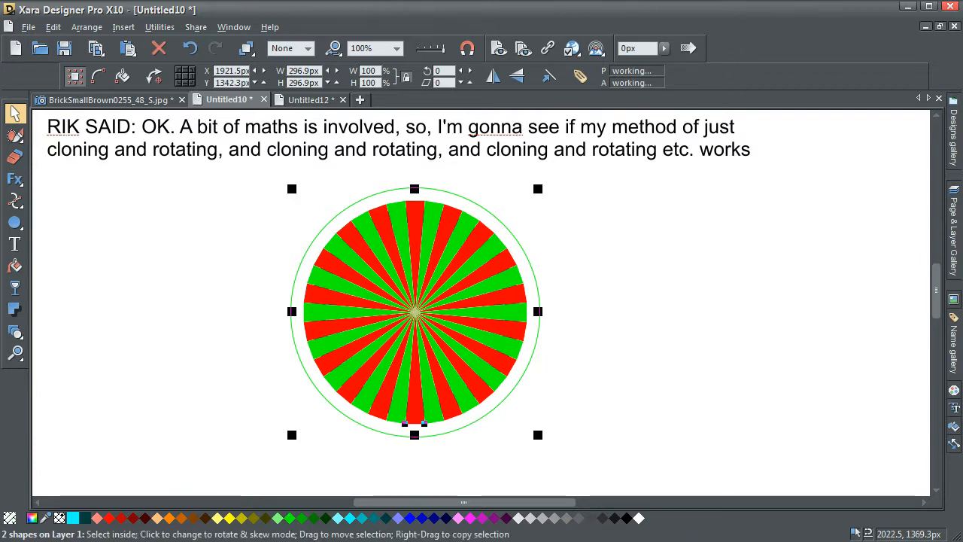
{"action": "key", "text": "ctrl+b"}
{"action": "left_click", "coordinate": [678, 216]}
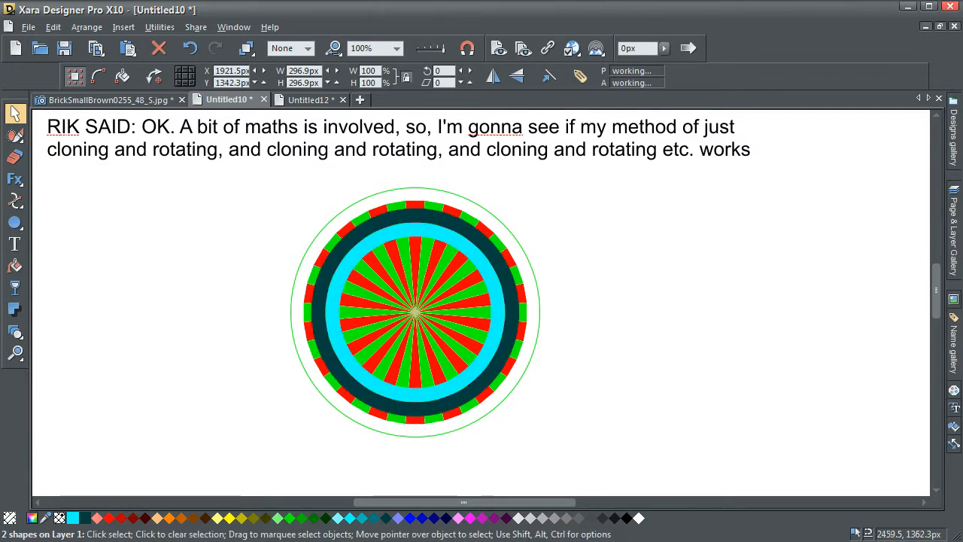
{"action": "left_click", "coordinate": [465, 279]}
{"action": "key", "text": "ctrl+f"}
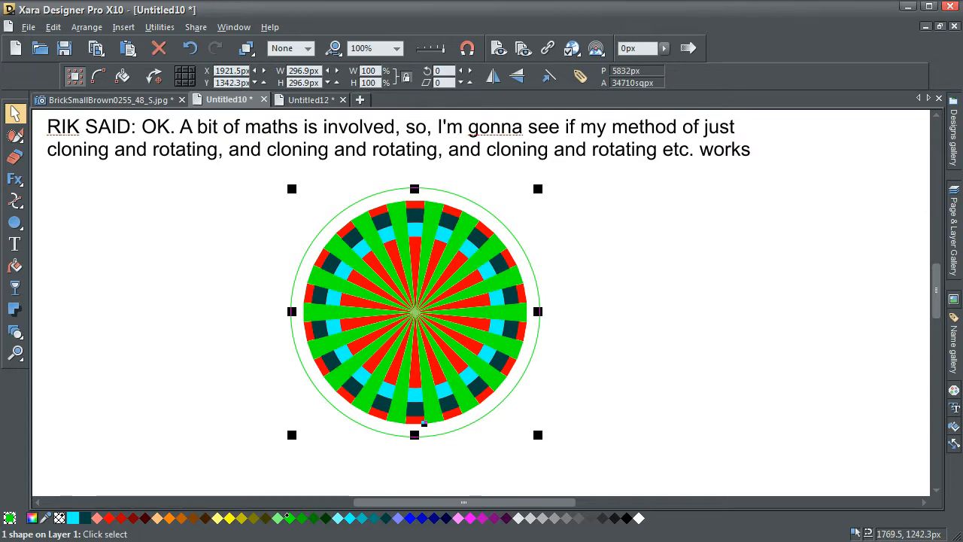
{"action": "key", "text": "ctrl+z"}
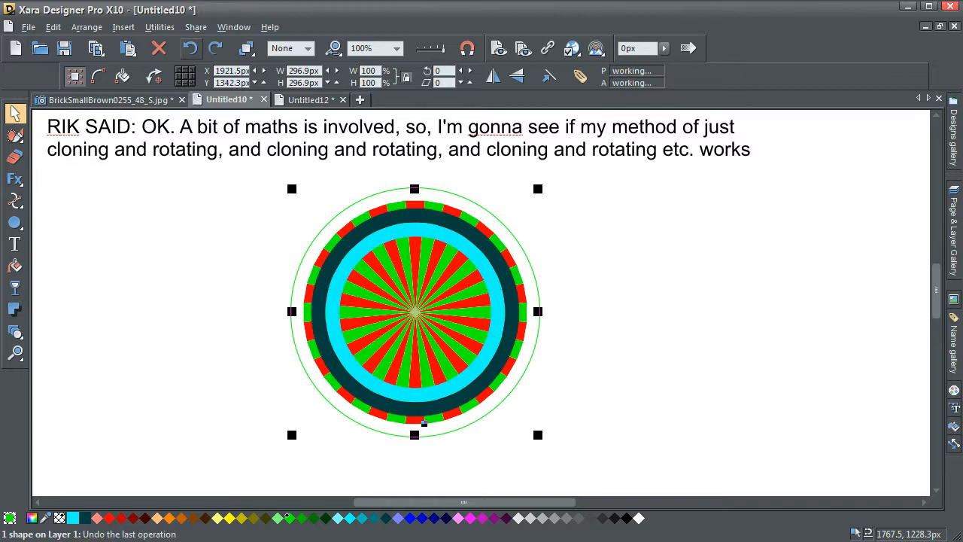
{"action": "key", "text": "ctrl+y"}
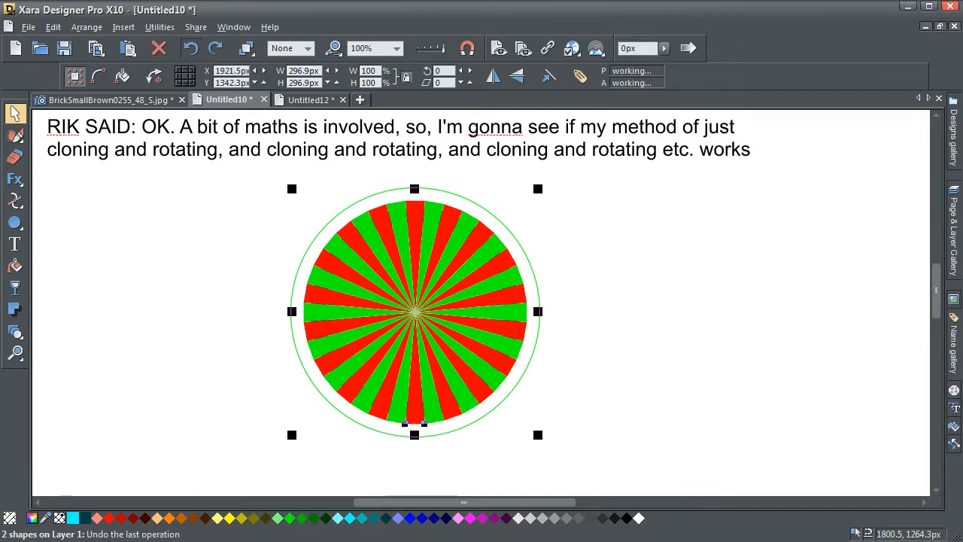
Step: Cut only the green spokes to the clipboard, leaving the red spokes over the rings
{"action": "left_click", "coordinate": [361, 175]}
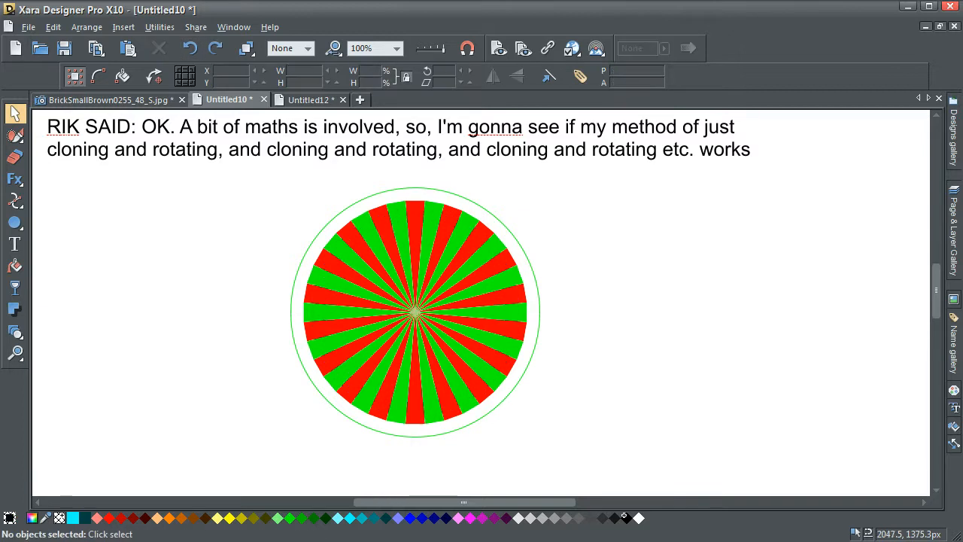
{"action": "left_click", "coordinate": [398, 225]}
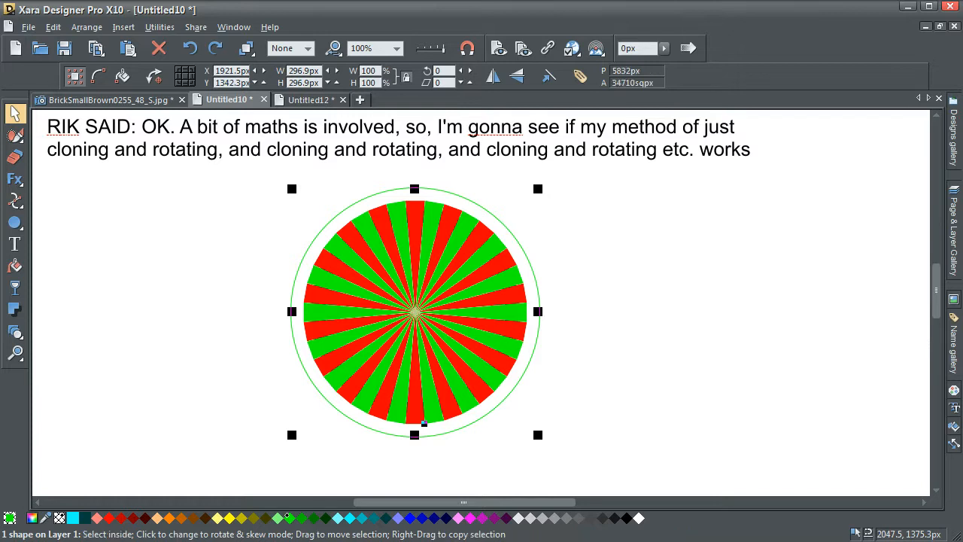
{"action": "key", "text": "Delete"}
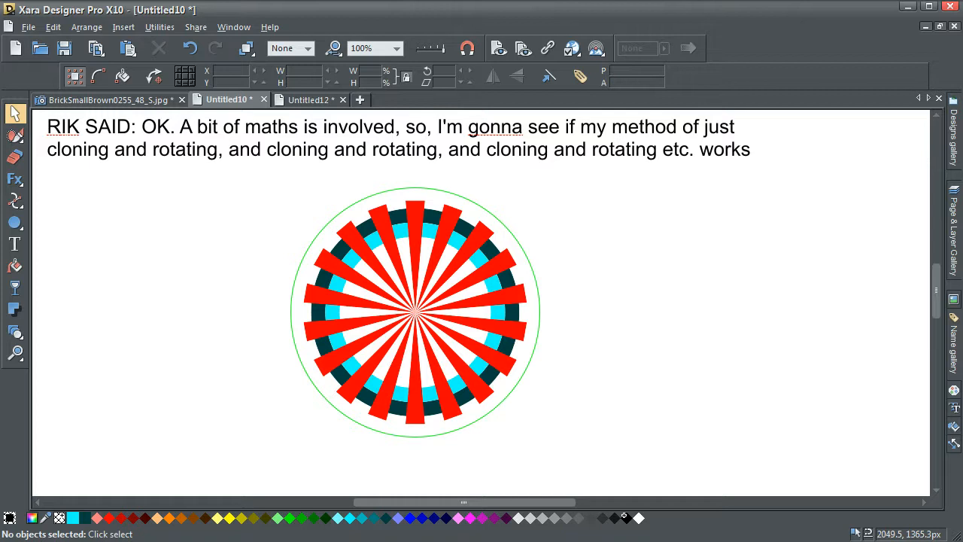
Step: Combine the red spokes and the dark teal ring with Intersect Shapes, and deselect the result
{"action": "left_click", "coordinate": [400, 218]}
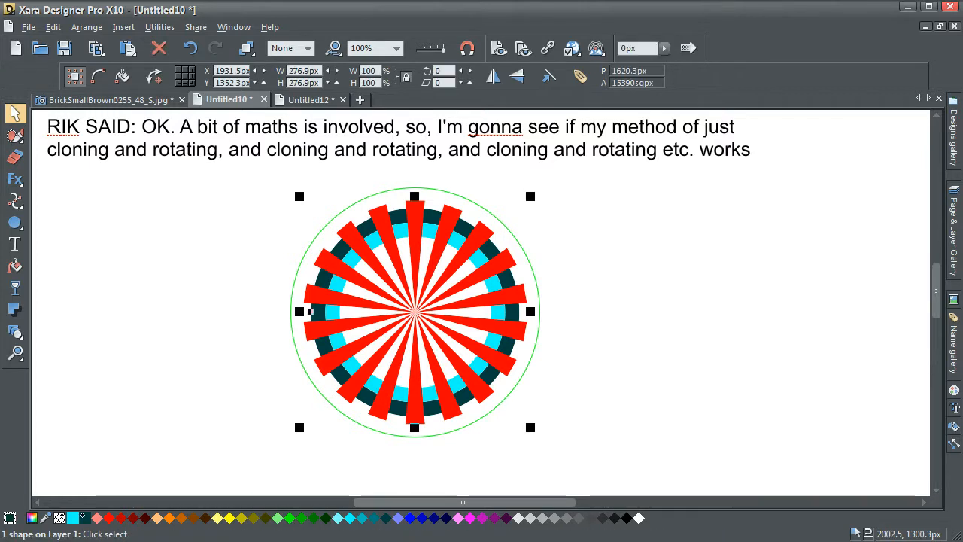
{"action": "left_click", "coordinate": [364, 169]}
{"action": "left_click", "coordinate": [385, 217]}
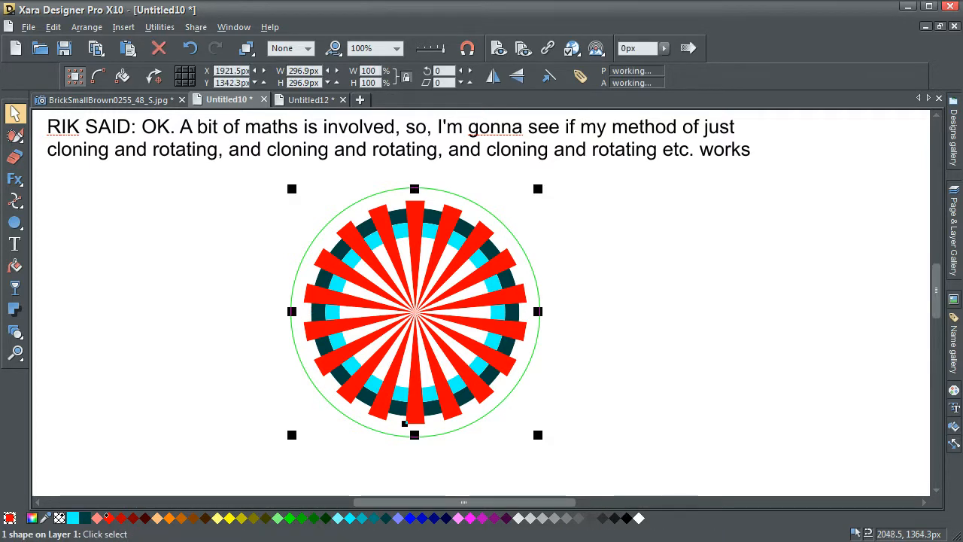
{"action": "left_click", "coordinate": [310, 311], "text": "shift"}
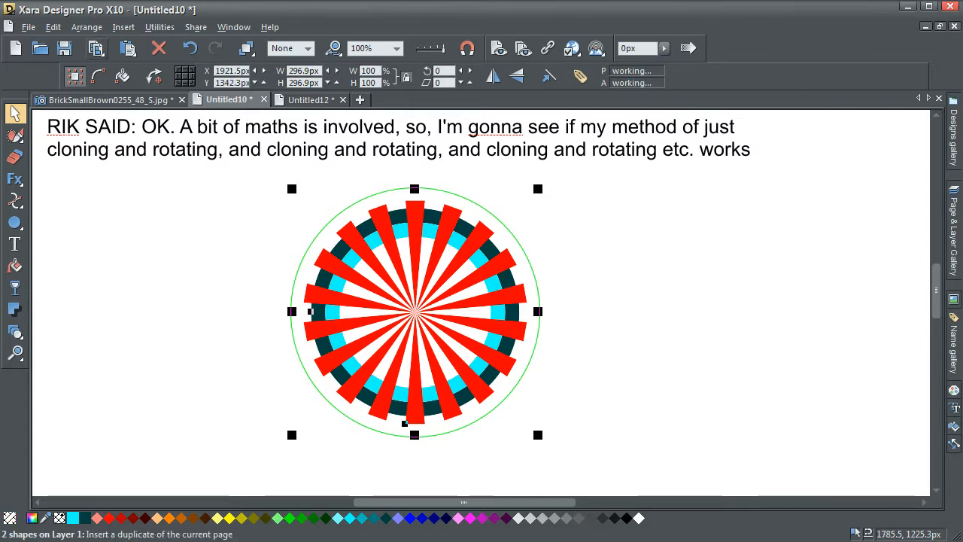
{"action": "left_click", "coordinate": [87, 27]}
{"action": "mouse_move", "coordinate": [113, 287]}
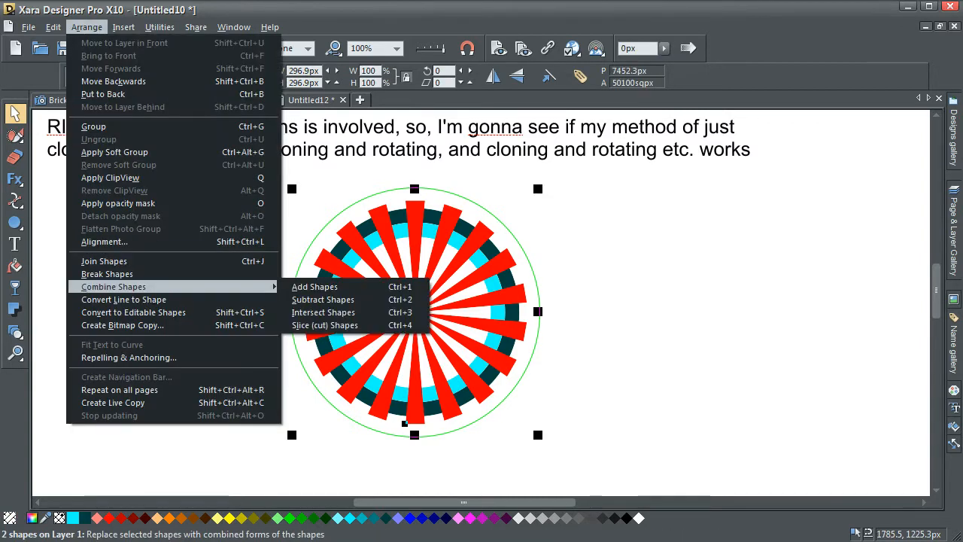
{"action": "left_click", "coordinate": [324, 312]}
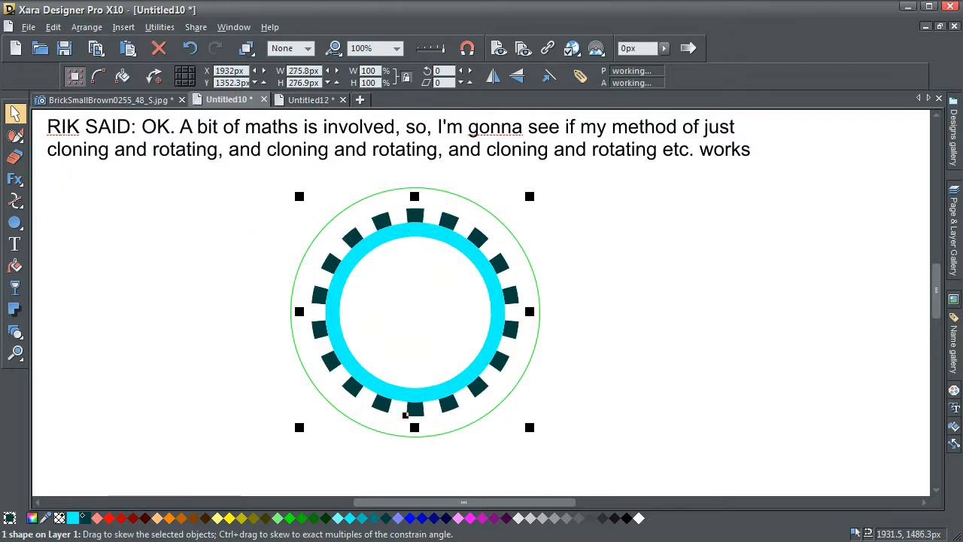
{"action": "key", "text": "Escape"}
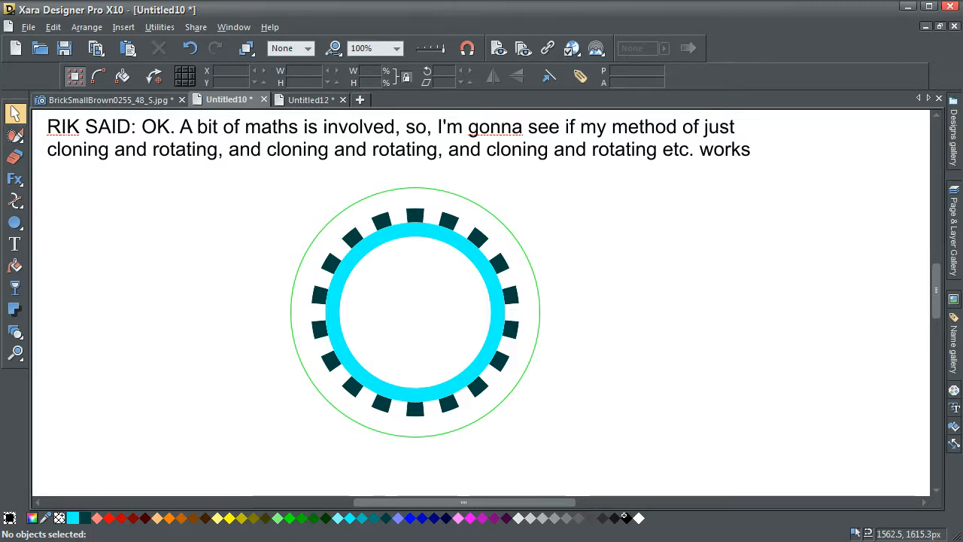
Step: Move the dark ring segments away from the cyan ring and undo the move
{"action": "left_click", "coordinate": [405, 415]}
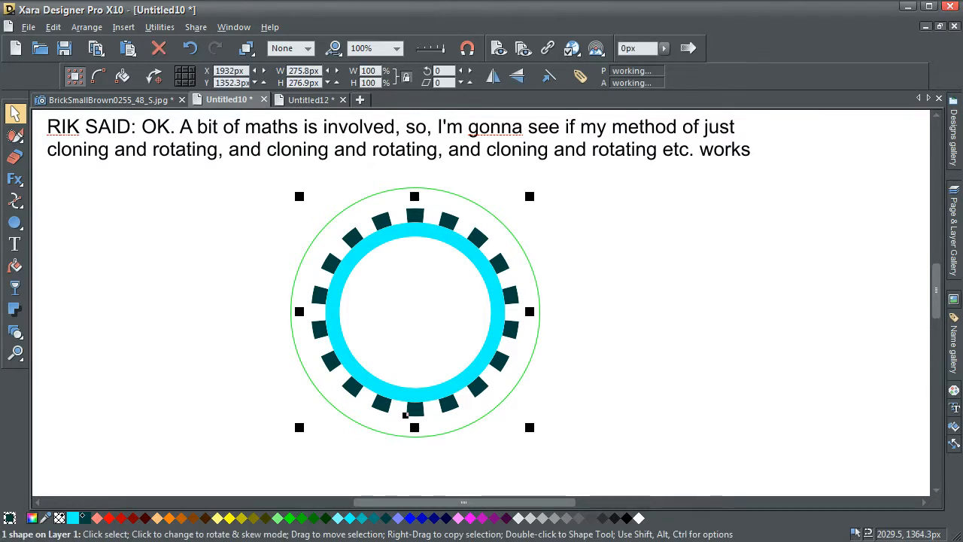
{"action": "left_click_drag", "start_coordinate": [405, 414], "coordinate": [688, 420]}
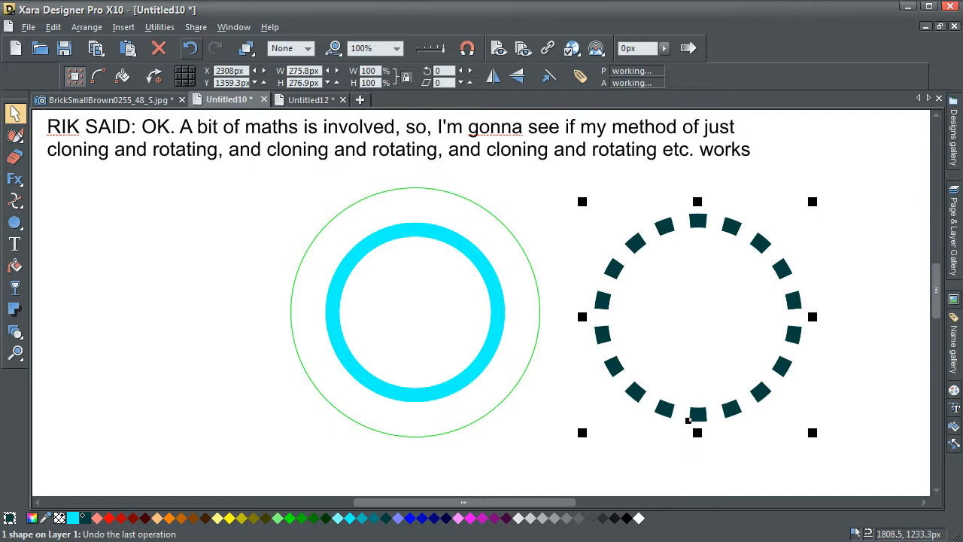
{"action": "key", "text": "ctrl+z"}
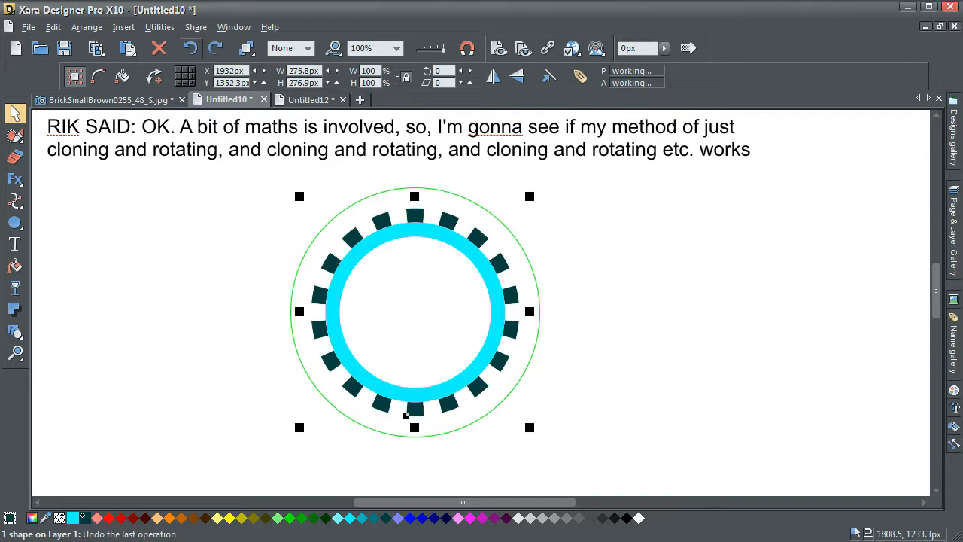
Step: Clone the dark ring segments and rotate the clone by half the segment spacing to fill the gaps
{"action": "key", "text": "ctrl+k"}
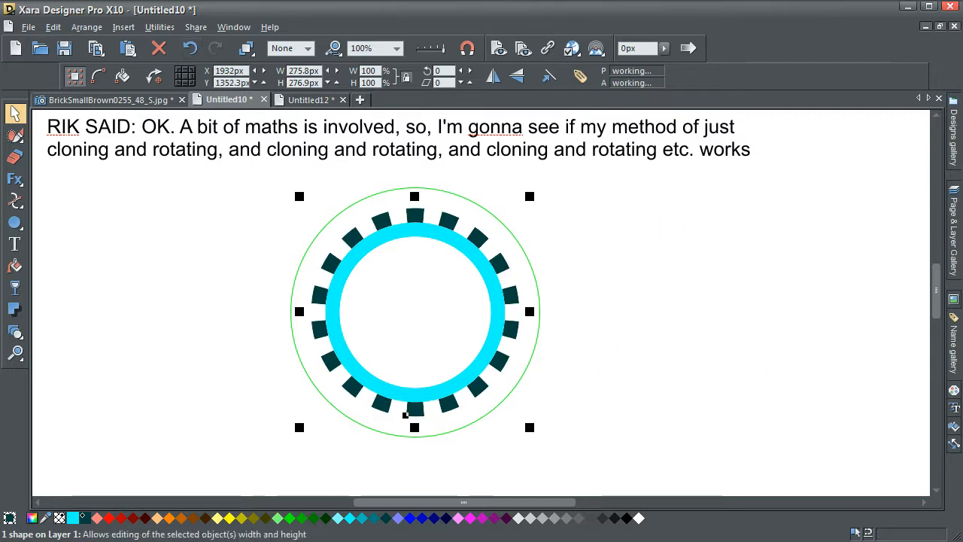
{"action": "double_click", "coordinate": [439, 71]}
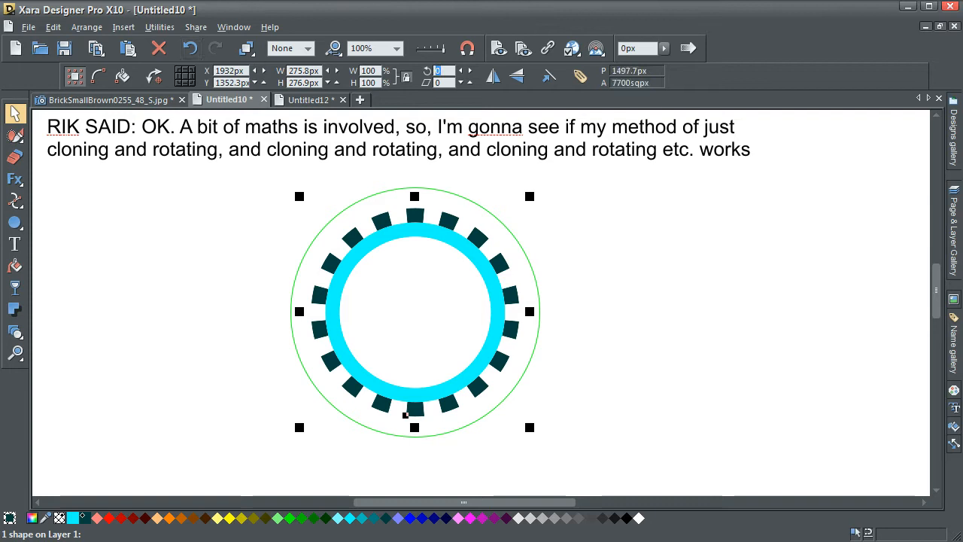
{"action": "type", "text": "9"}
{"action": "key", "text": "Return"}
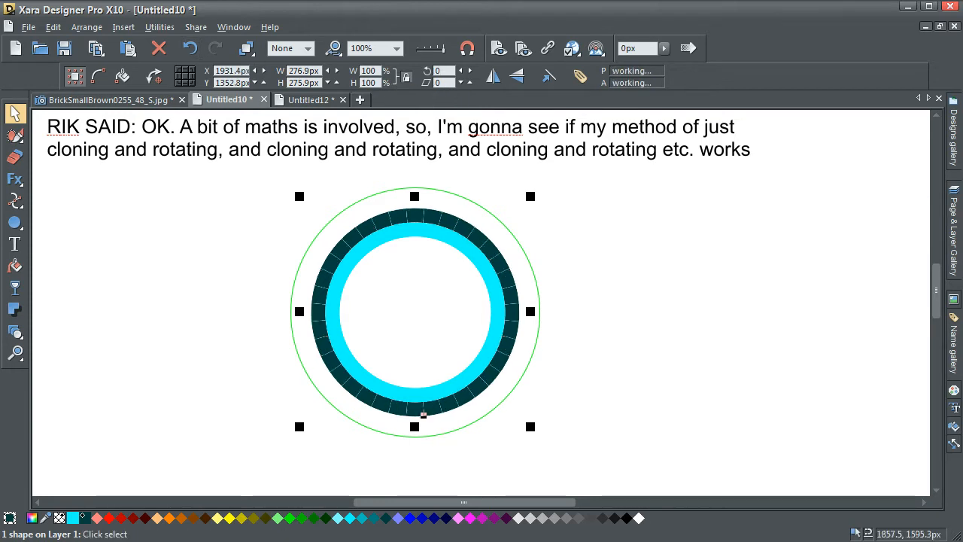
Step: Fill the rotated ring segments with the inner ring's cyan and clear the selection
{"action": "left_click", "coordinate": [73, 517]}
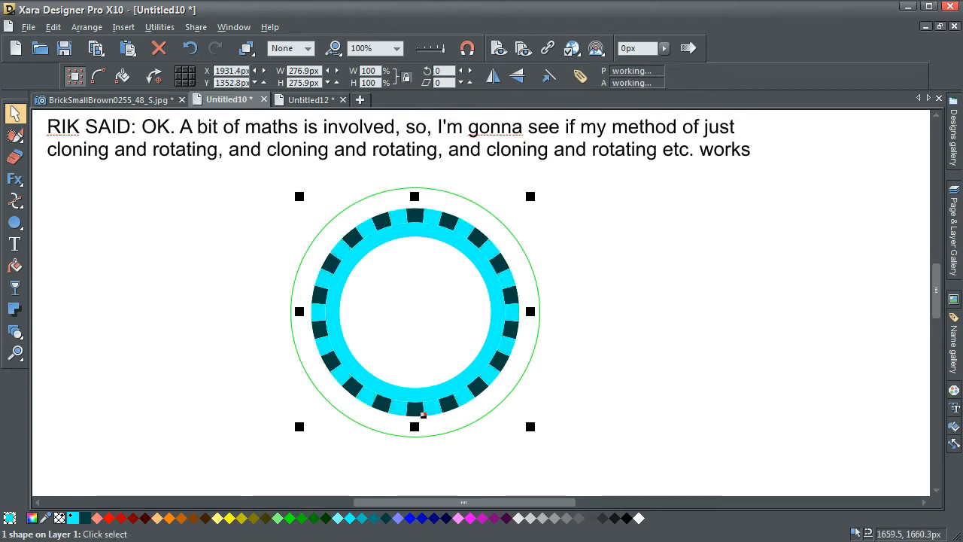
{"action": "left_click", "coordinate": [157, 451]}
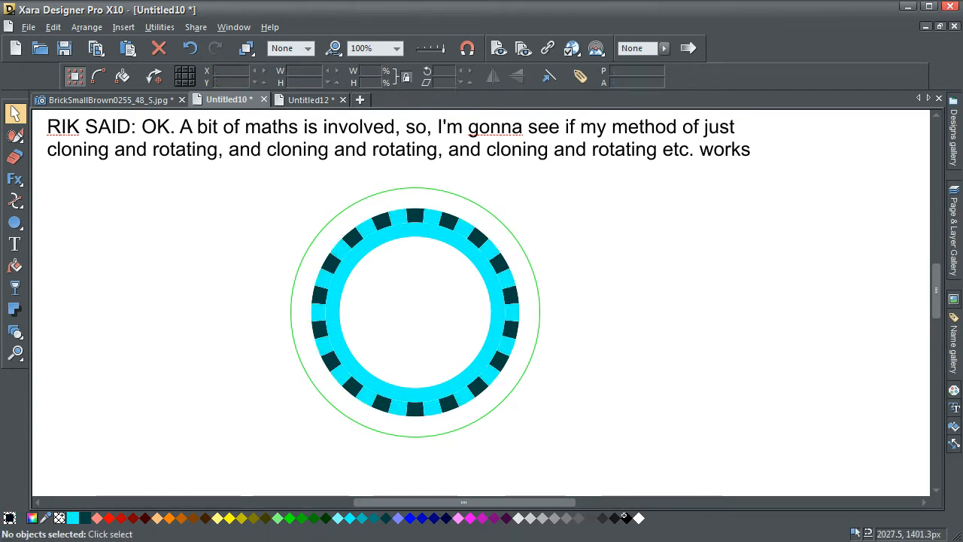
{"action": "left_click", "coordinate": [377, 386]}
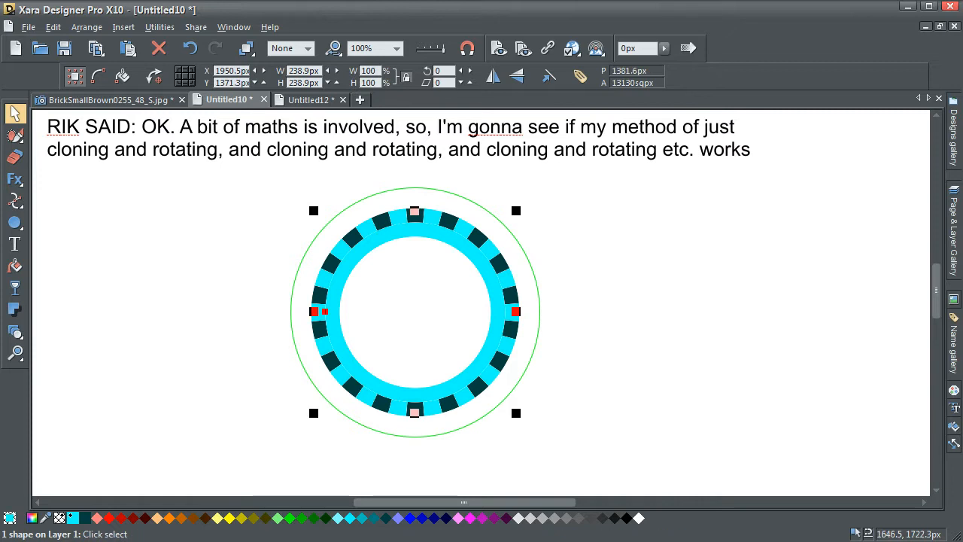
{"action": "key", "text": "Escape"}
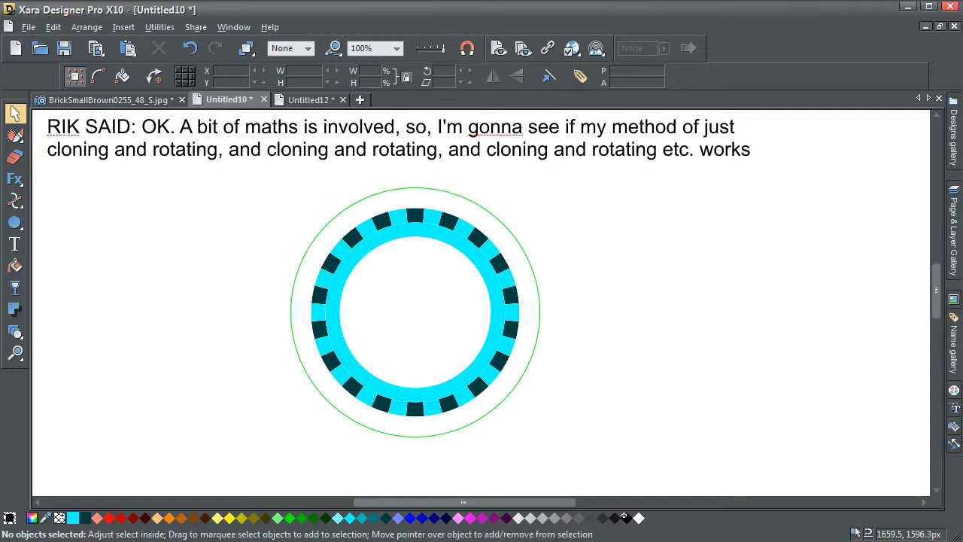
Step: Paste the green spokes, intersect them with the inner cyan ring using Intersect Shapes, and fill the resulting segments dark teal
{"action": "key", "text": "ctrl+v"}
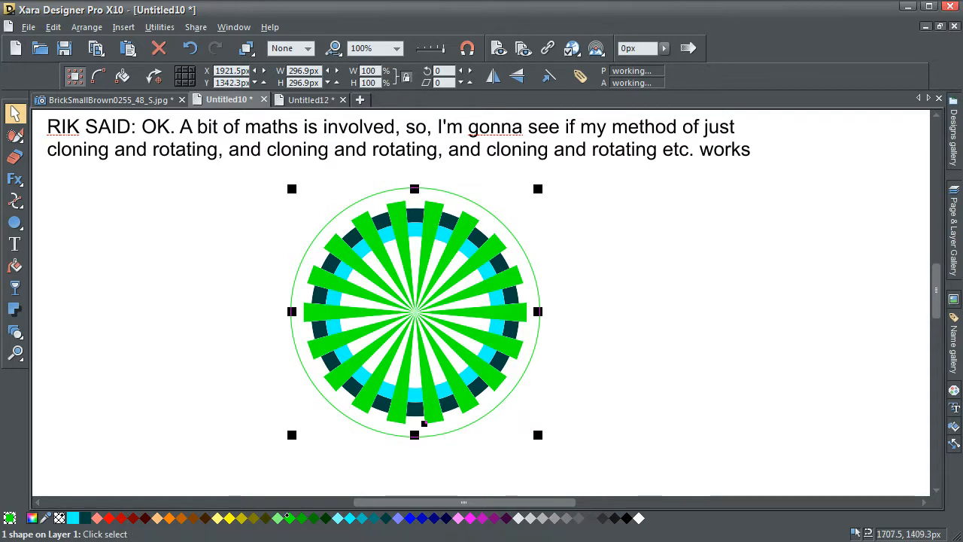
{"action": "left_click", "coordinate": [150, 398]}
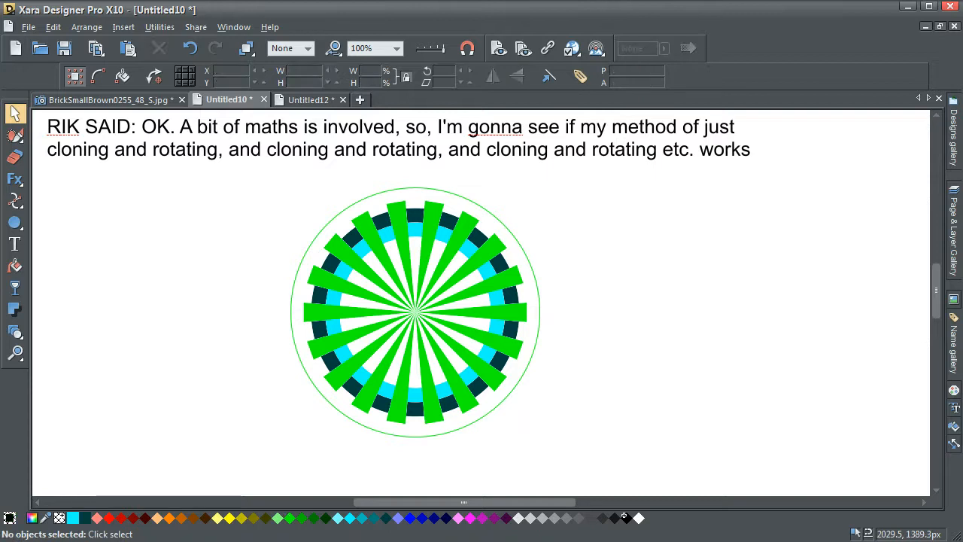
{"action": "left_click", "coordinate": [385, 236]}
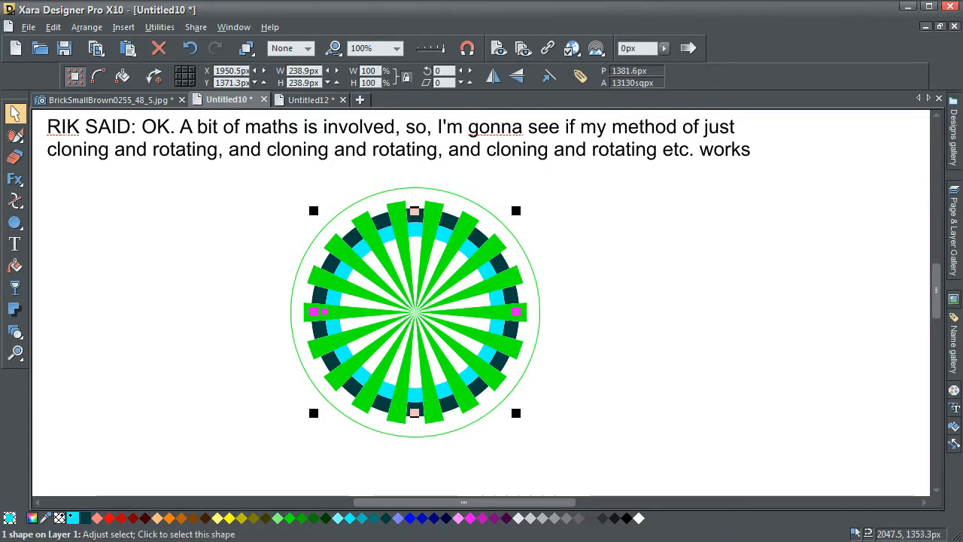
{"action": "left_click", "coordinate": [398, 208], "text": "shift"}
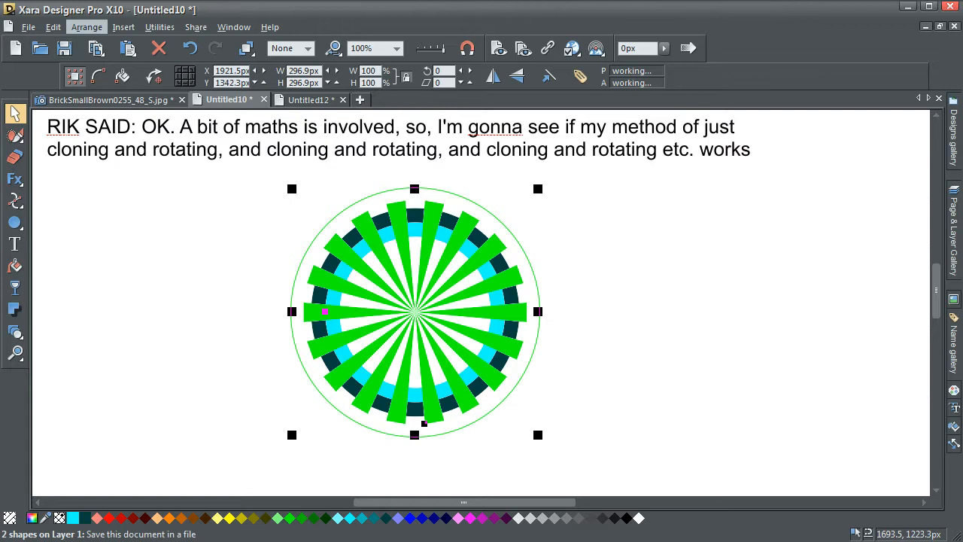
{"action": "left_click", "coordinate": [86, 27]}
{"action": "mouse_move", "coordinate": [113, 287]}
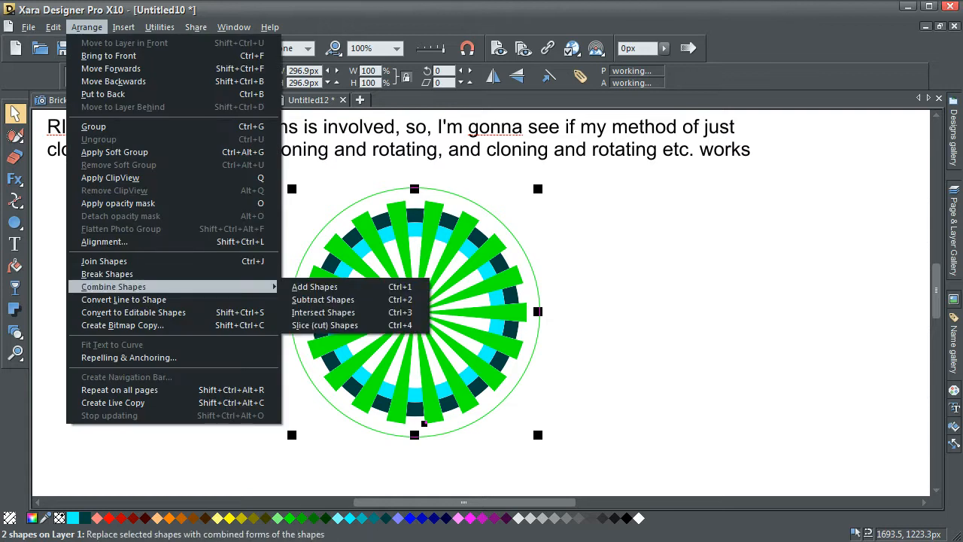
{"action": "left_click", "coordinate": [324, 312]}
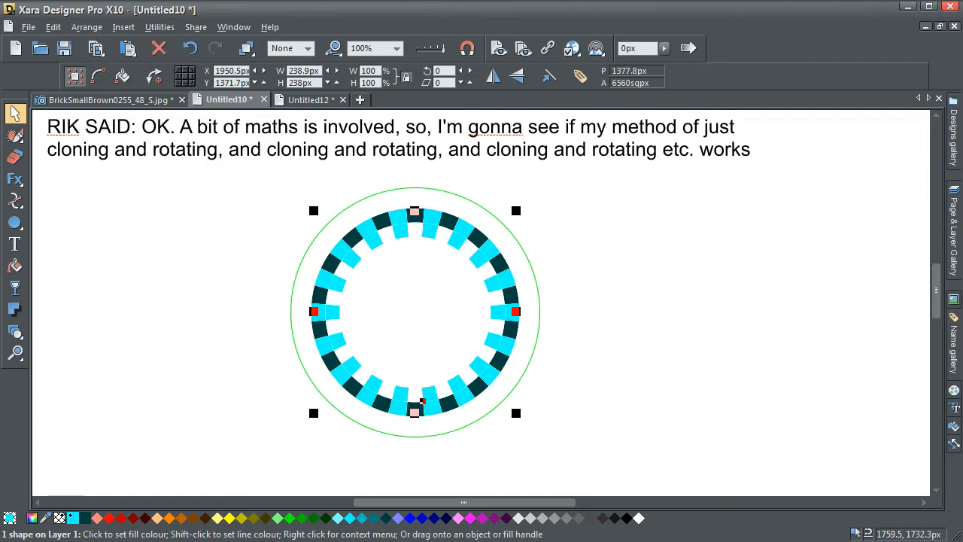
{"action": "left_click", "coordinate": [85, 517]}
{"action": "left_click", "coordinate": [214, 239]}
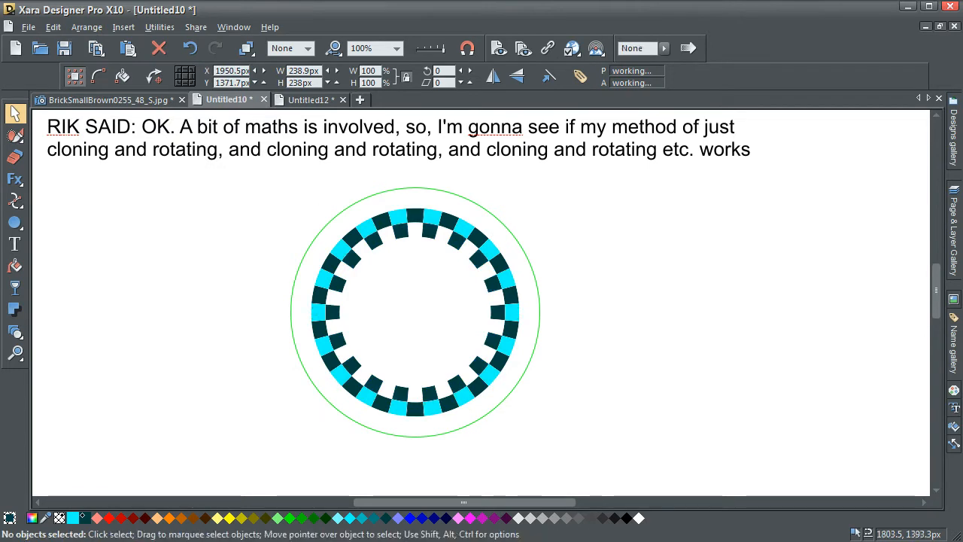
Step: Clone the inner ring's dark segments, rotate the clone by half the segment spacing, and fill it with cyan
{"action": "left_click", "coordinate": [422, 402]}
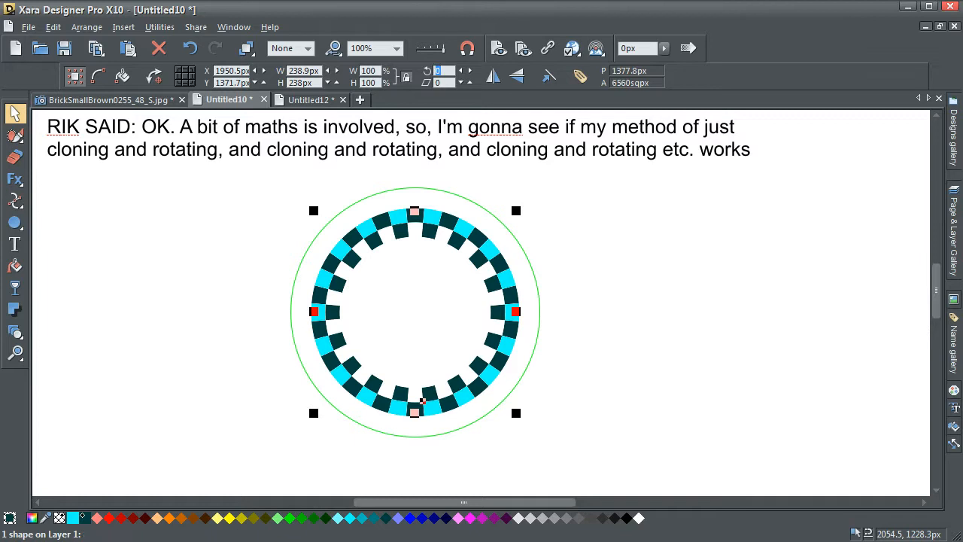
{"action": "type", "text": "0"}
{"action": "key", "text": "Return"}
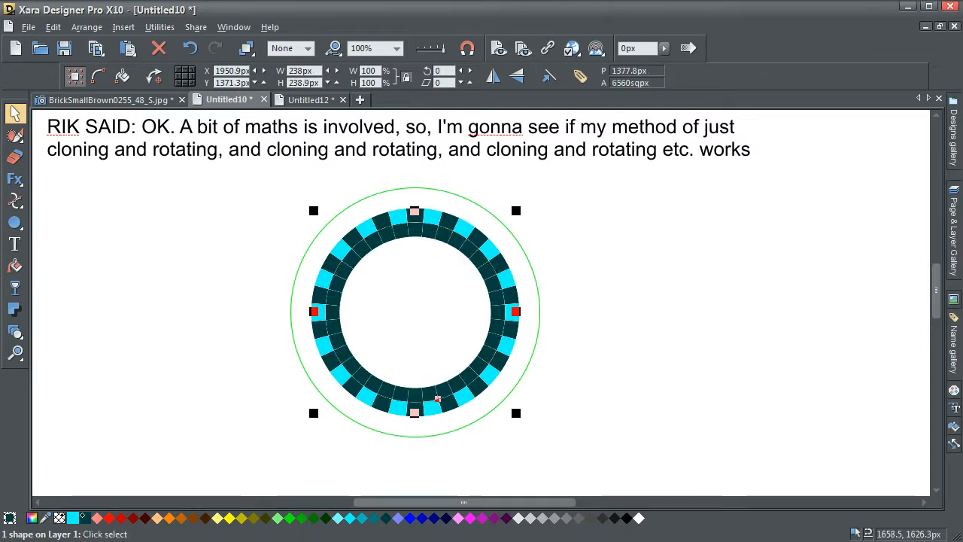
{"action": "key", "text": "Escape"}
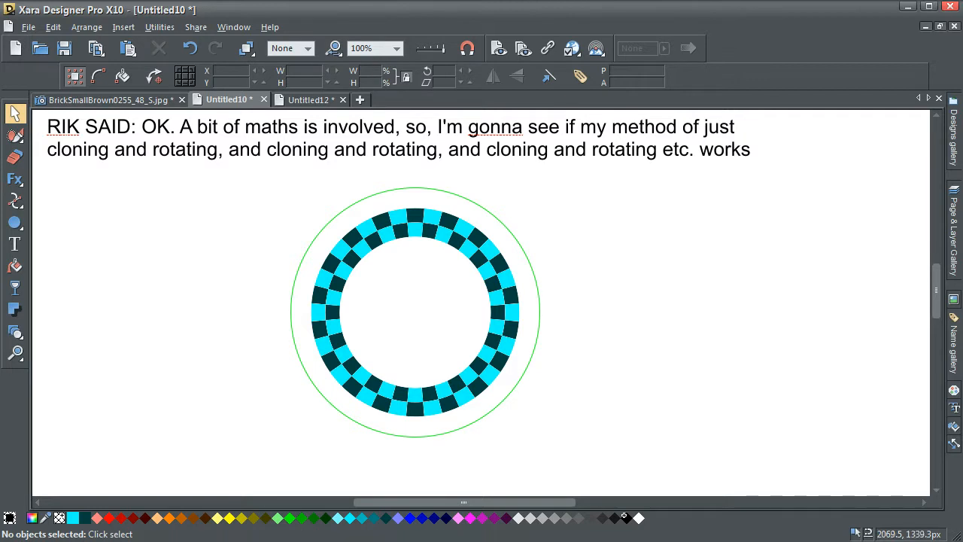
Step: Delete the green guide circle around the rings and the text above them
{"action": "left_click", "coordinate": [395, 190]}
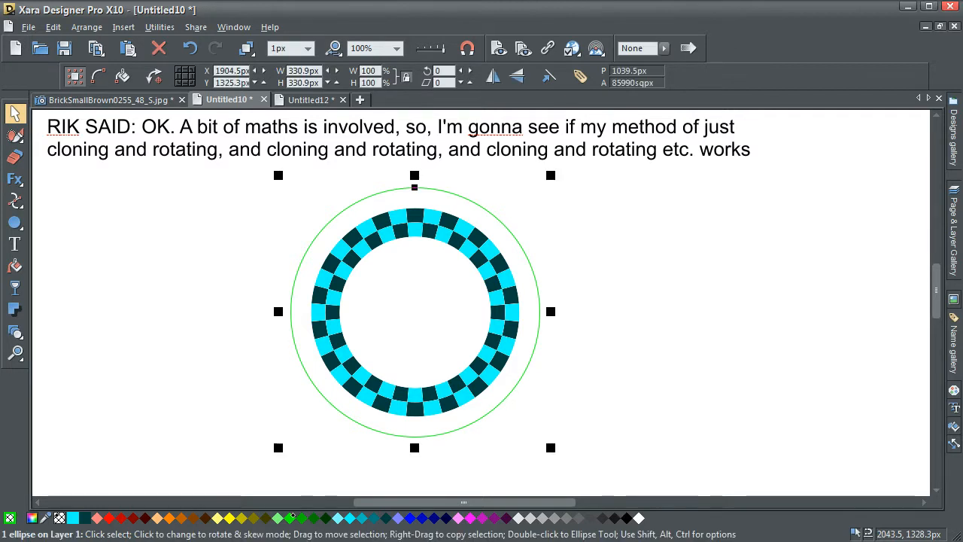
{"action": "key", "text": "Delete"}
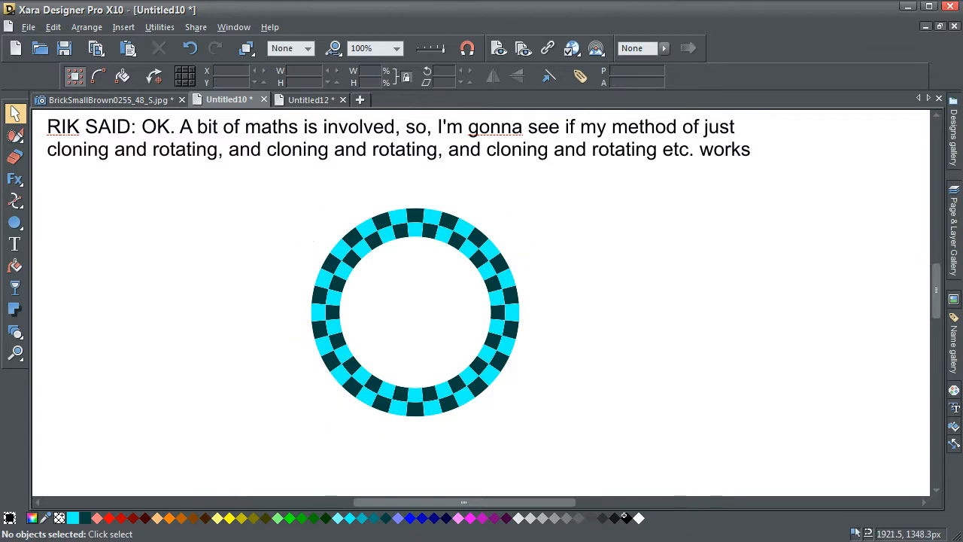
{"action": "left_click", "coordinate": [421, 401]}
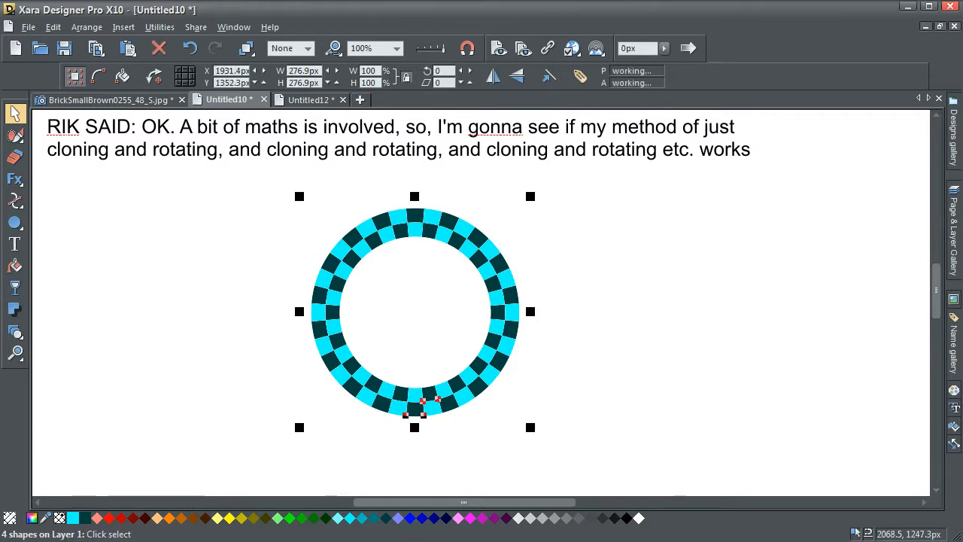
{"action": "left_click", "coordinate": [422, 151]}
{"action": "key", "text": "Delete"}
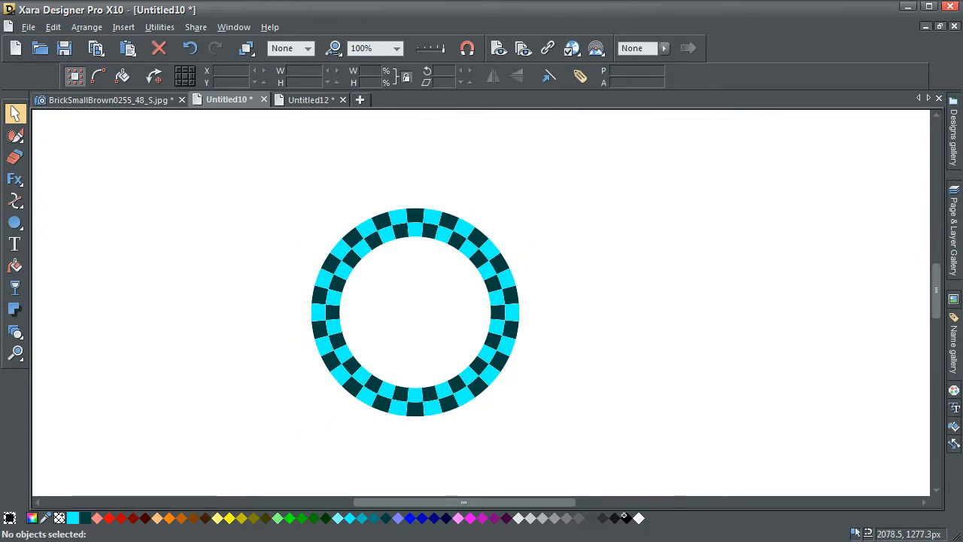
Step: Select all four ring shapes, enlarge them about their centre to about 487 px wide, and nudge them slightly upwards
{"action": "left_click_drag", "start_coordinate": [286, 175], "coordinate": [514, 423]}
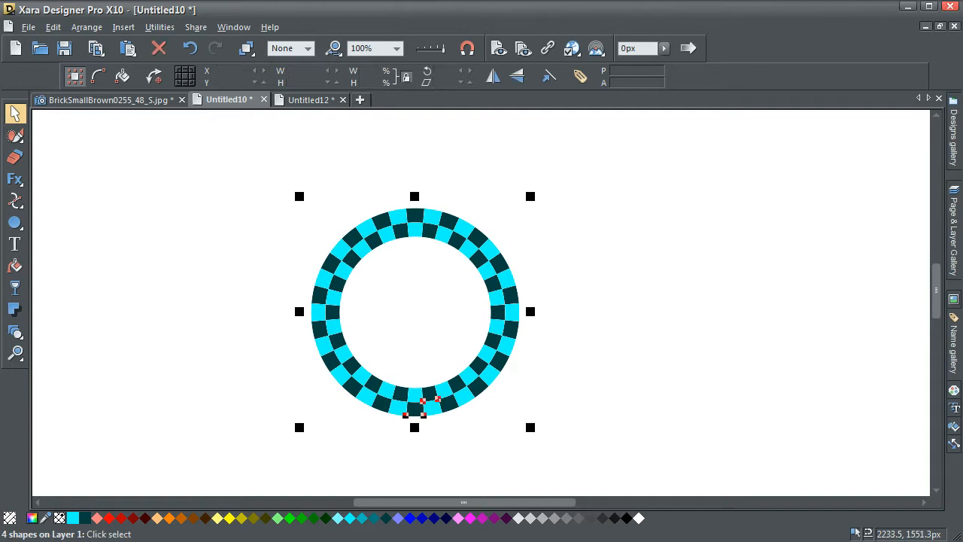
{"action": "left_click_drag", "start_coordinate": [414, 427], "coordinate": [417, 422]}
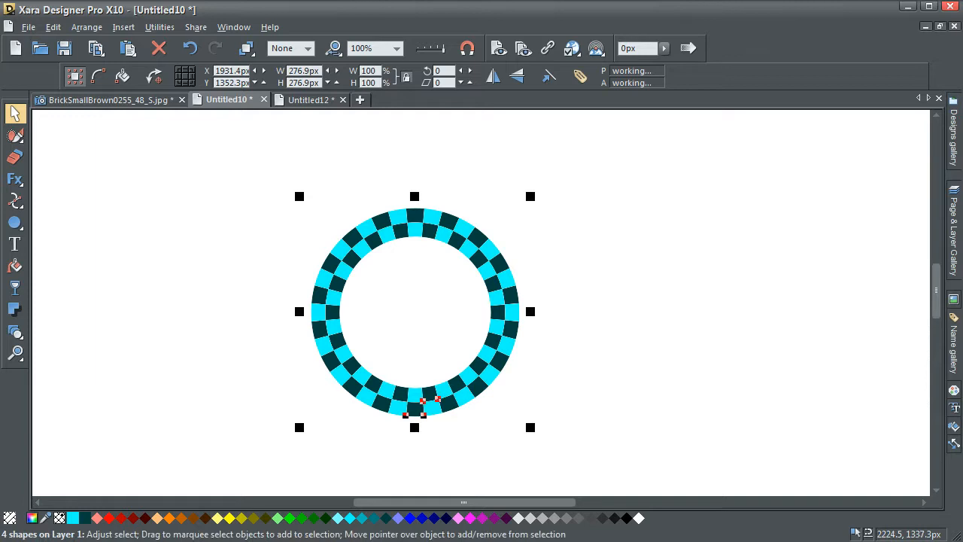
{"action": "left_click_drag", "start_coordinate": [422, 407], "coordinate": [420, 484]}
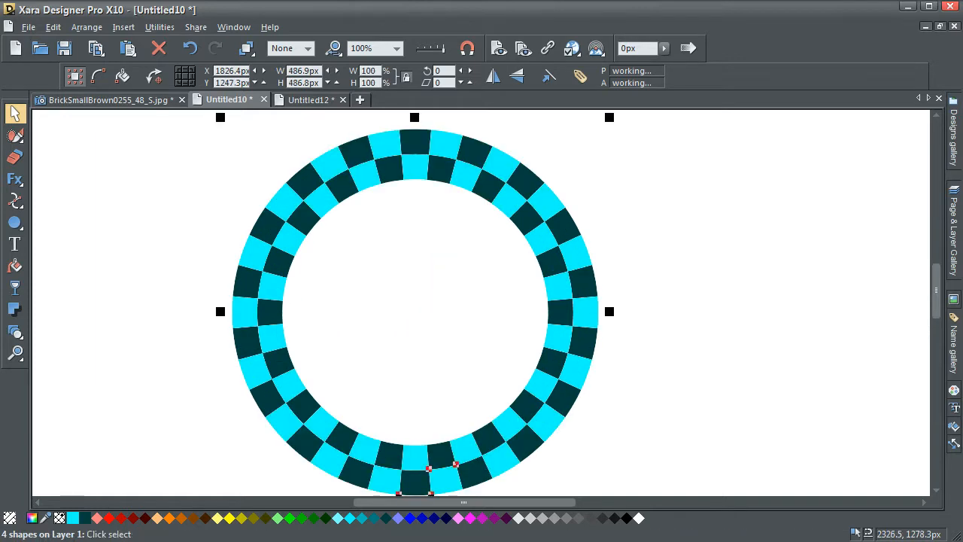
{"action": "key", "text": "Up"}
{"action": "key", "text": "Up"}
{"action": "key", "text": "Up"}
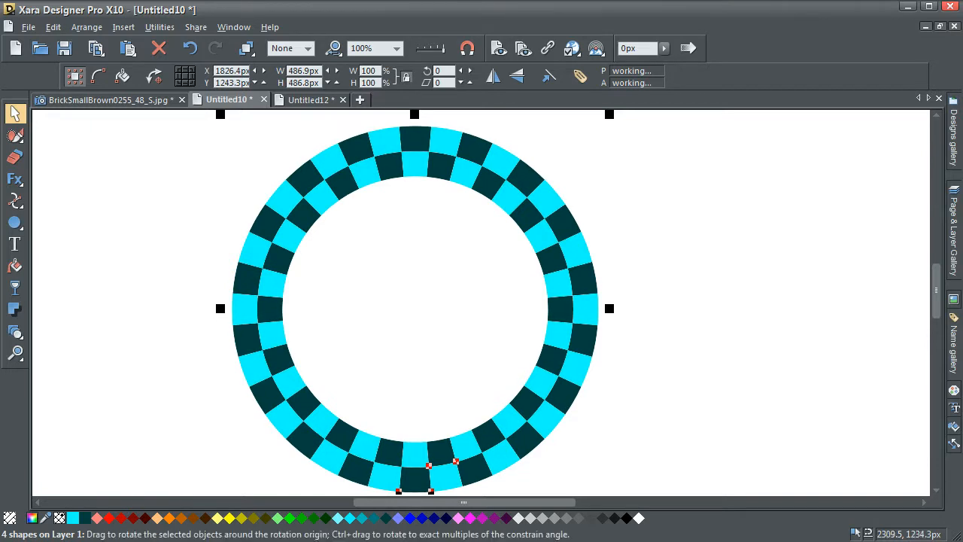
Step: Make a concentric copy of the two rings scaled to about 353 px wide so it fits against their inner edge
{"action": "left_click_drag", "start_coordinate": [608, 114], "coordinate": [550, 174]}
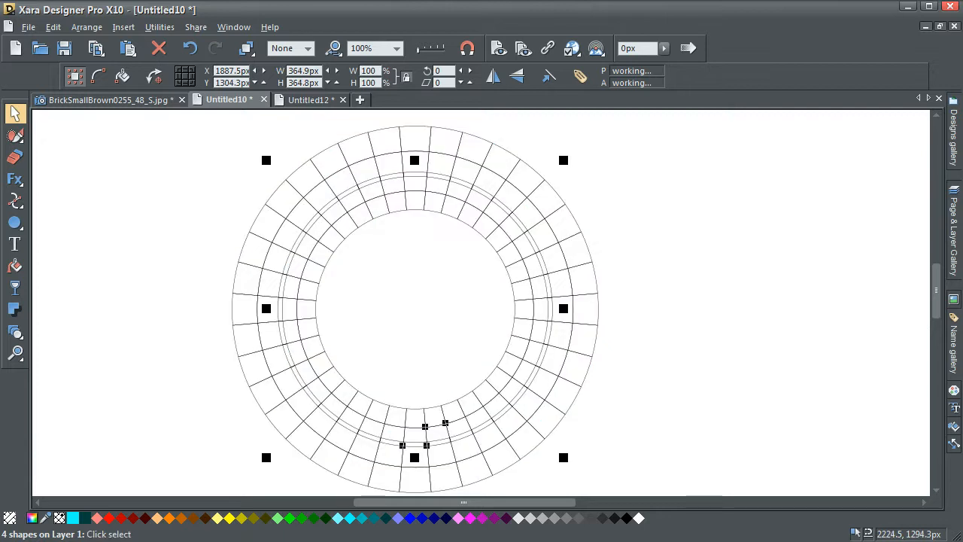
{"action": "left_click_drag", "start_coordinate": [565, 161], "coordinate": [550, 178]}
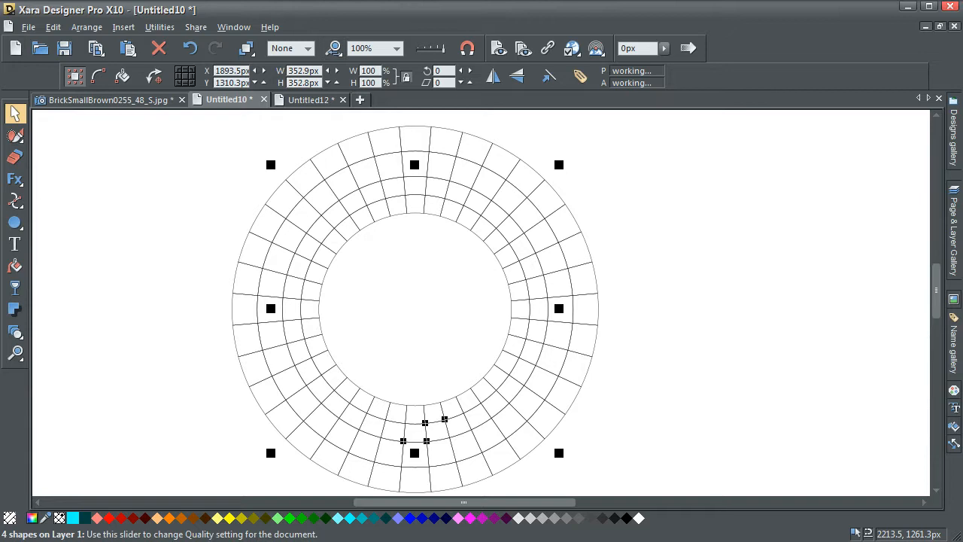
{"action": "left_click", "coordinate": [579, 160]}
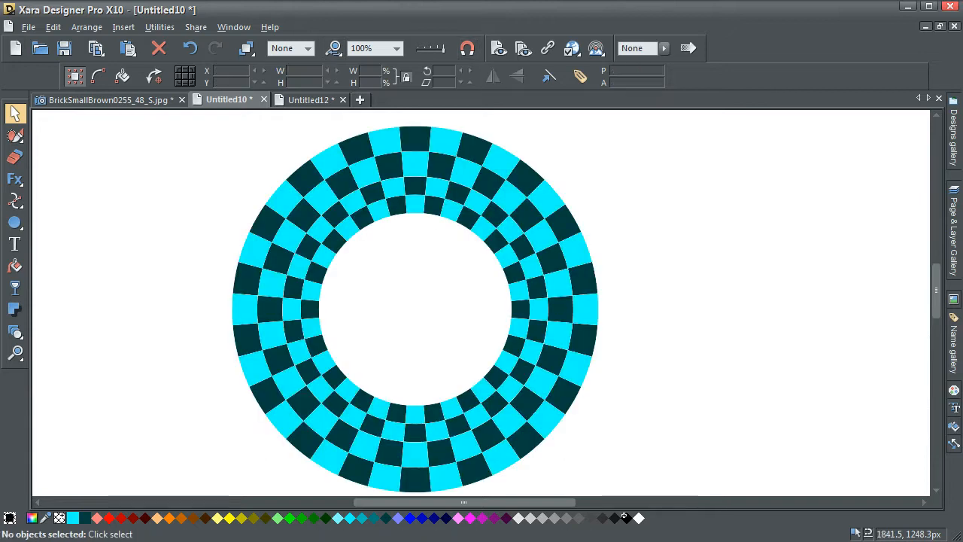
Step: Select all eight ring shapes and fit a concentric copy about 257 px wide inside them, checking the edges in outline view
{"action": "left_click_drag", "start_coordinate": [205, 119], "coordinate": [653, 493]}
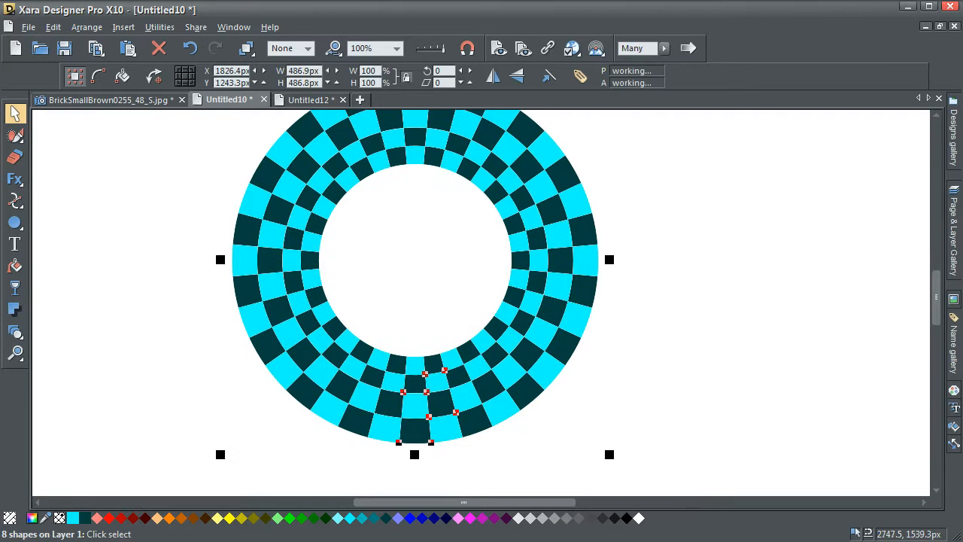
{"action": "left_click_drag", "start_coordinate": [936, 297], "coordinate": [936, 291]}
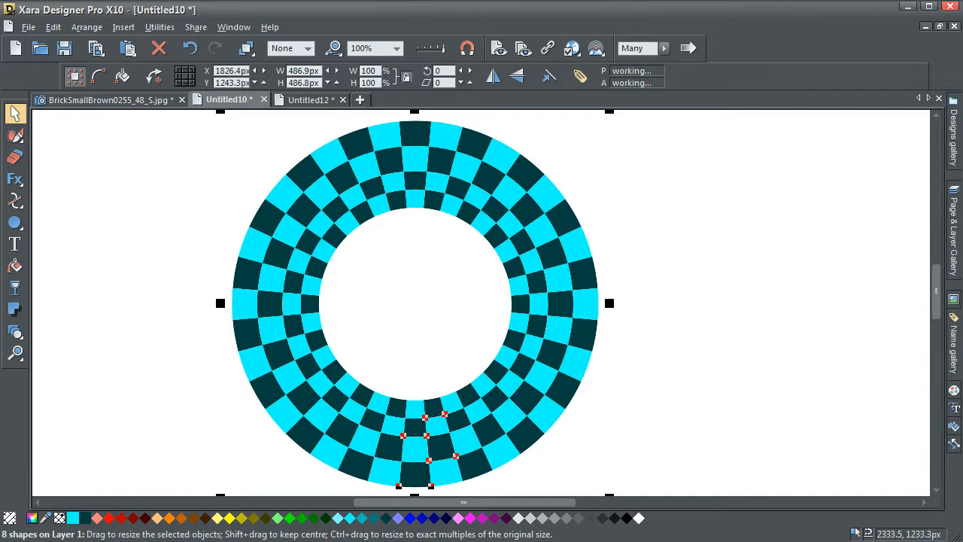
{"action": "left_click_drag", "start_coordinate": [612, 112], "coordinate": [531, 193]}
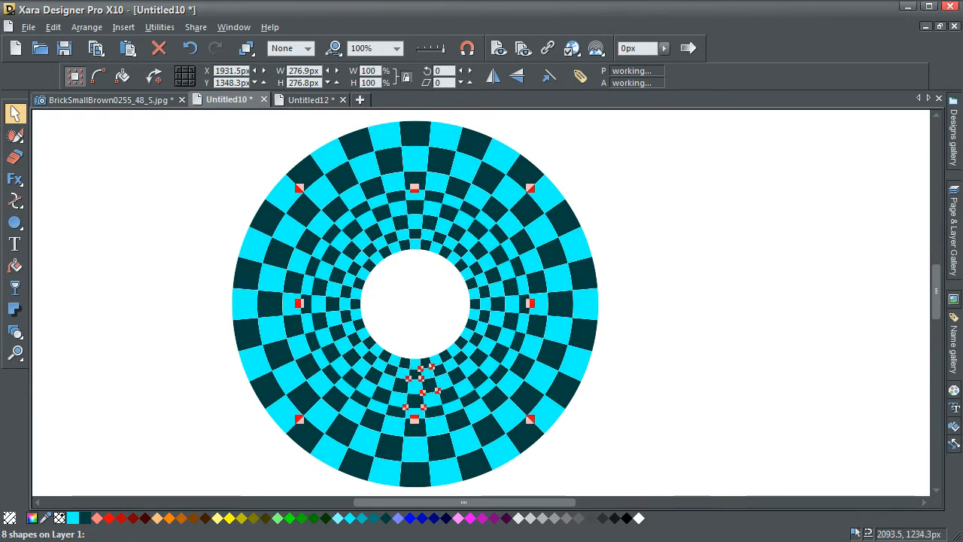
{"action": "left_click", "coordinate": [419, 49]}
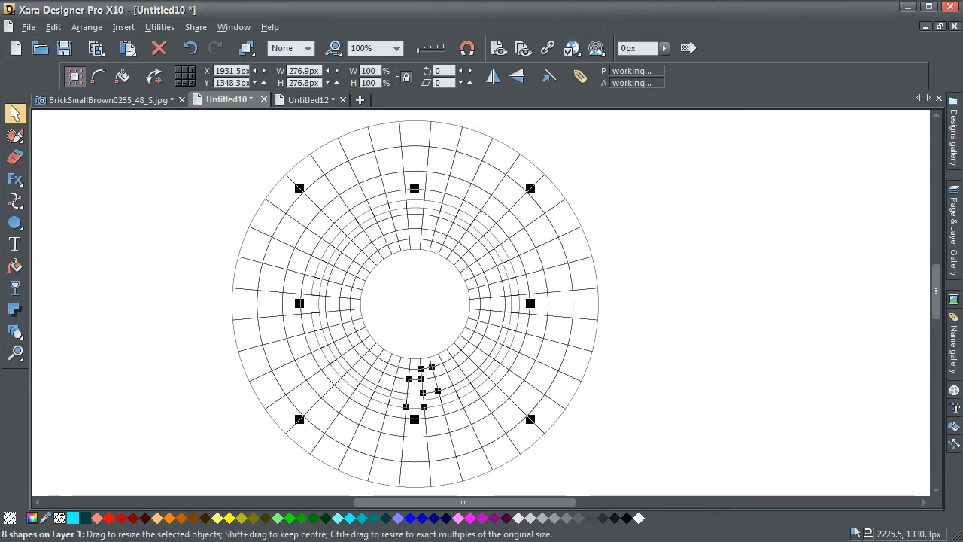
{"action": "mouse_move", "coordinate": [529, 418]}
{"action": "left_mouse_down"}
{"action": "mouse_move", "coordinate": [504, 392]}
{"action": "mouse_move", "coordinate": [516, 412]}
{"action": "left_mouse_up"}
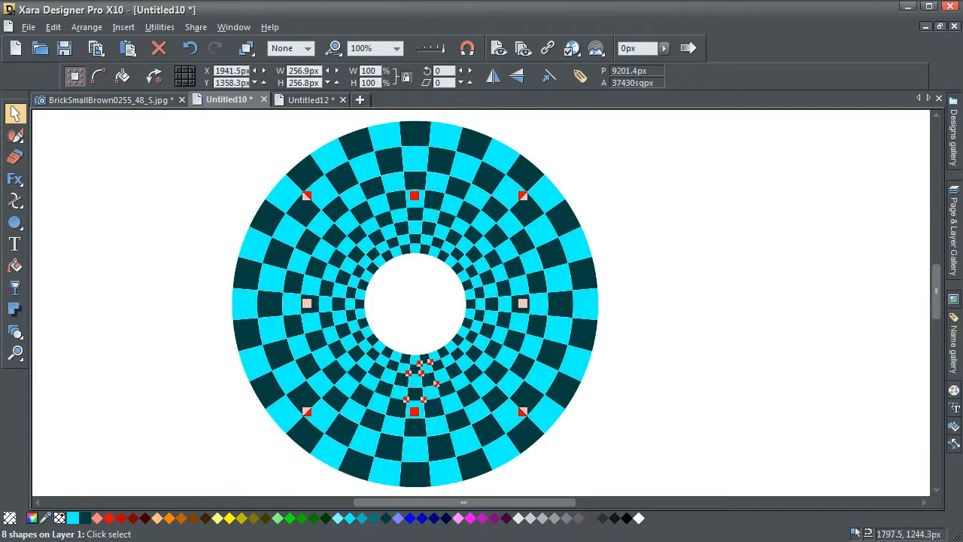
Step: Try to fill the centre hole with a concentric copy of all the rings scaled to 28%
{"action": "left_click_drag", "start_coordinate": [208, 120], "coordinate": [620, 486]}
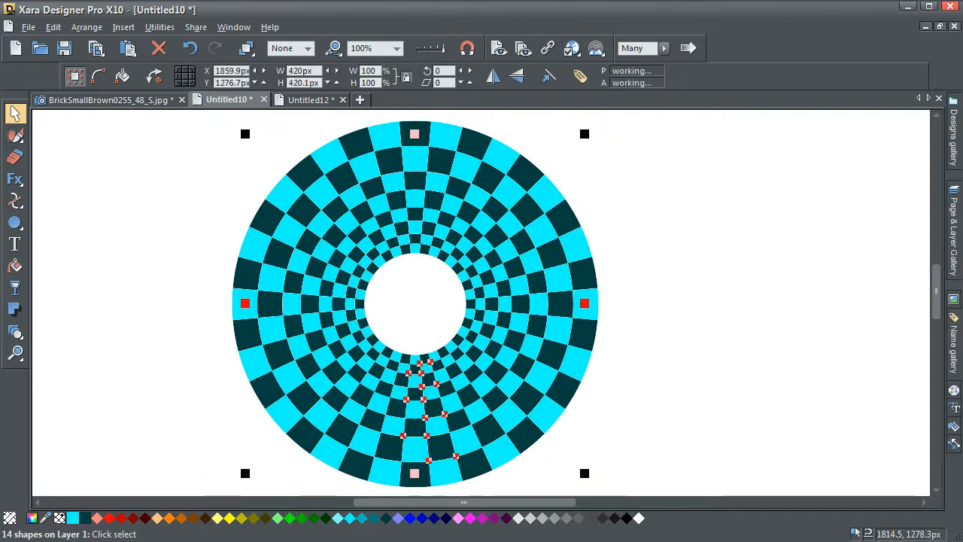
{"action": "key", "text": "ctrl+a"}
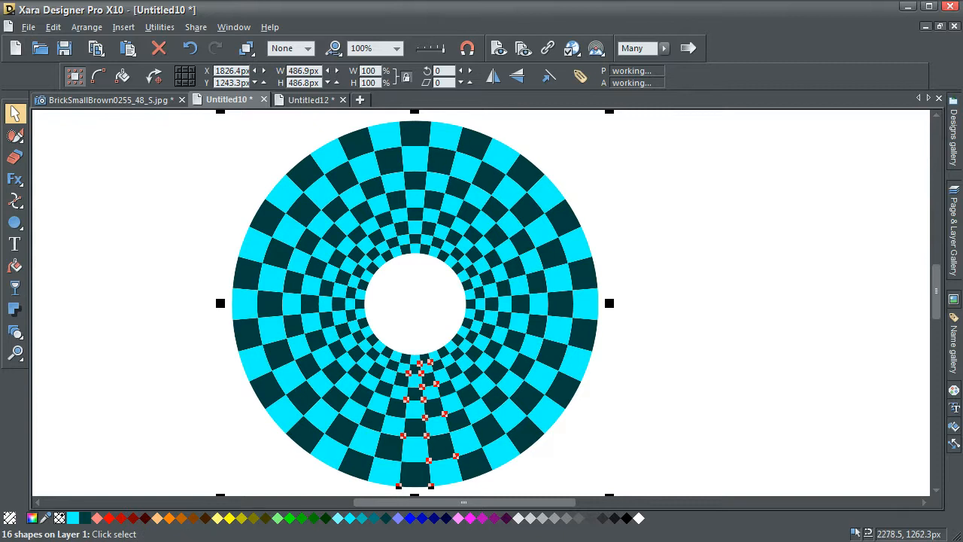
{"action": "left_click_drag", "start_coordinate": [608, 112], "coordinate": [466, 253]}
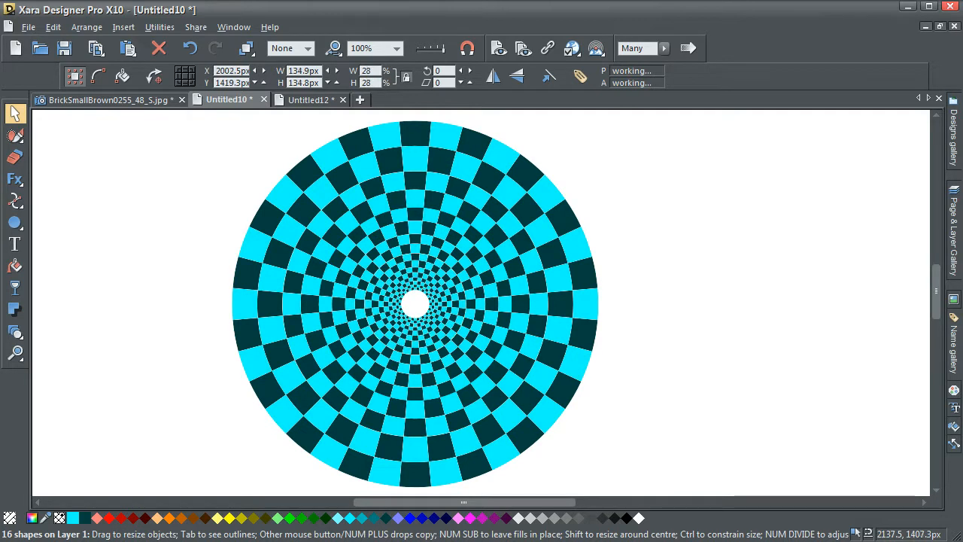
{"action": "left_click", "coordinate": [676, 225]}
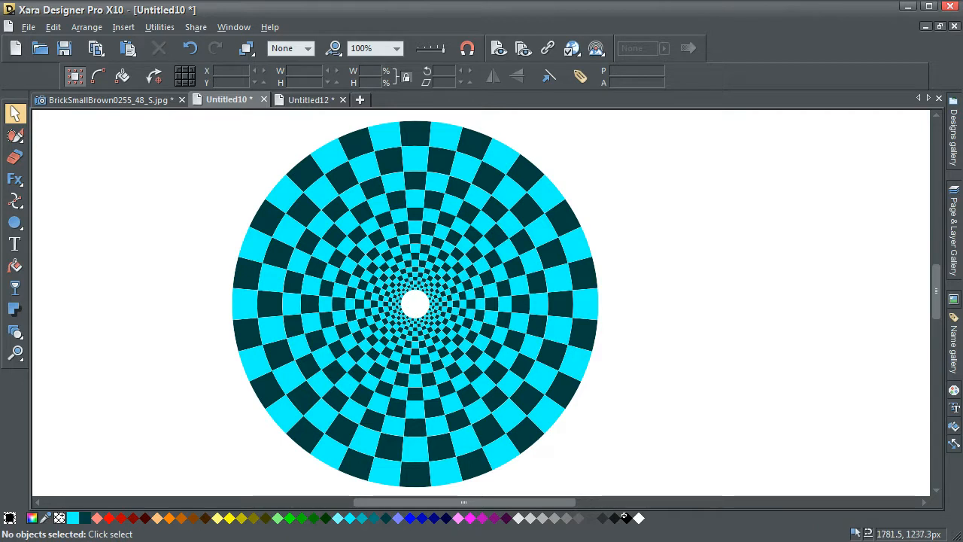
{"action": "left_click_drag", "start_coordinate": [198, 115], "coordinate": [646, 536]}
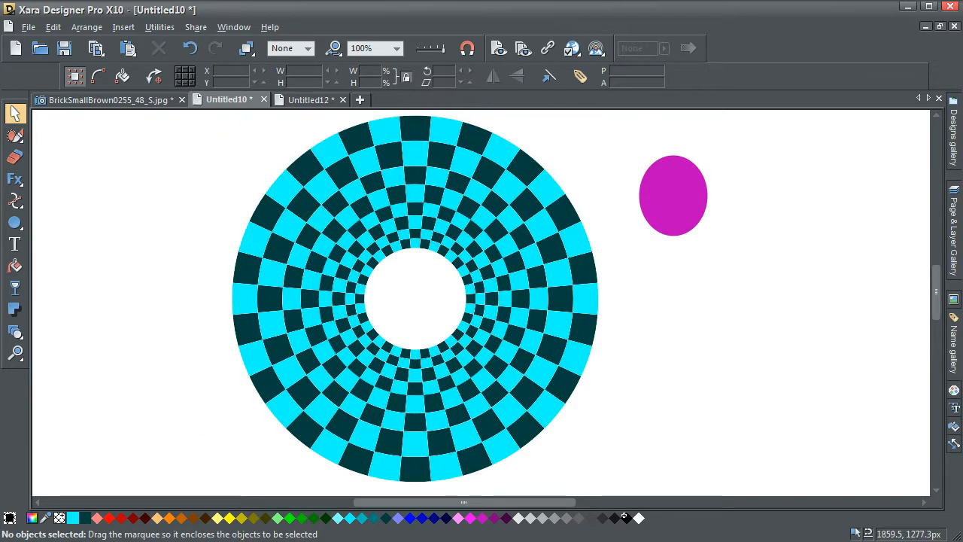
Step: Select all 16 ring shapes, fit a concentric copy about 135 px wide into the hole, and add a smaller copy inside that
{"action": "left_click_drag", "start_coordinate": [204, 113], "coordinate": [619, 487]}
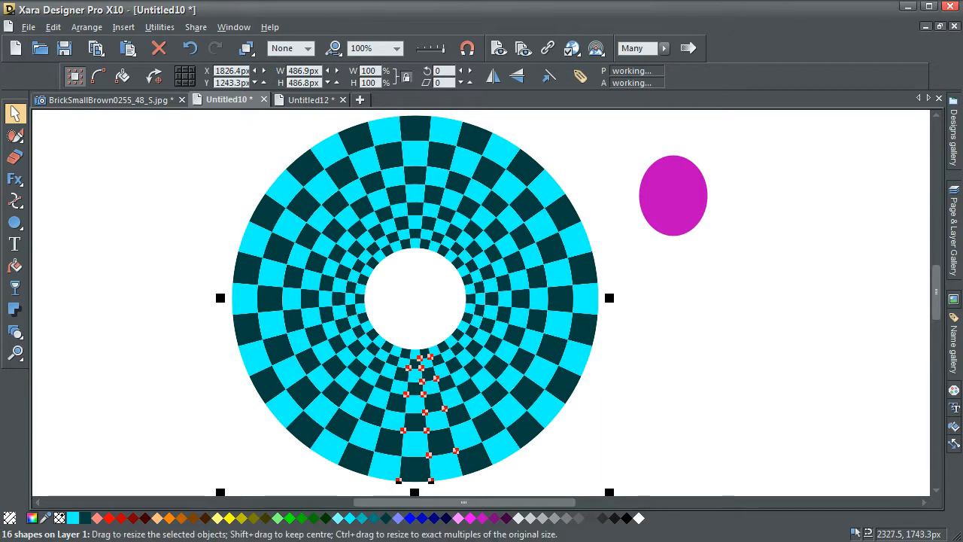
{"action": "left_click_drag", "start_coordinate": [609, 491], "coordinate": [477, 353]}
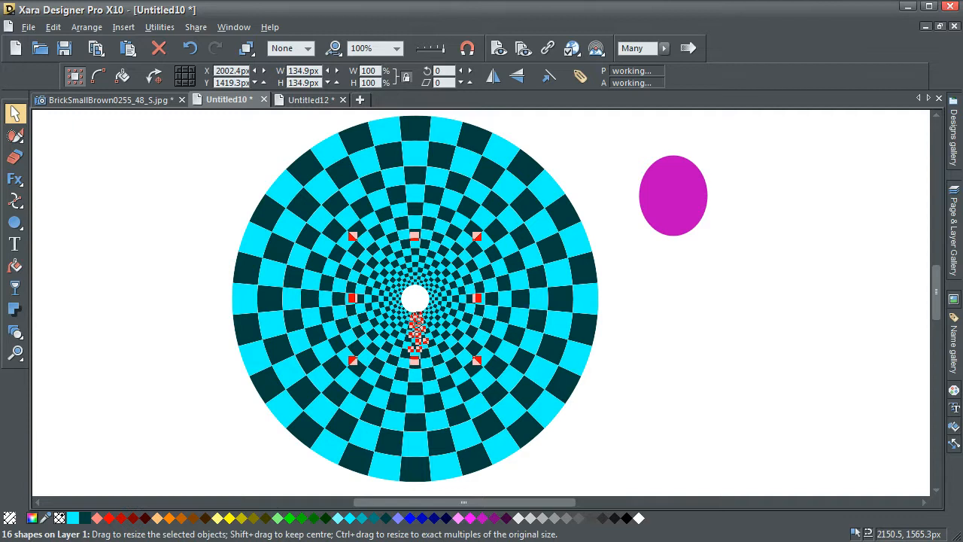
{"action": "left_click_drag", "start_coordinate": [475, 358], "coordinate": [439, 320]}
{"action": "left_click", "coordinate": [130, 330]}
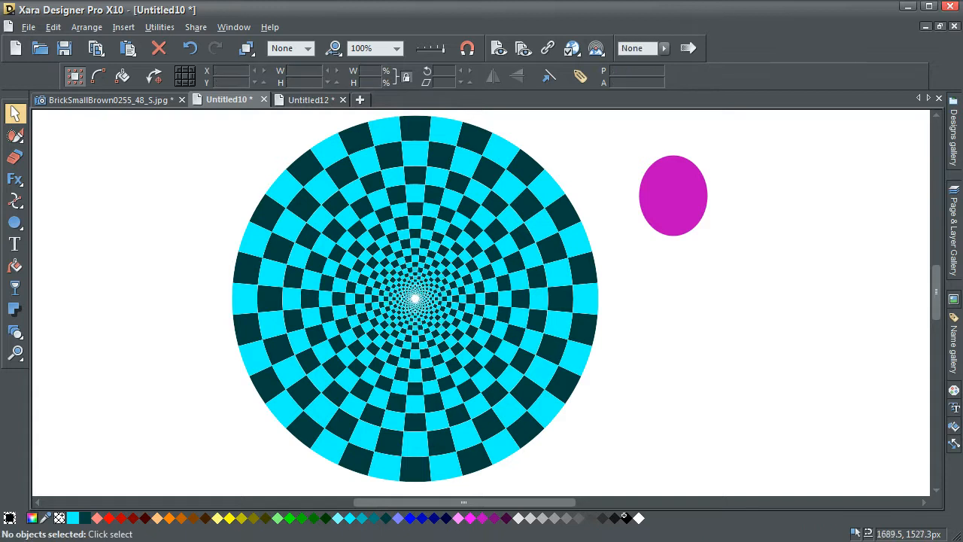
Step: Resize the innermost 16-shape ring copy about its centre to about 38 px wide so it closes the thin white gap around it
{"action": "left_click", "coordinate": [16, 352]}
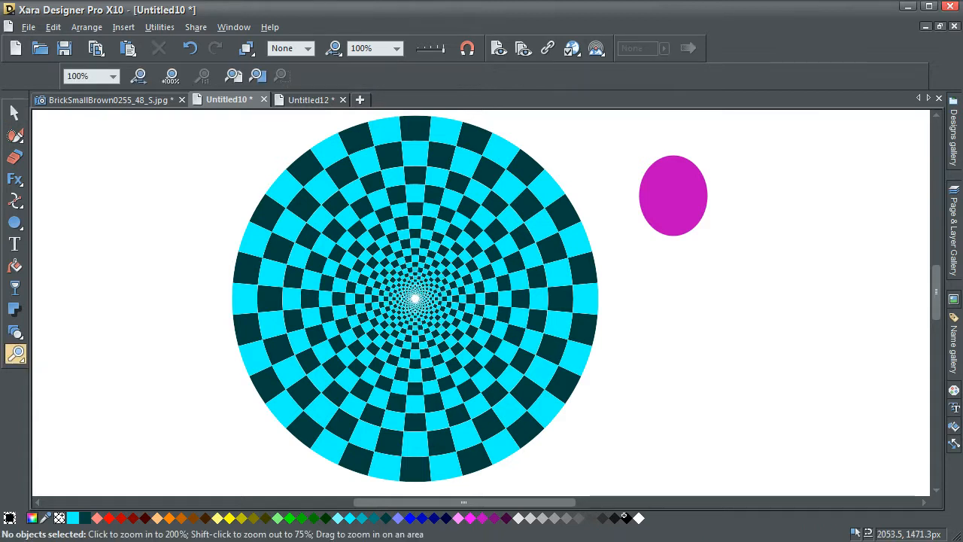
{"action": "left_click_drag", "start_coordinate": [401, 285], "coordinate": [428, 313]}
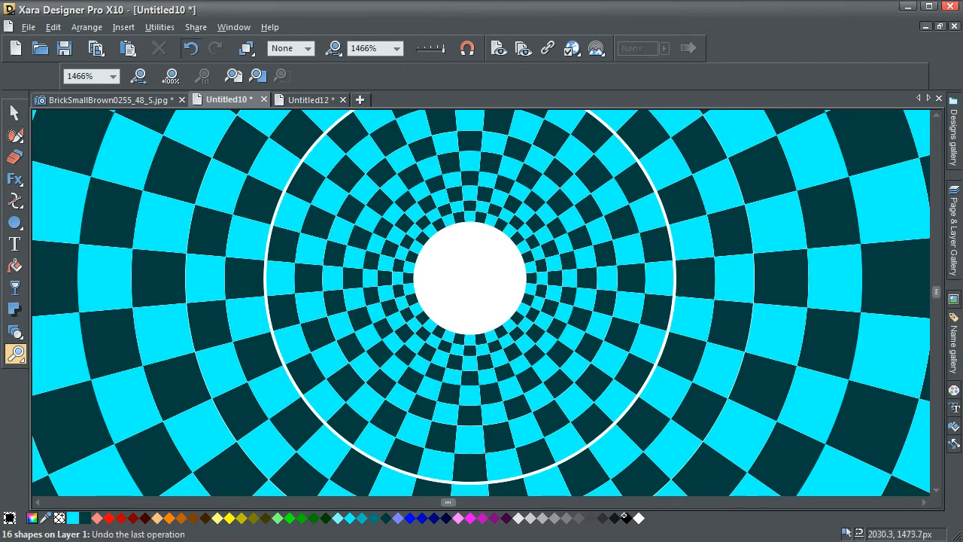
{"action": "left_click", "coordinate": [190, 48]}
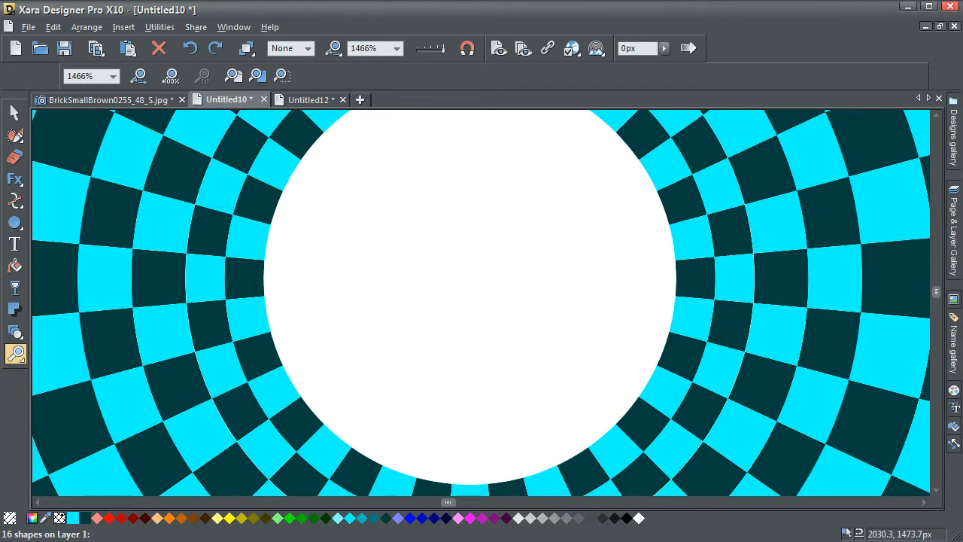
{"action": "left_click", "coordinate": [215, 48]}
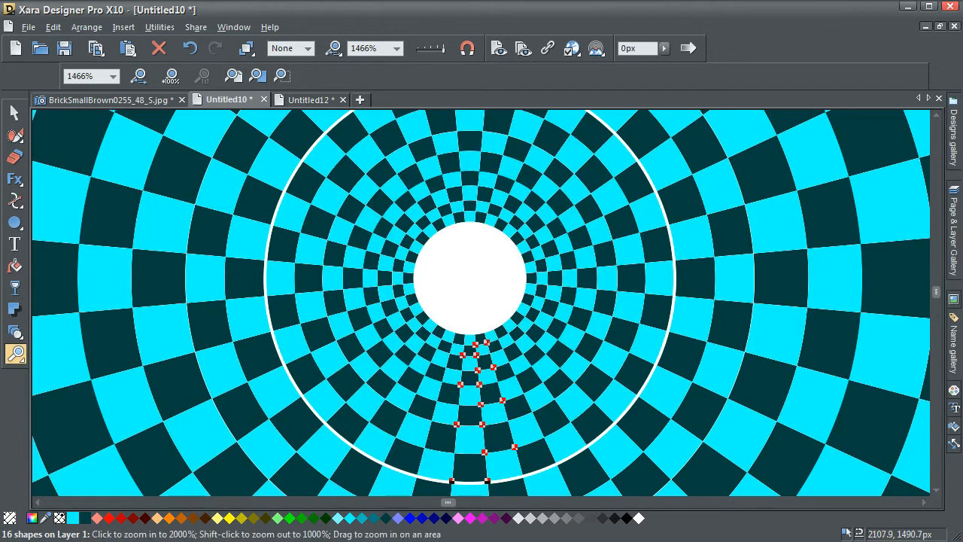
{"action": "left_click", "coordinate": [138, 76]}
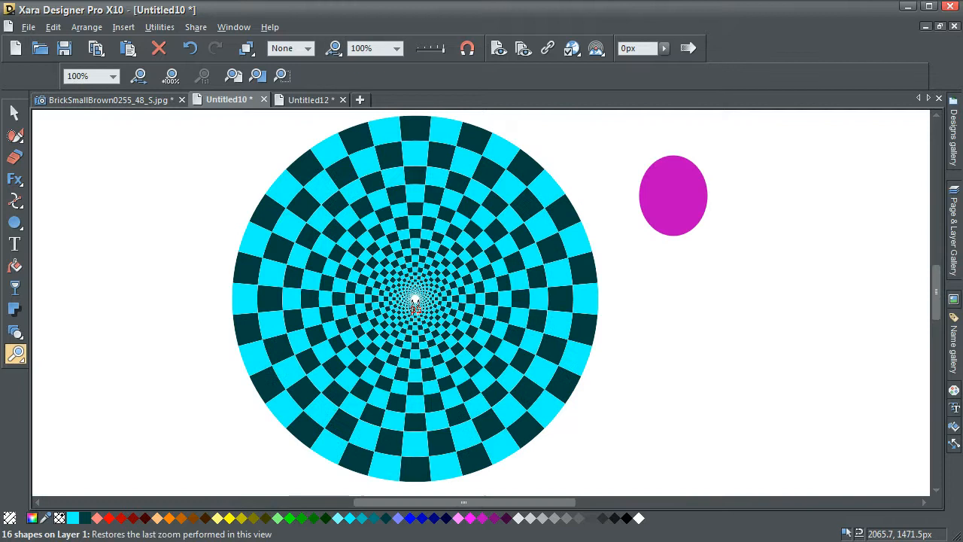
{"action": "key", "text": "F2"}
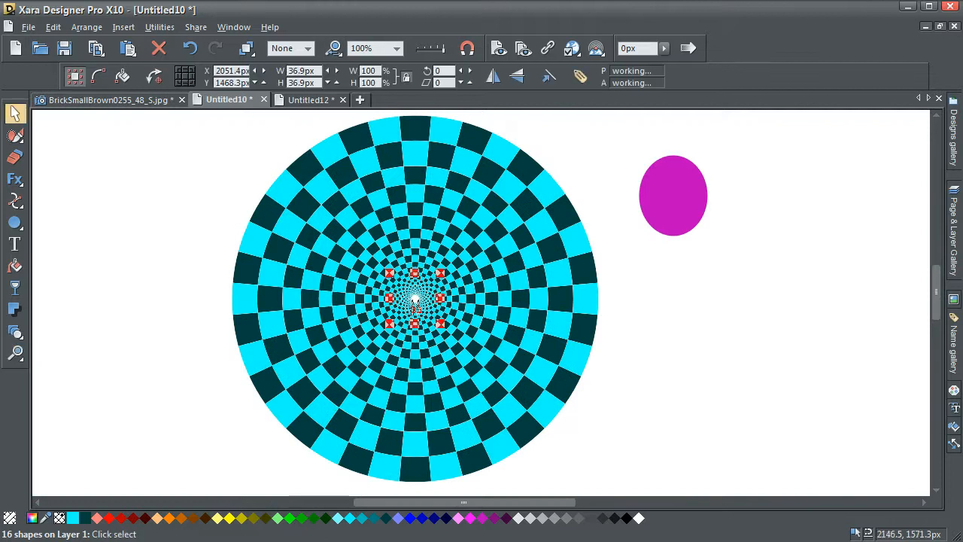
{"action": "left_click_drag", "start_coordinate": [414, 307], "coordinate": [442, 326]}
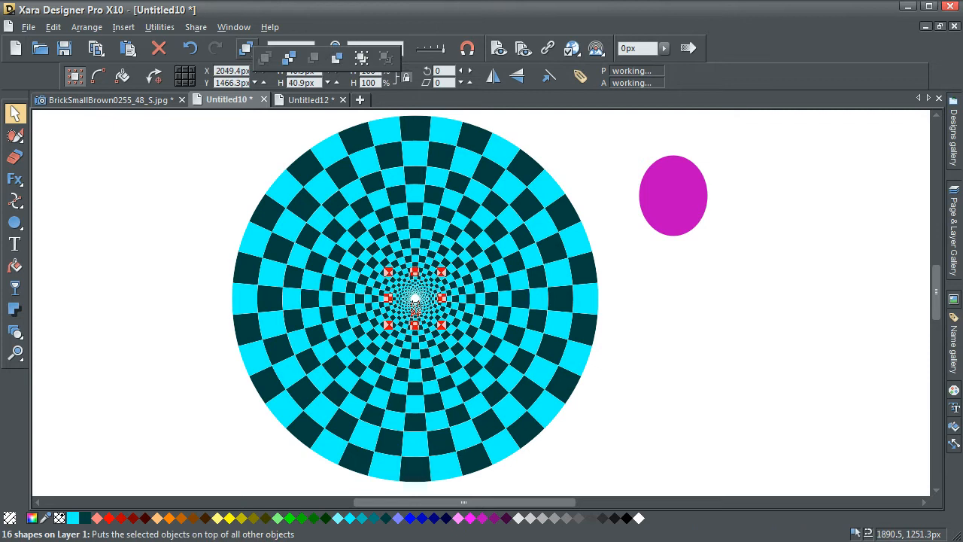
{"action": "left_click", "coordinate": [333, 48]}
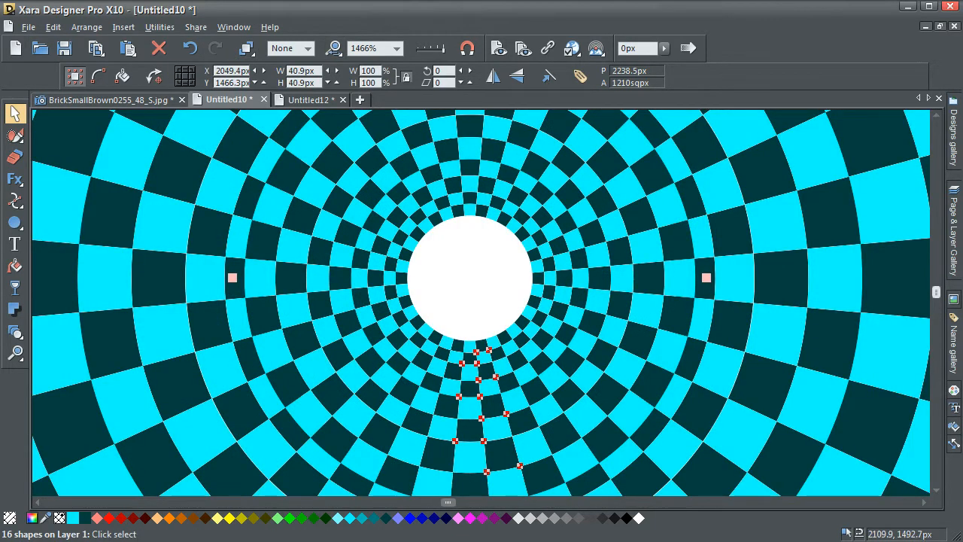
{"action": "left_click_drag", "start_coordinate": [936, 292], "coordinate": [936, 292]}
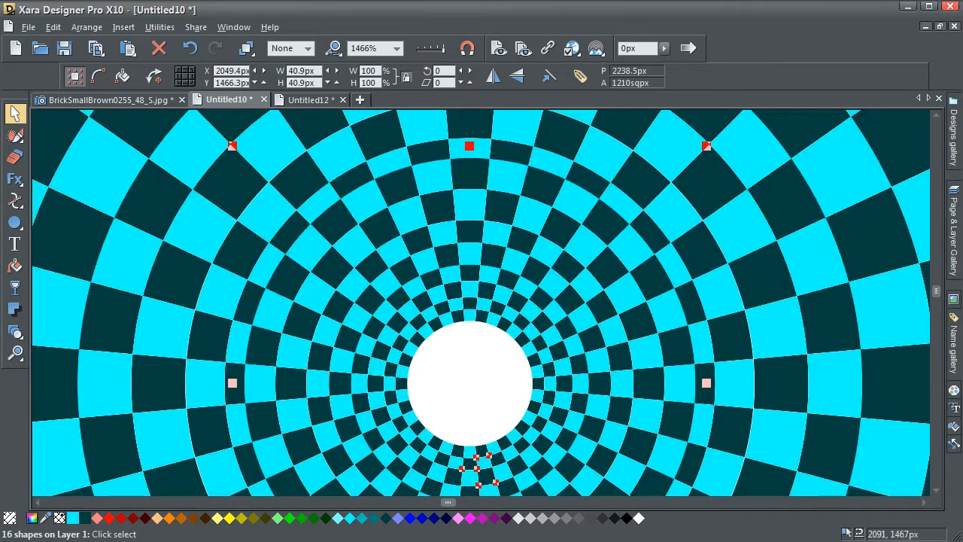
{"action": "left_click_drag", "start_coordinate": [706, 146], "coordinate": [681, 172]}
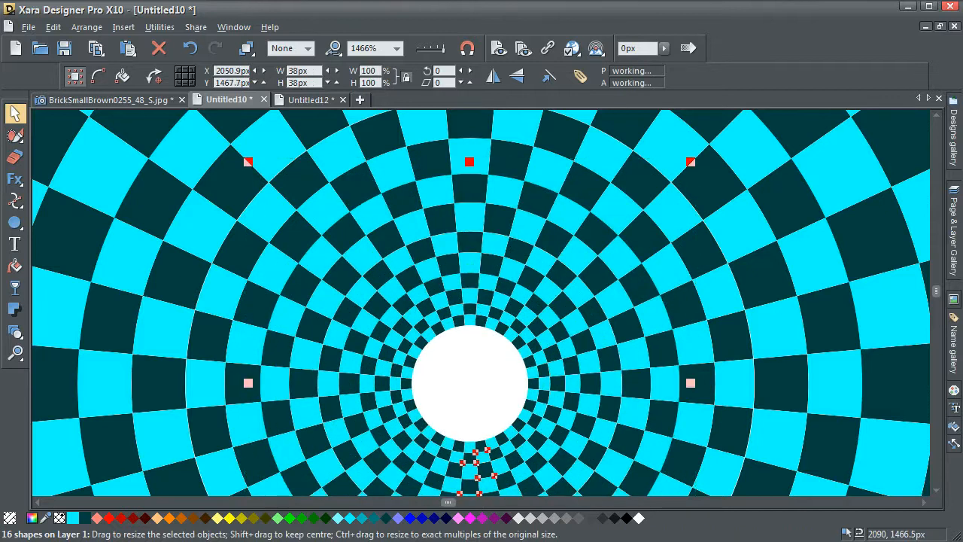
{"action": "key", "text": "Escape"}
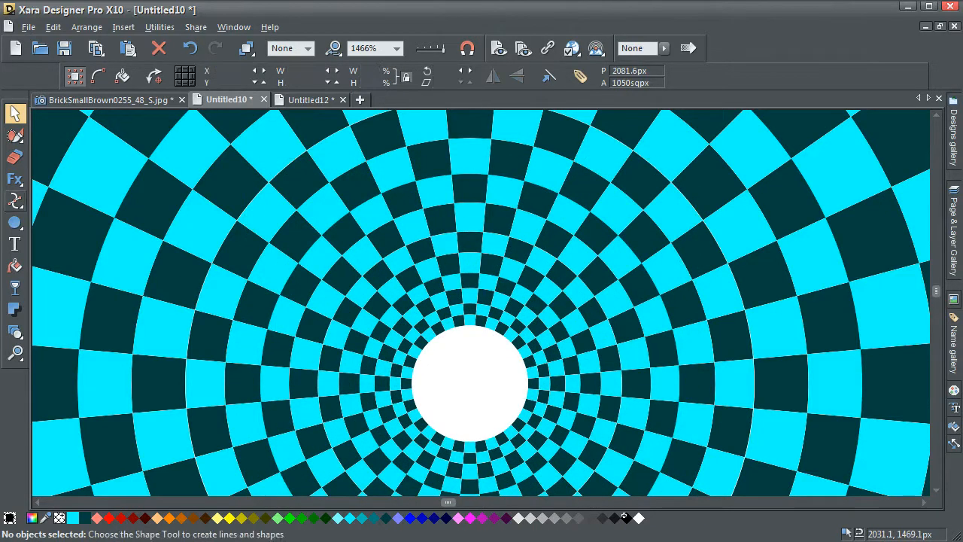
Step: Draw a circle about 15 px across over the centre hole, fill it dark teal, and send it behind the rings
{"action": "left_click", "coordinate": [15, 223]}
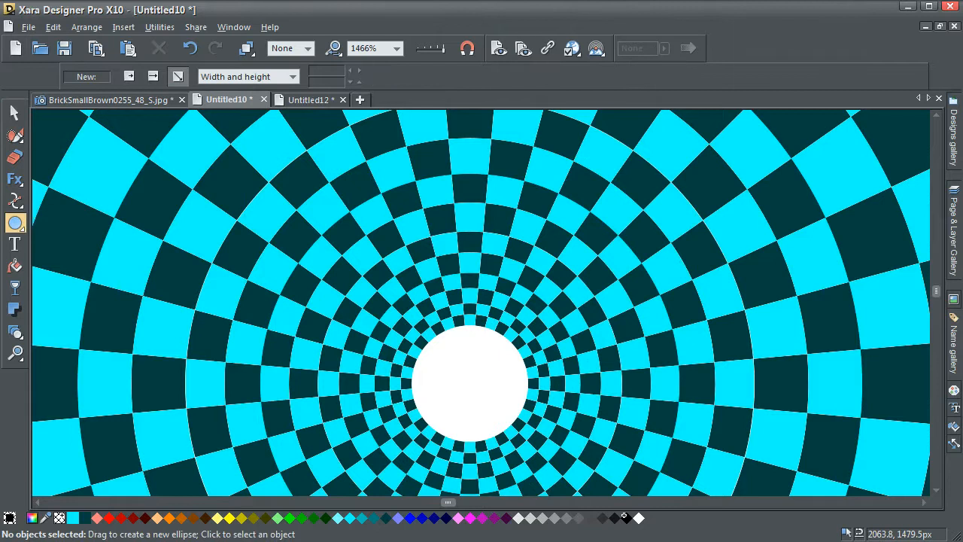
{"action": "left_click_drag", "start_coordinate": [401, 304], "coordinate": [568, 468]}
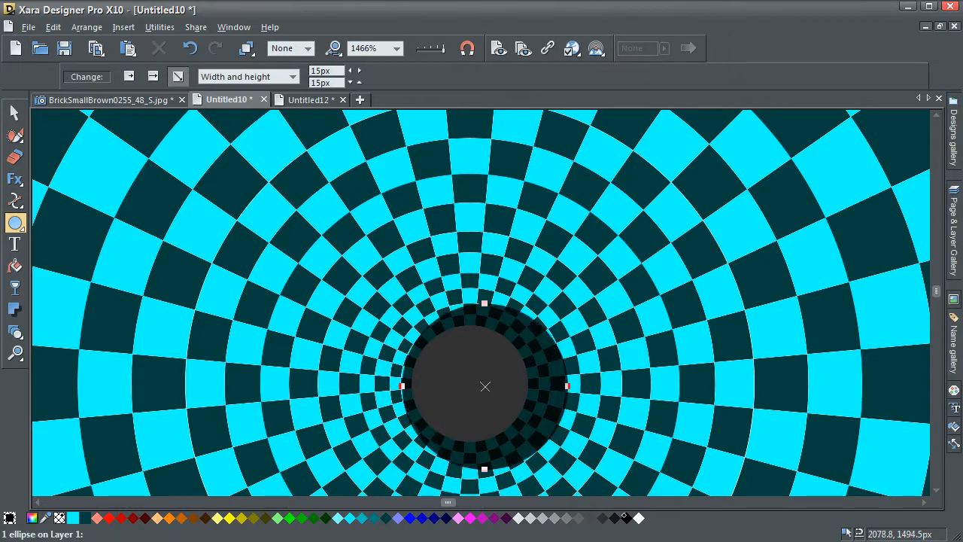
{"action": "left_click", "coordinate": [624, 517]}
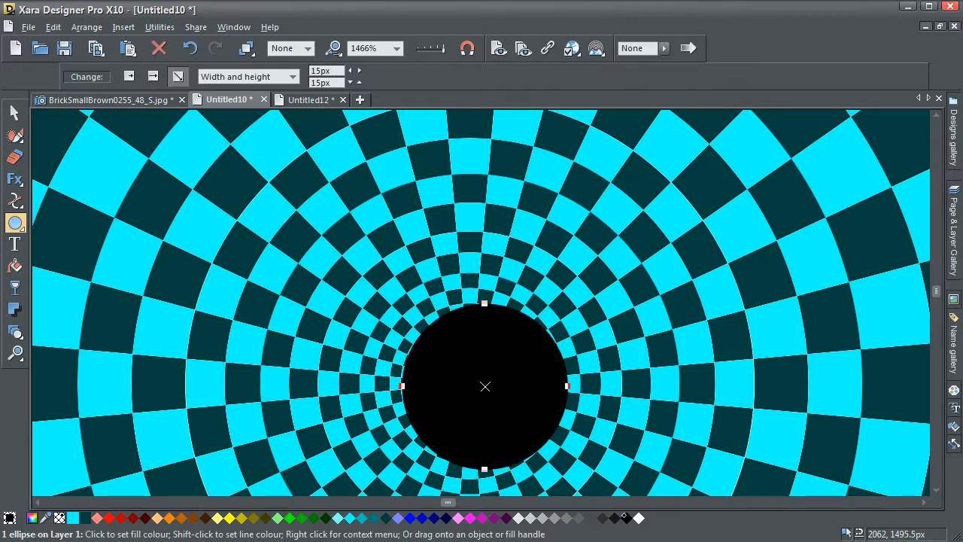
{"action": "left_click", "coordinate": [85, 517]}
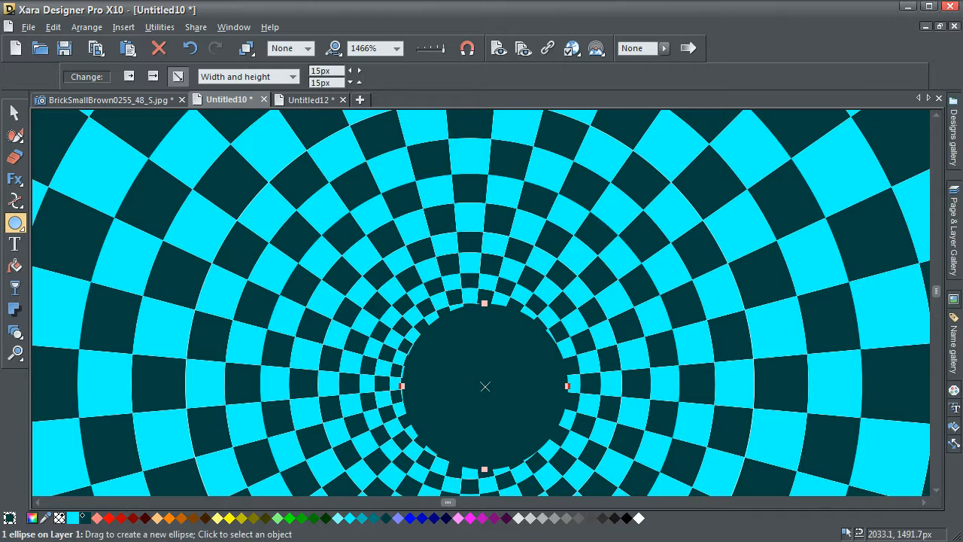
{"action": "key", "text": "ctrl+shift+b"}
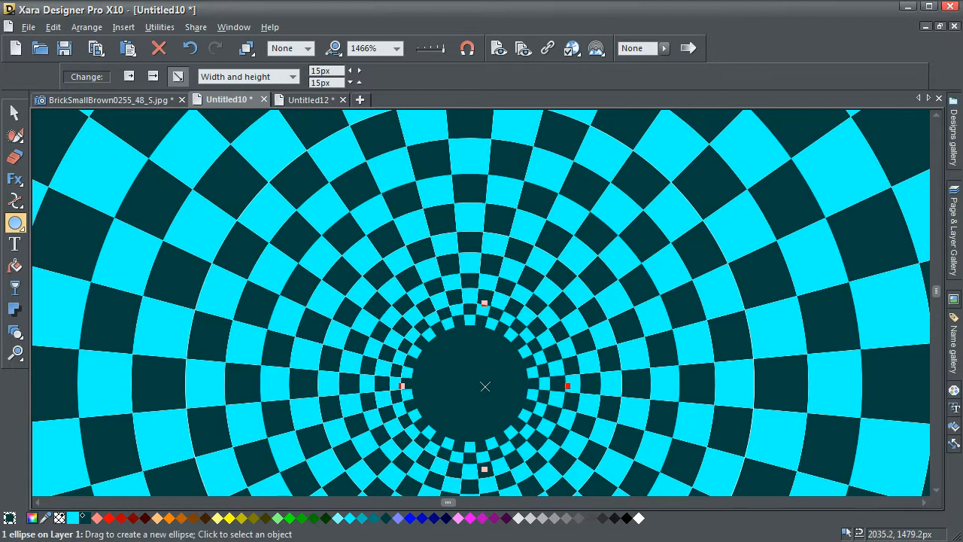
{"action": "left_click", "coordinate": [14, 111]}
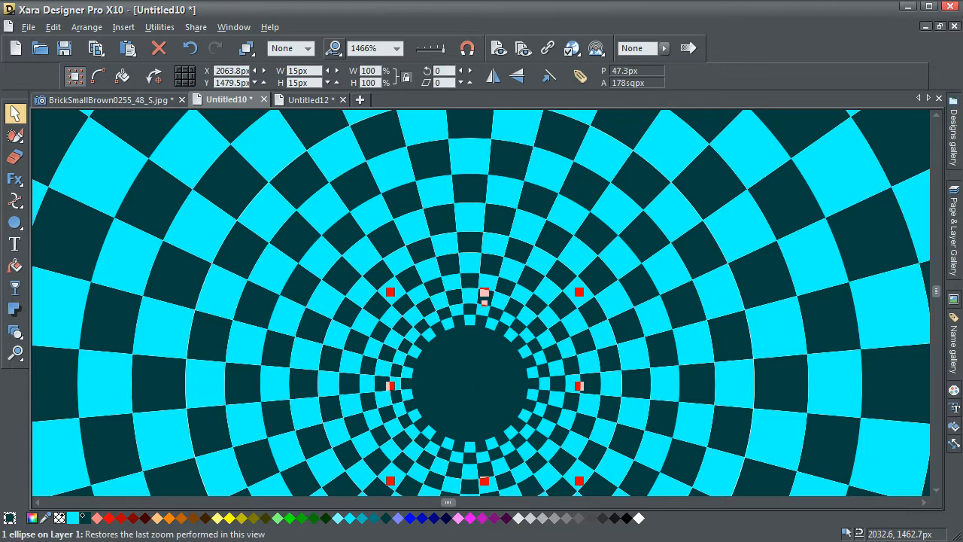
{"action": "left_click", "coordinate": [334, 48]}
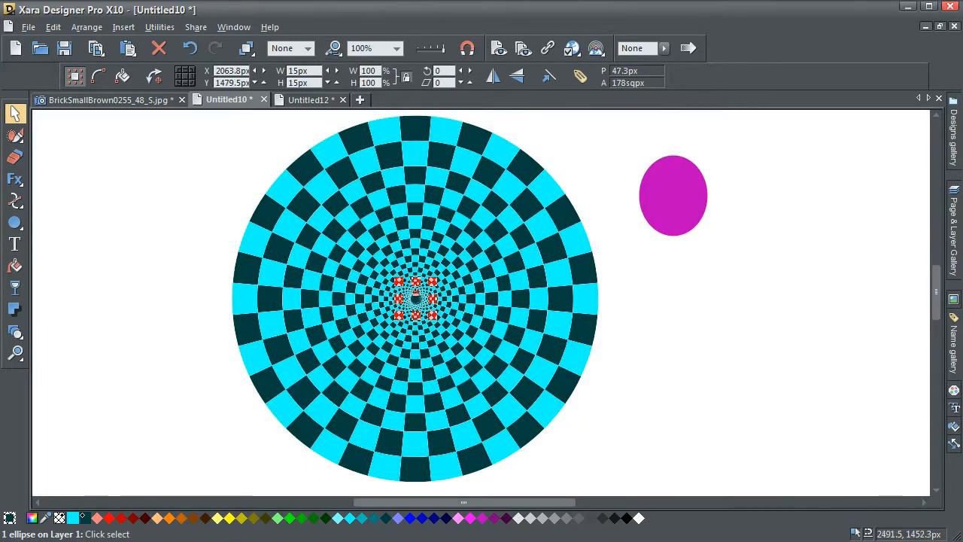
{"action": "left_click", "coordinate": [71, 149]}
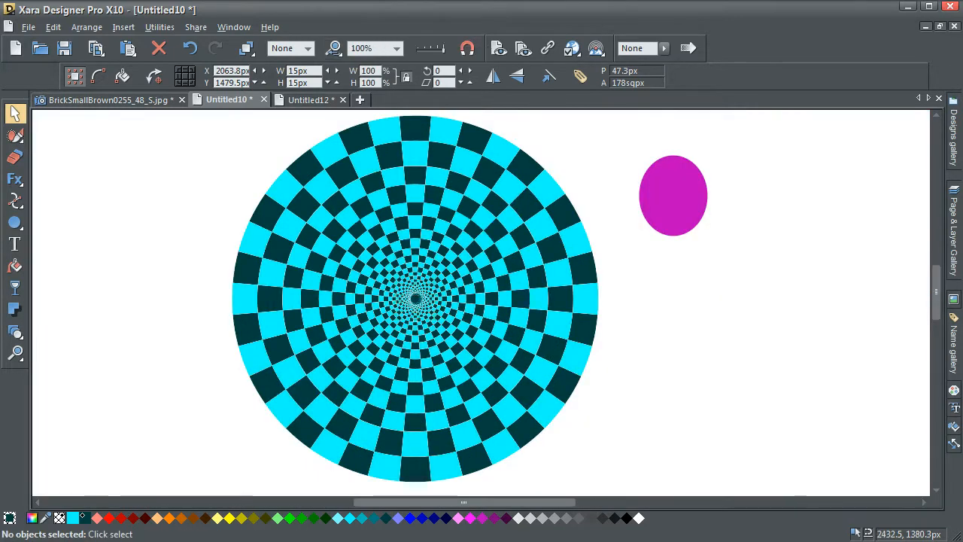
Step: Delete the magenta ellipse beside the checkerboard disc
{"action": "left_click", "coordinate": [695, 210]}
{"action": "key", "text": "Delete"}
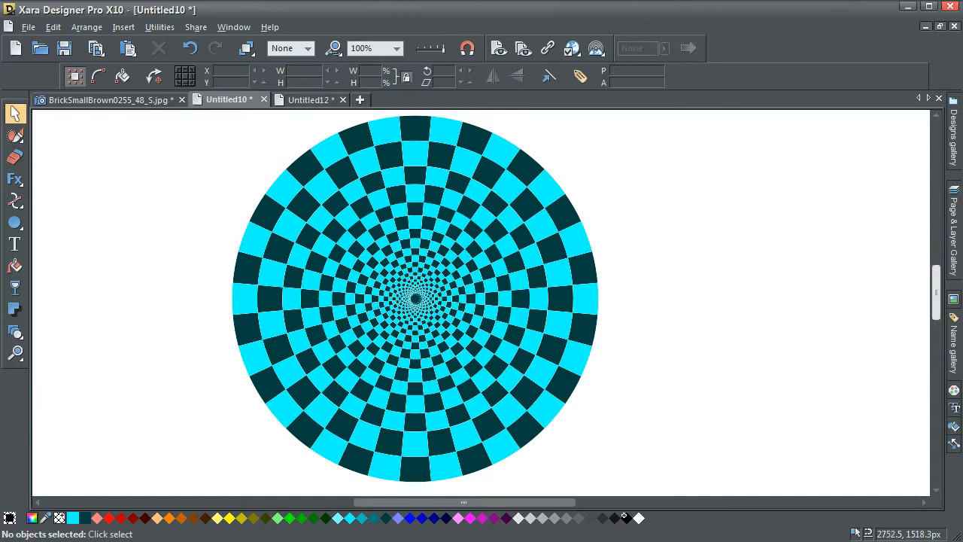
{"action": "left_click_drag", "start_coordinate": [936, 292], "coordinate": [936, 292]}
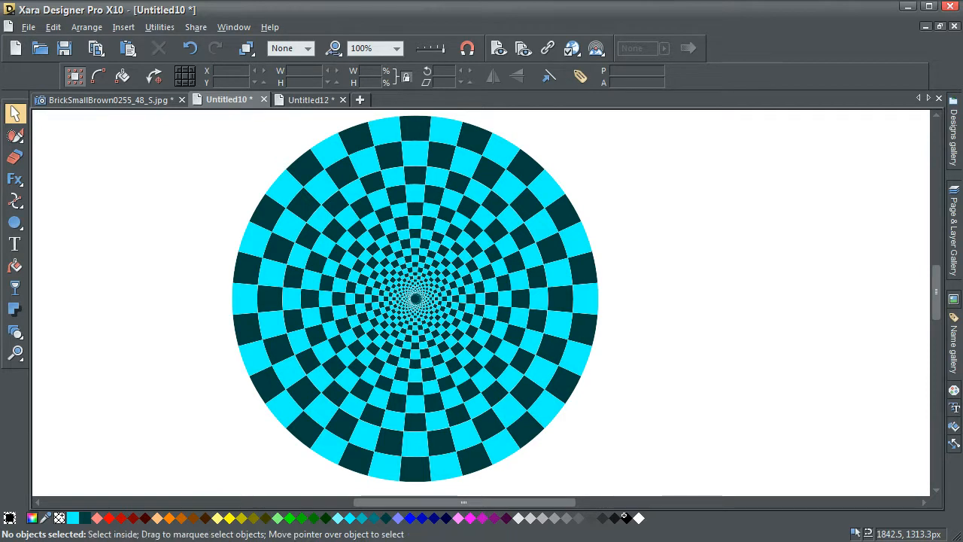
Step: Select the whole checkerboard disc, shift it left on the page, and place a duplicate level with it on its right
{"action": "key", "text": "ctrl+a"}
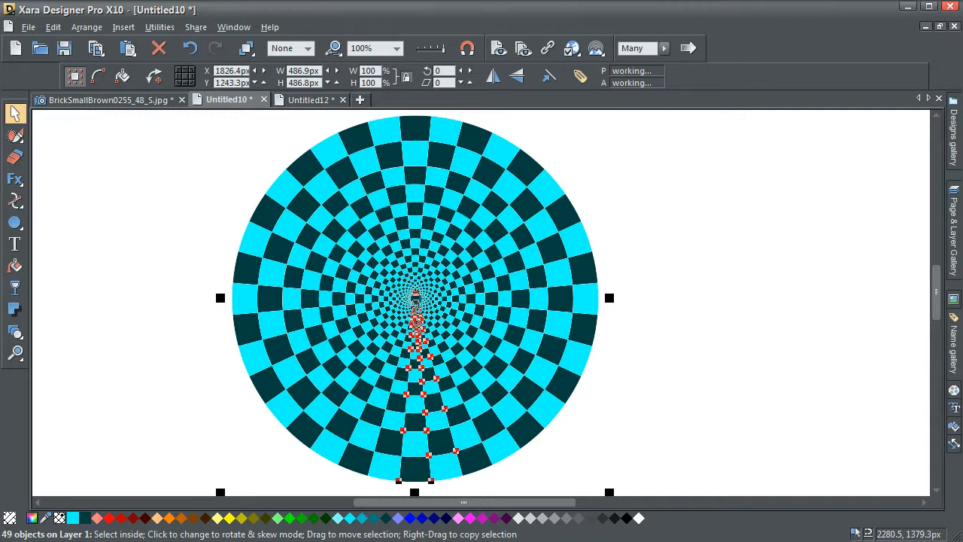
{"action": "key", "text": "ctrl+g"}
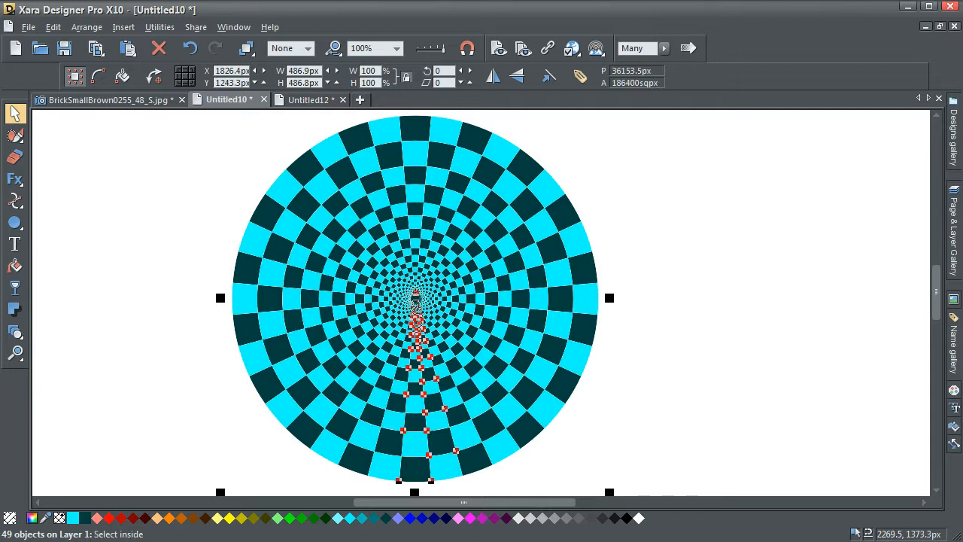
{"action": "key", "text": "ctrl+g"}
{"action": "left_click_drag", "start_coordinate": [559, 214], "coordinate": [362, 214]}
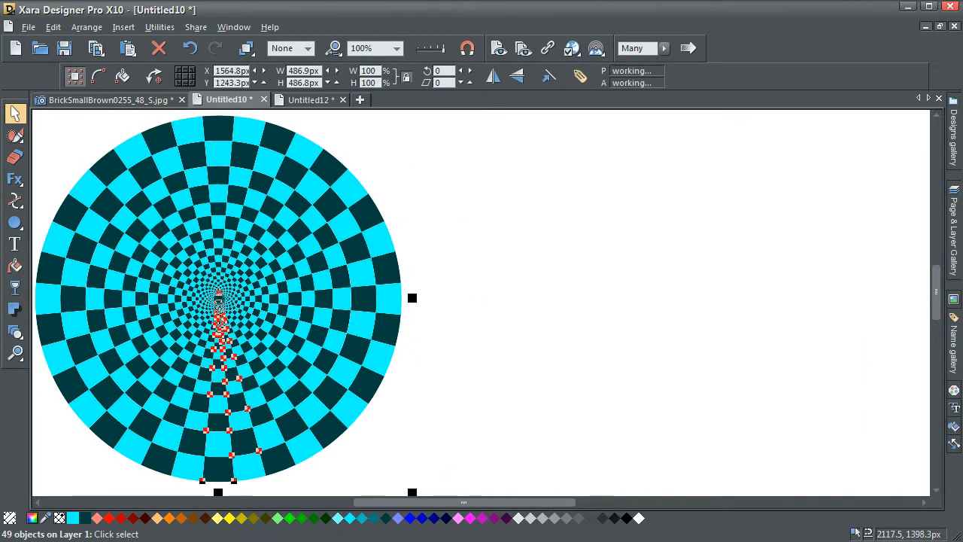
{"action": "left_click_drag", "start_coordinate": [367, 219], "coordinate": [782, 218]}
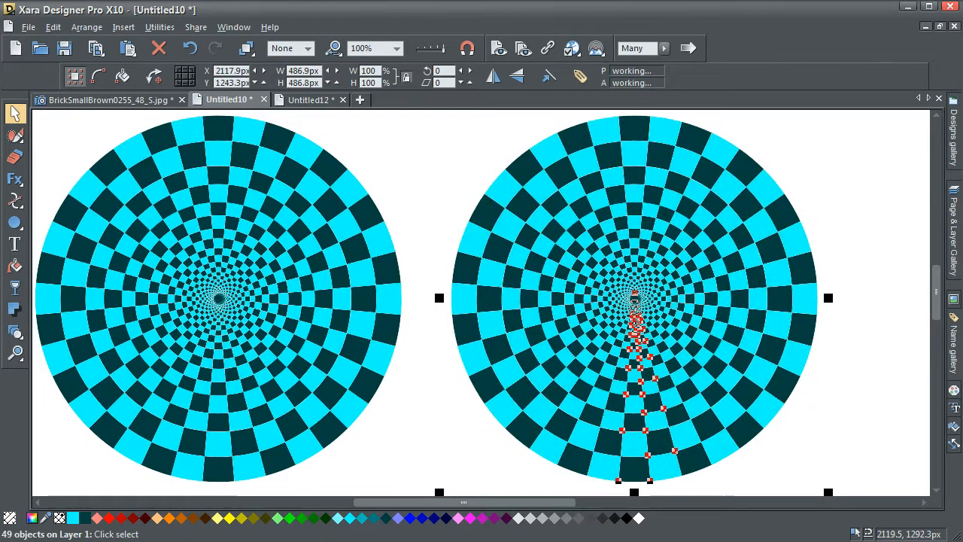
{"action": "key", "text": "Escape"}
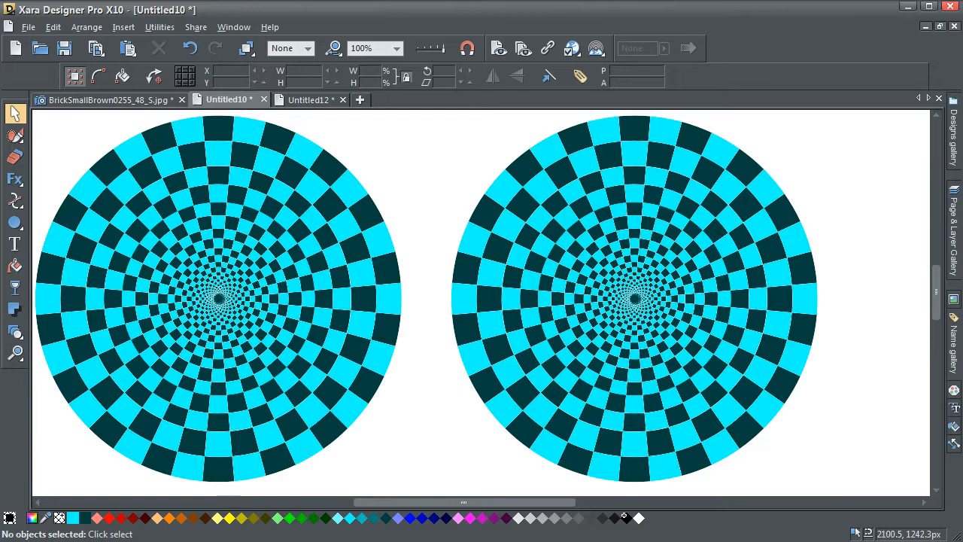
Step: Group all shapes of the right-hand disc and apply the default rectangular envelope to it with the Mould tool
{"action": "left_click_drag", "start_coordinate": [850, 431], "coordinate": [867, 491]}
{"action": "key", "text": "ctrl+g"}
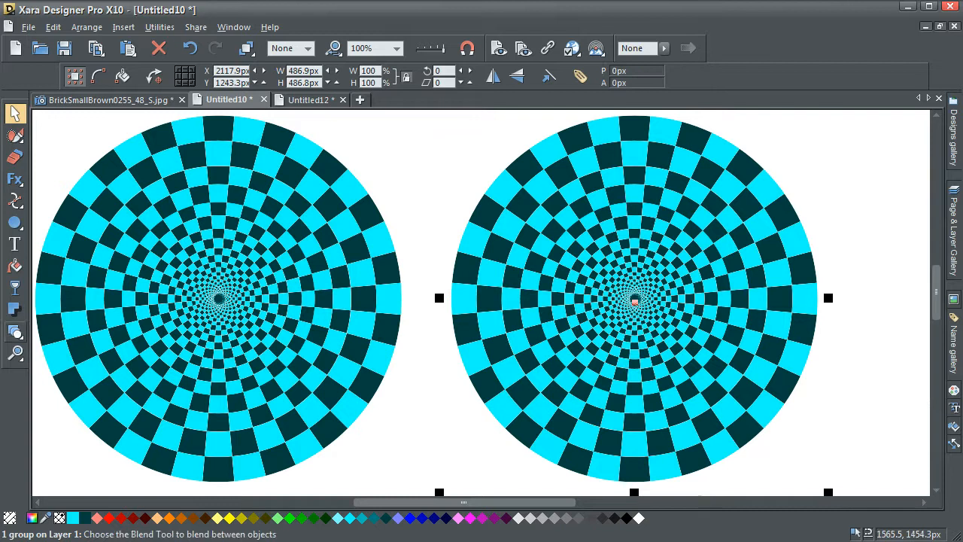
{"action": "left_click", "coordinate": [15, 331]}
{"action": "left_click", "coordinate": [115, 331]}
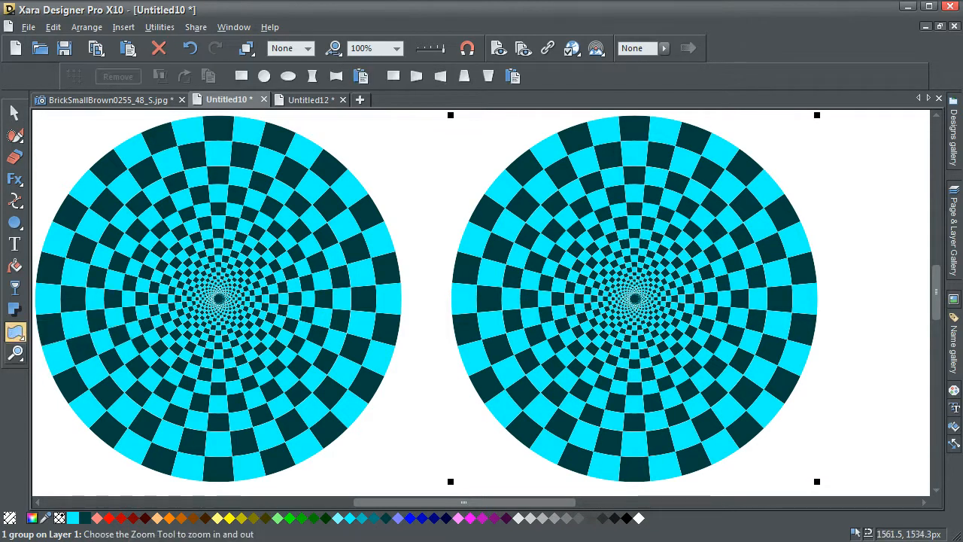
{"action": "mouse_move", "coordinate": [15, 332]}
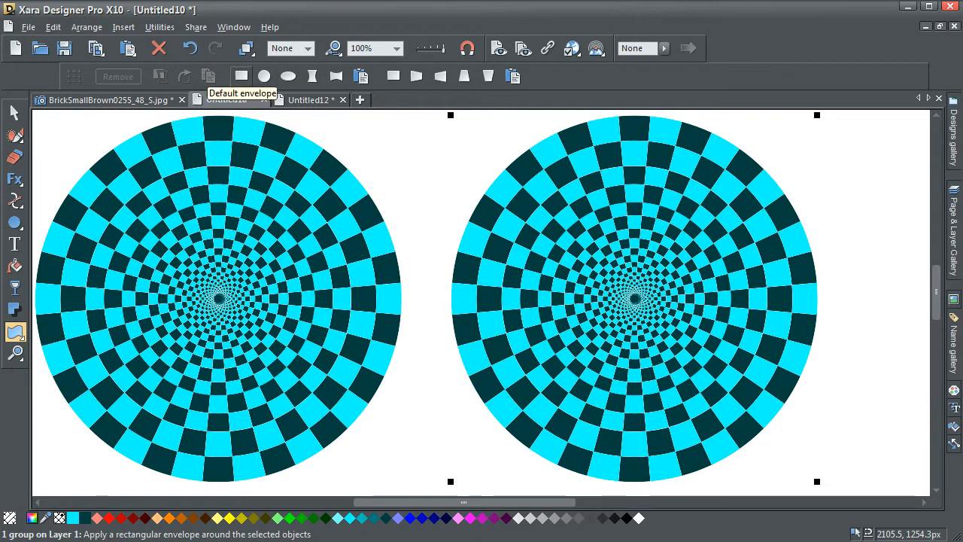
{"action": "left_click", "coordinate": [241, 76]}
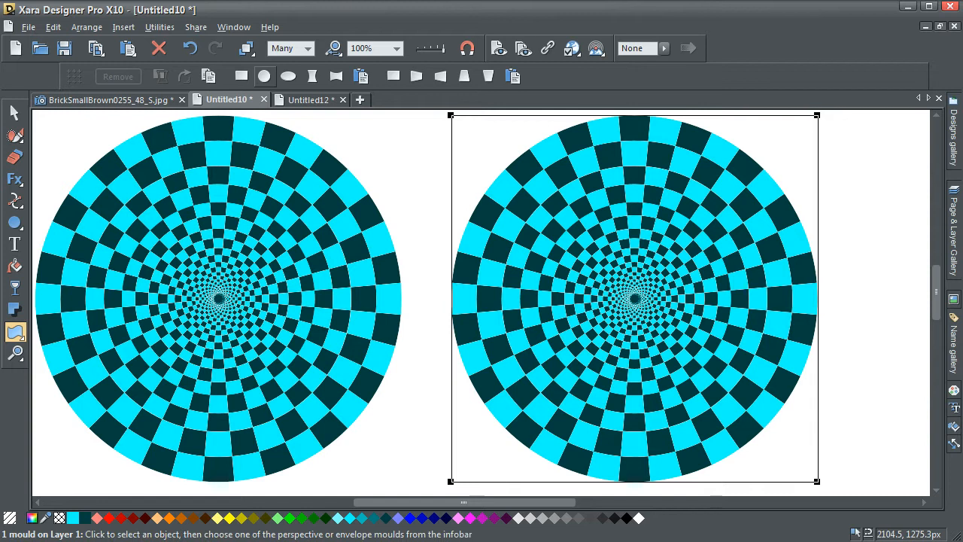
Step: Warp the right-hand disc by bending its envelope's left and top edges and pulling the bottom-right corner inward
{"action": "left_click", "coordinate": [450, 115]}
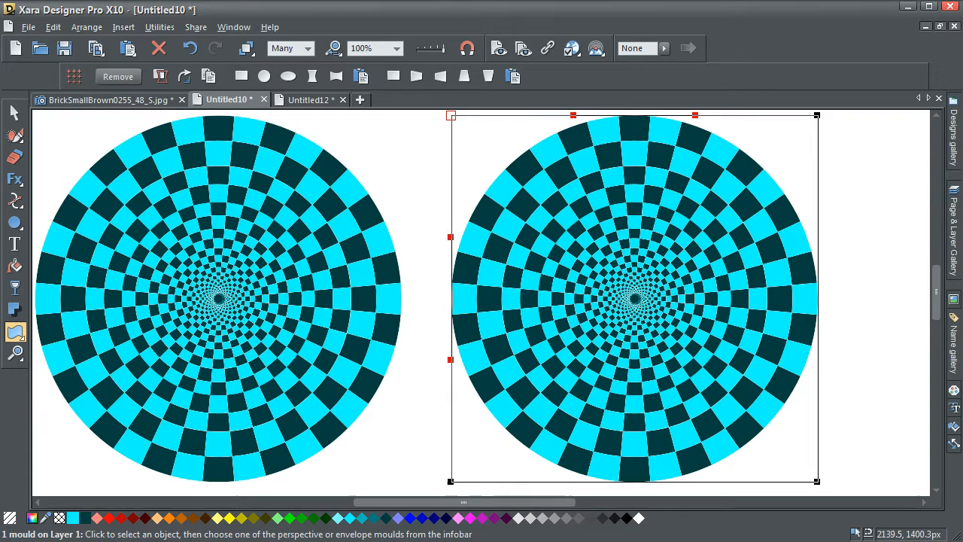
{"action": "left_click_drag", "start_coordinate": [450, 237], "coordinate": [416, 252]}
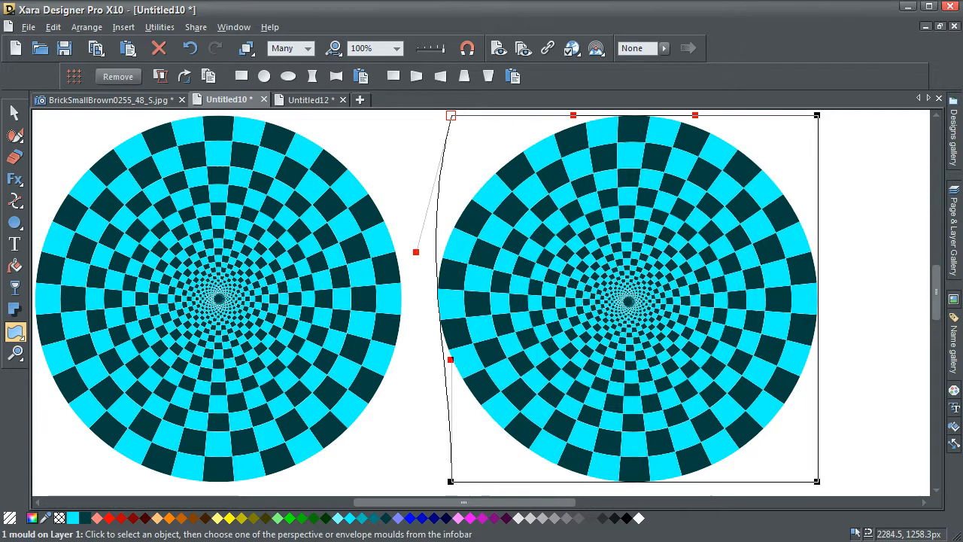
{"action": "left_click_drag", "start_coordinate": [574, 115], "coordinate": [566, 187]}
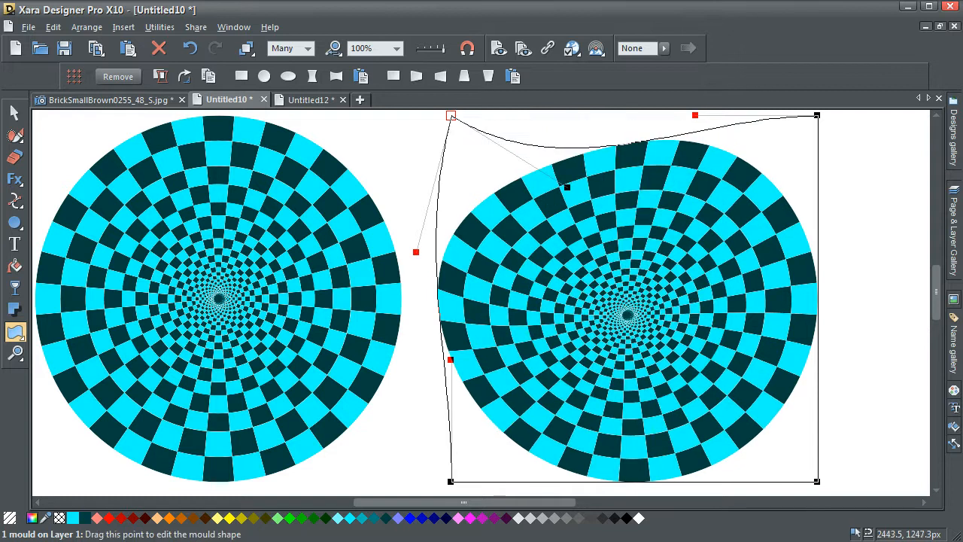
{"action": "left_click_drag", "start_coordinate": [694, 115], "coordinate": [710, 299]}
{"action": "left_click_drag", "start_coordinate": [936, 233], "coordinate": [936, 299]}
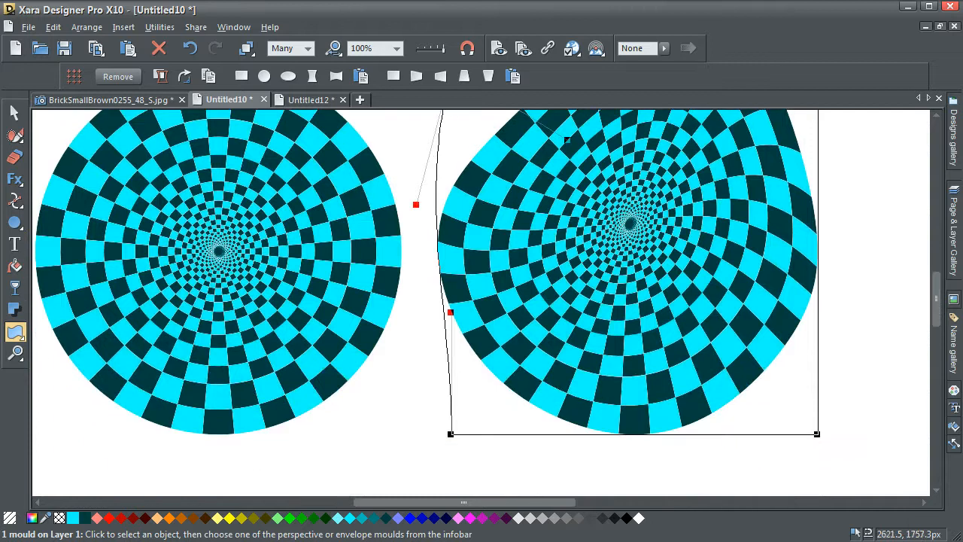
{"action": "left_click_drag", "start_coordinate": [817, 434], "coordinate": [768, 412]}
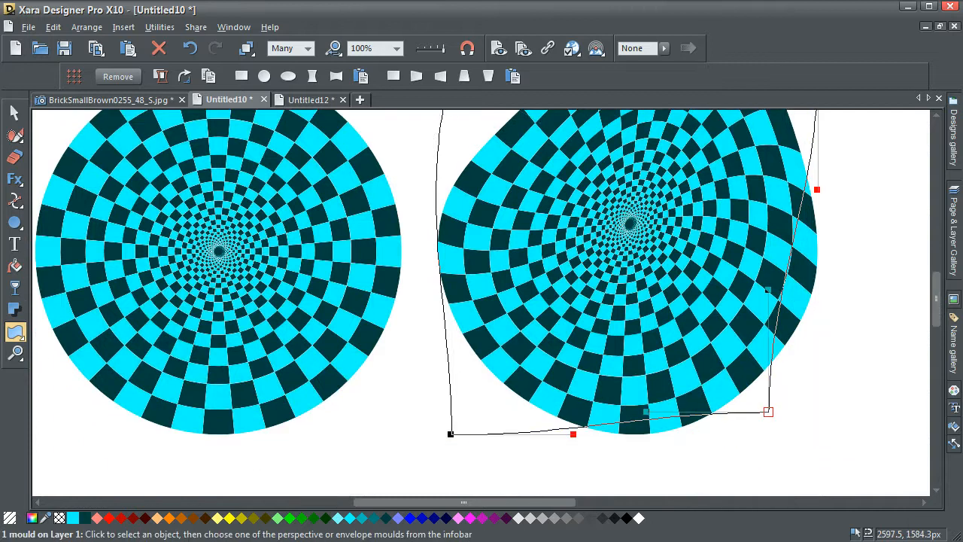
Step: Bulge the right edge of the warped disc's envelope outward and bend its bottom edge into an S-shaped curve
{"action": "left_click_drag", "start_coordinate": [767, 290], "coordinate": [846, 326]}
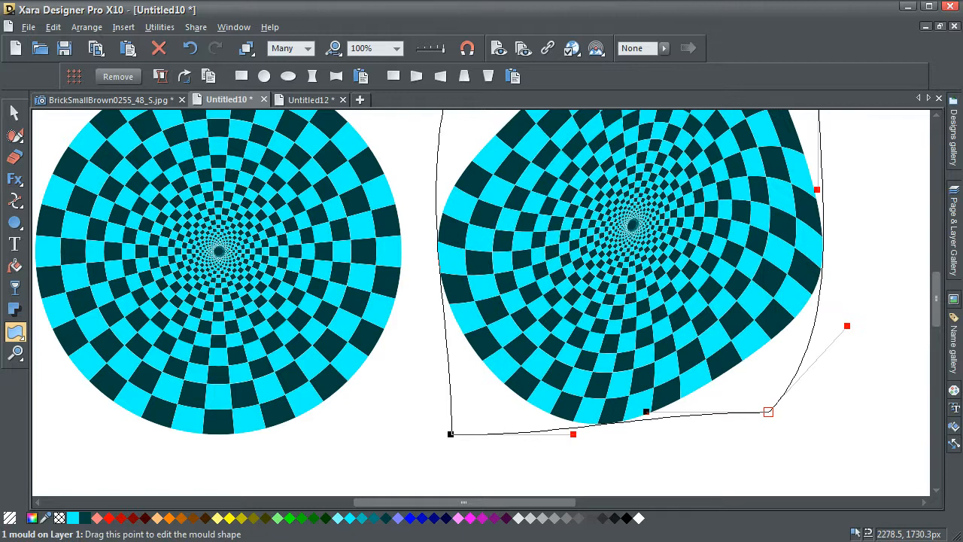
{"action": "left_click_drag", "start_coordinate": [573, 434], "coordinate": [541, 365]}
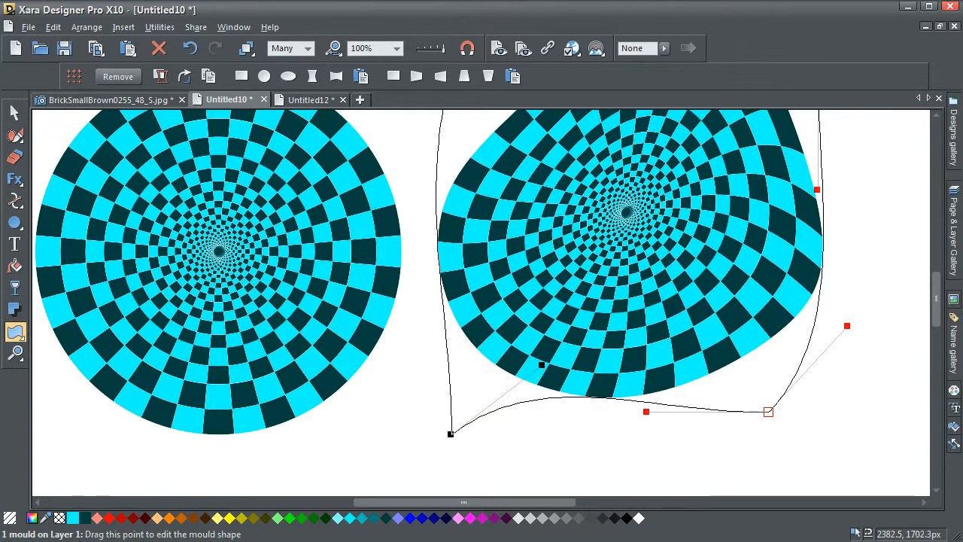
{"action": "left_click_drag", "start_coordinate": [646, 411], "coordinate": [680, 473]}
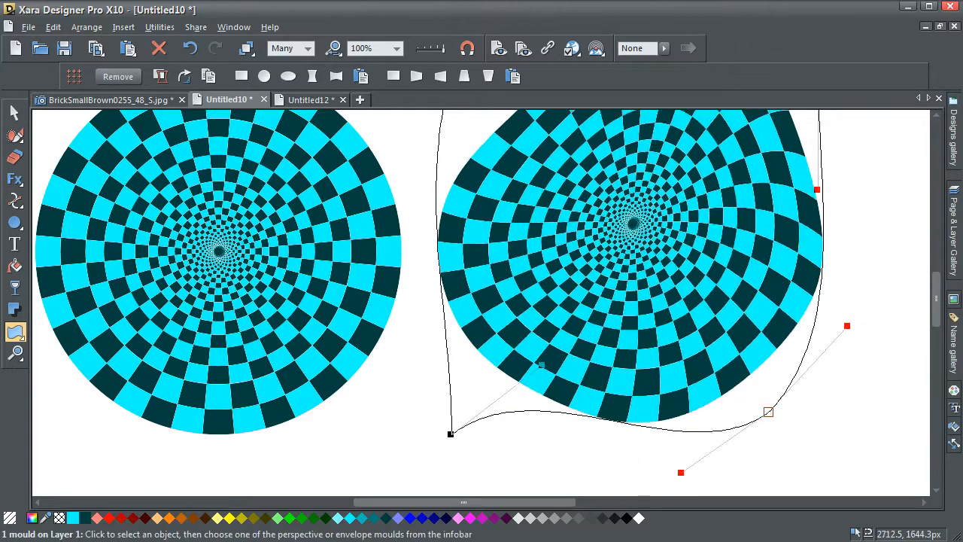
Step: Scale the warped disc proportionally about its centre to 77%, about 395 px wide and 442 px high
{"action": "scroll", "coordinate": [488, 302], "scroll_direction": "up", "scroll_amount": 3}
{"action": "left_click_drag", "start_coordinate": [936, 282], "coordinate": [936, 280]}
{"action": "left_click", "coordinate": [15, 113]}
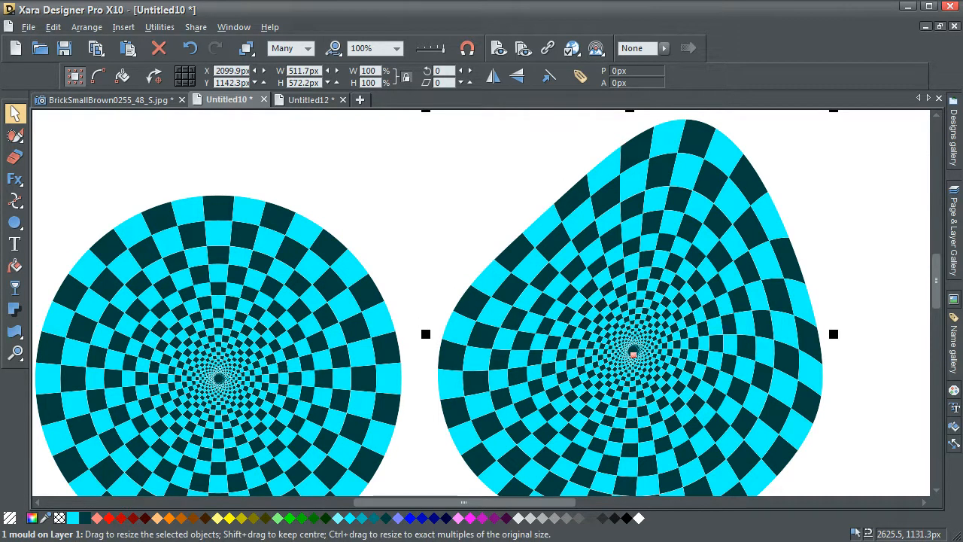
{"action": "left_click_drag", "start_coordinate": [833, 111], "coordinate": [799, 143]}
{"action": "left_click_drag", "start_coordinate": [761, 170], "coordinate": [763, 168]}
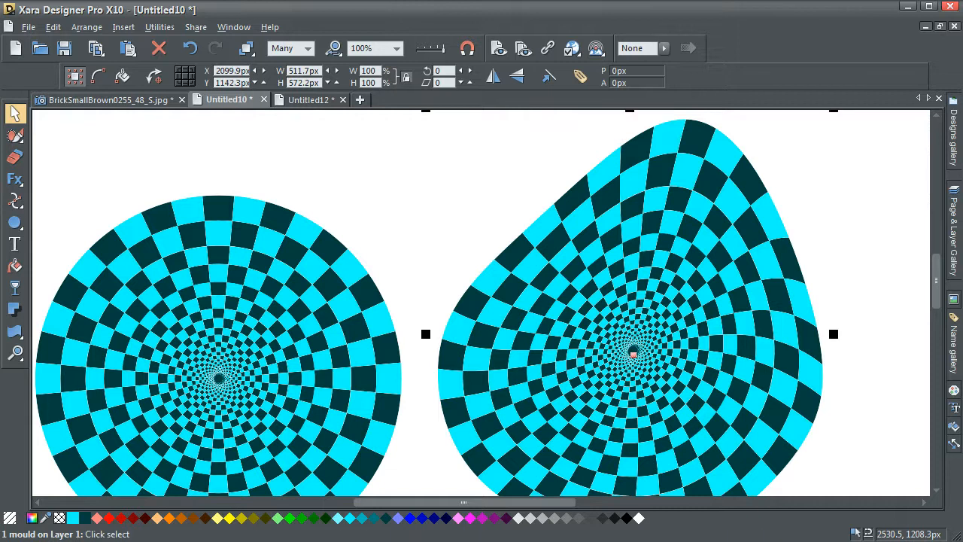
{"action": "scroll", "coordinate": [488, 302], "scroll_direction": "up", "scroll_amount": 2}
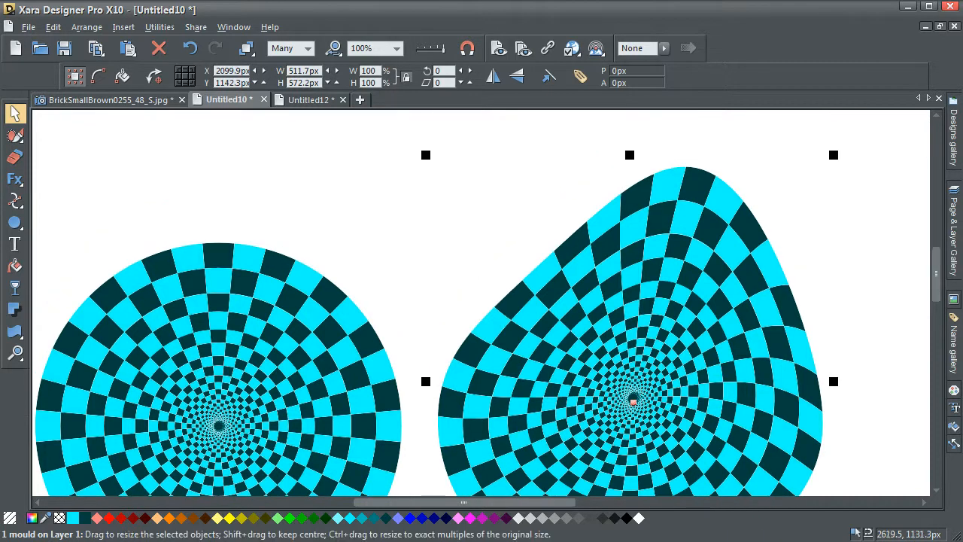
{"action": "left_click_drag", "start_coordinate": [833, 155], "coordinate": [776, 207]}
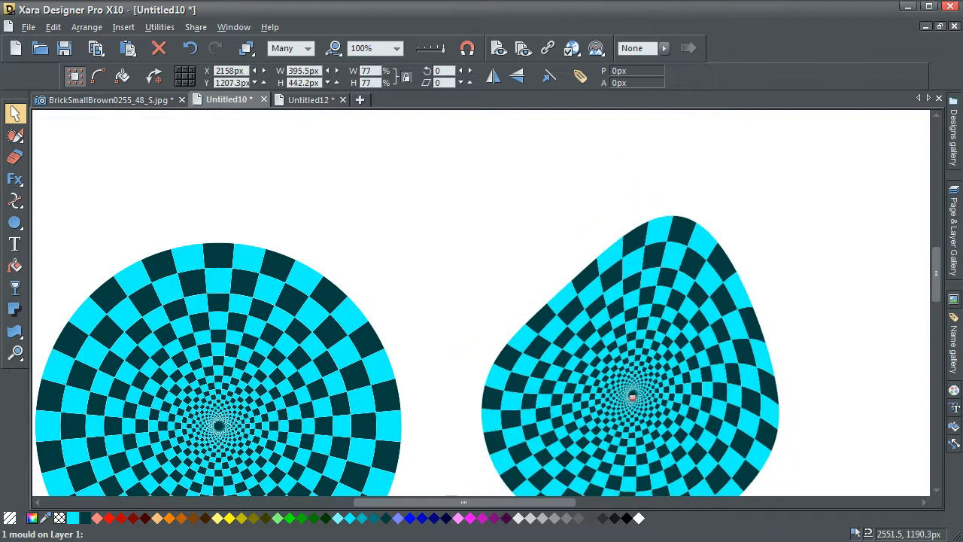
Step: Move the reduced warped disc down and left beside the round disc, to about X 2127 px, Y 1272 px, and deselect it
{"action": "left_click_drag", "start_coordinate": [935, 261], "coordinate": [935, 279]}
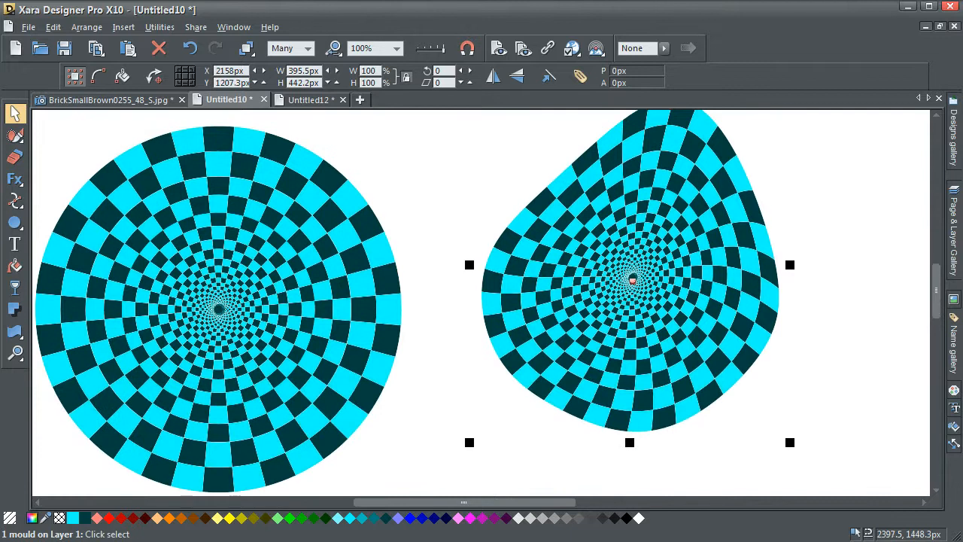
{"action": "left_click_drag", "start_coordinate": [632, 280], "coordinate": [610, 327]}
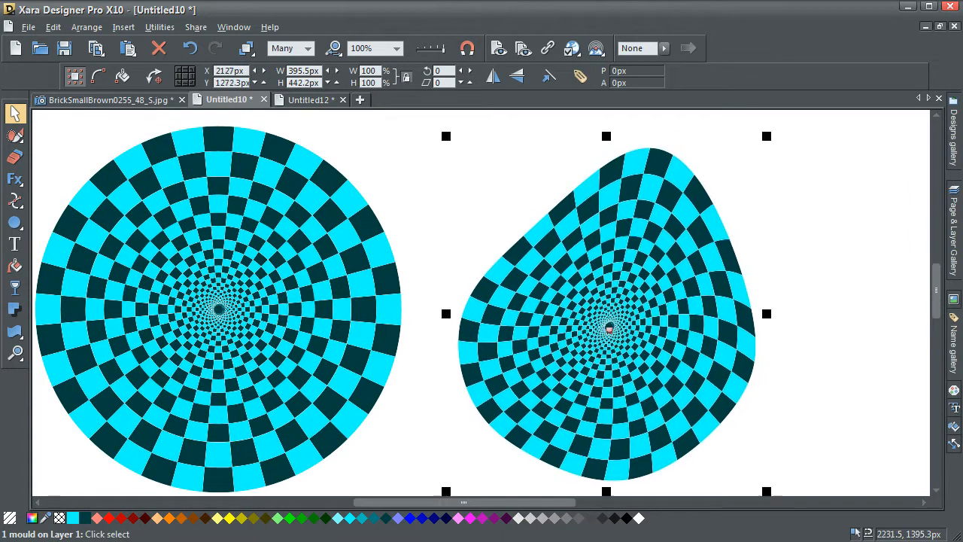
{"action": "left_click", "coordinate": [505, 168]}
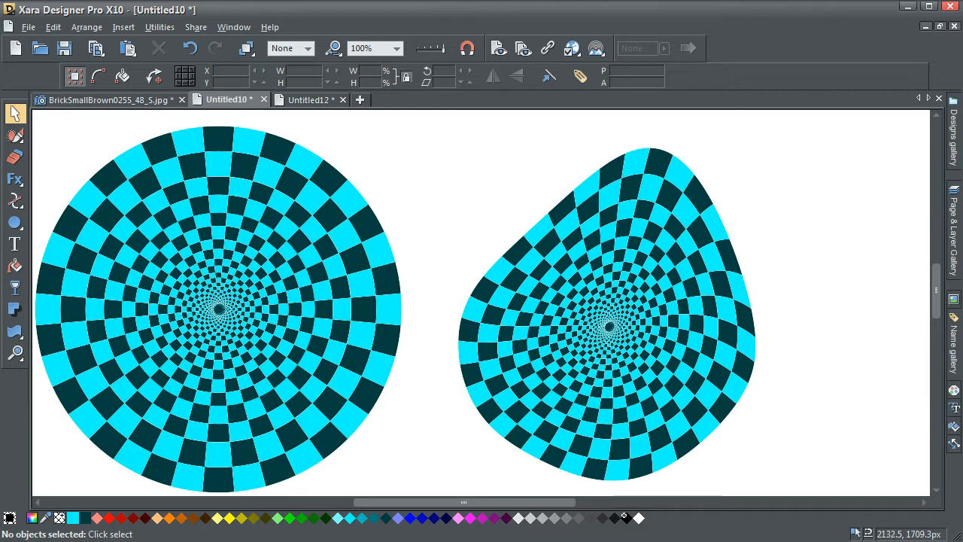
{"action": "left_click_drag", "start_coordinate": [463, 502], "coordinate": [461, 502]}
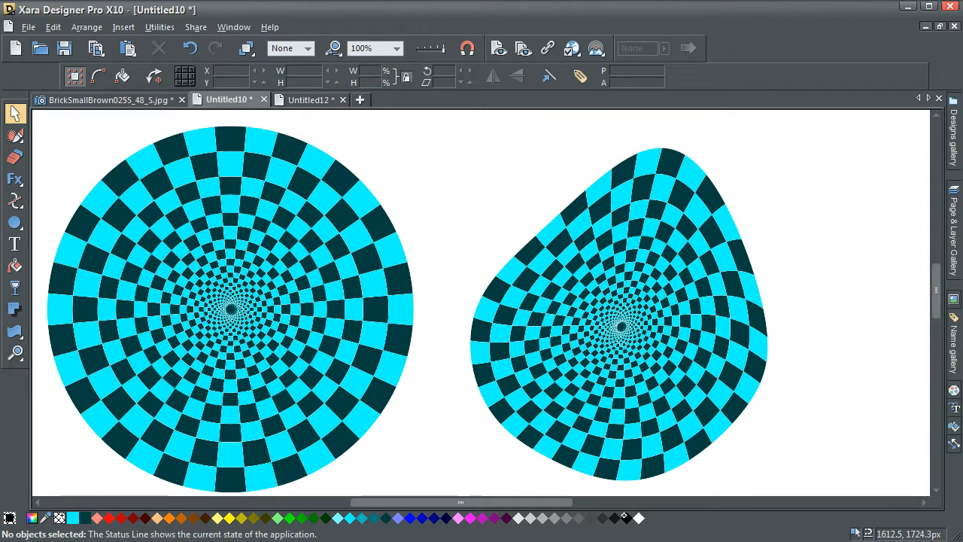
Step: Edit the named colour "inner" in the Colour editor to a mid green, 40891f
{"action": "key", "text": "ctrl+e"}
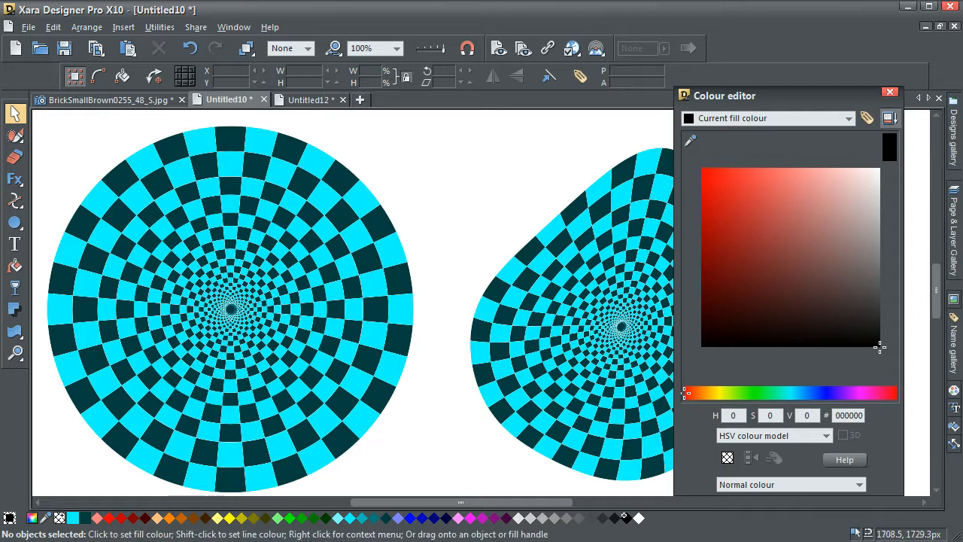
{"action": "left_click_drag", "start_coordinate": [85, 518], "coordinate": [771, 229]}
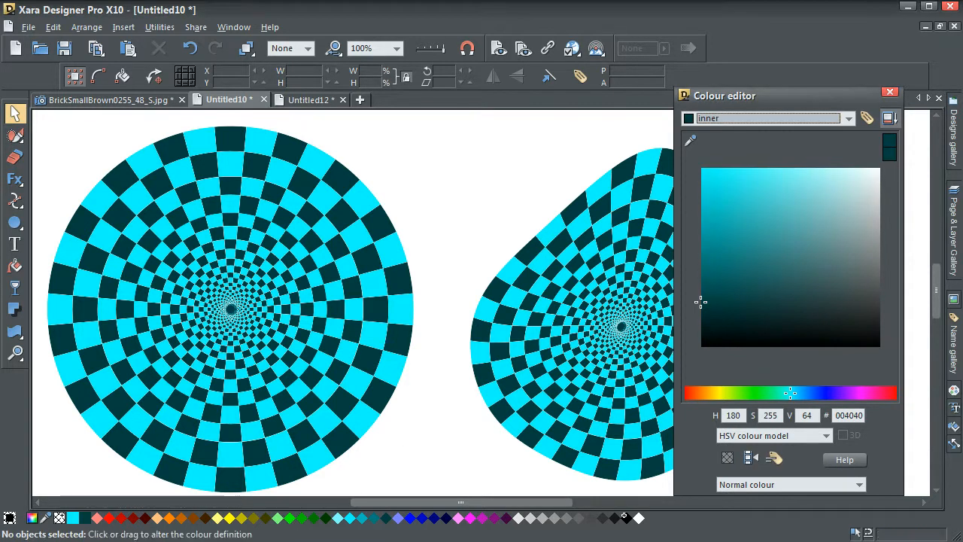
{"action": "left_click_drag", "start_coordinate": [790, 393], "coordinate": [744, 393]}
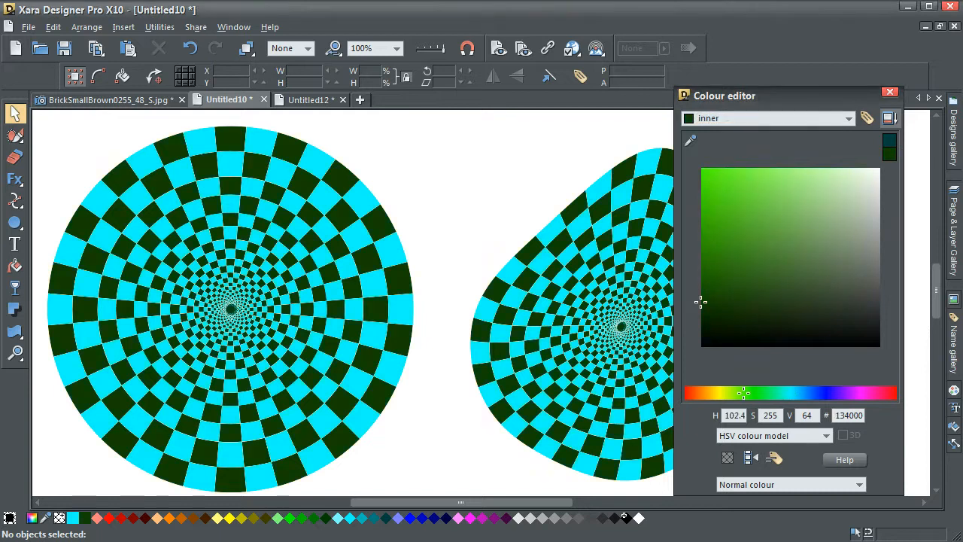
{"action": "left_click_drag", "start_coordinate": [700, 302], "coordinate": [745, 245]}
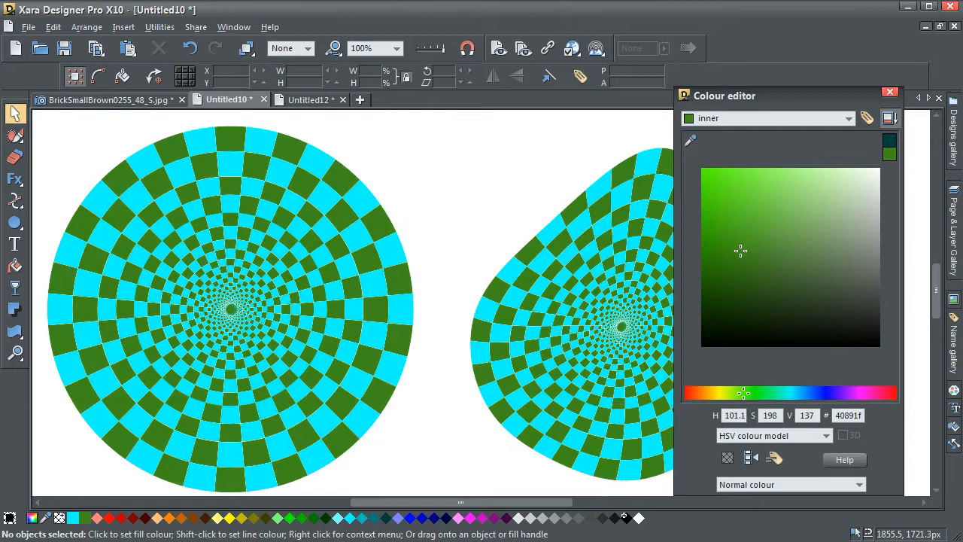
Step: Change the named colour "outer" to orange-red, ff2e00, and close the Colour editor
{"action": "left_click_drag", "start_coordinate": [73, 517], "coordinate": [786, 286]}
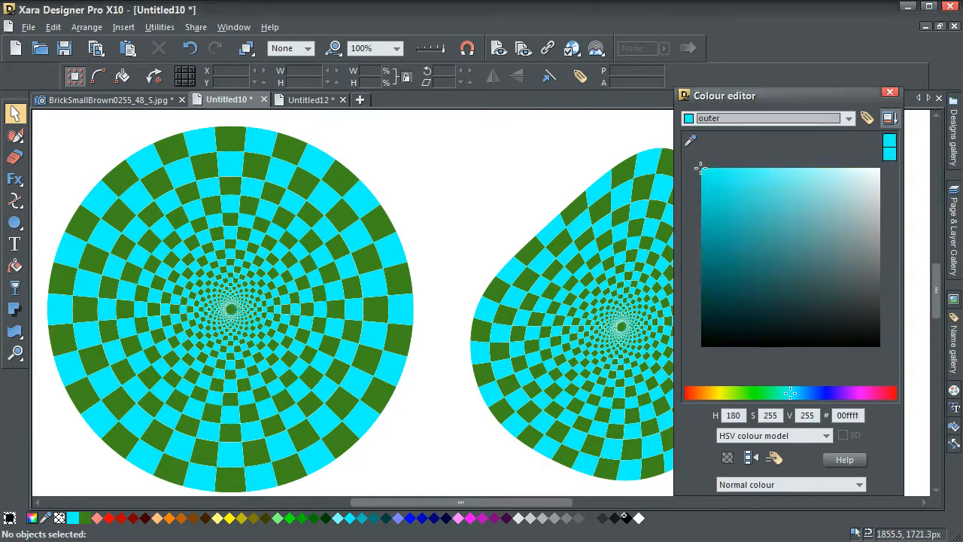
{"action": "left_click_drag", "start_coordinate": [790, 392], "coordinate": [689, 392]}
{"action": "left_click", "coordinate": [467, 188]}
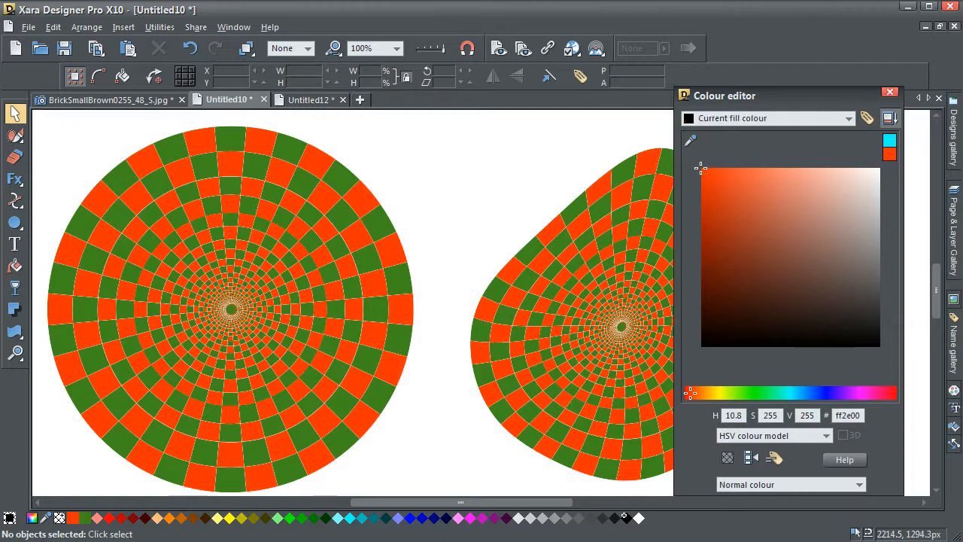
{"action": "key", "text": "ctrl+e"}
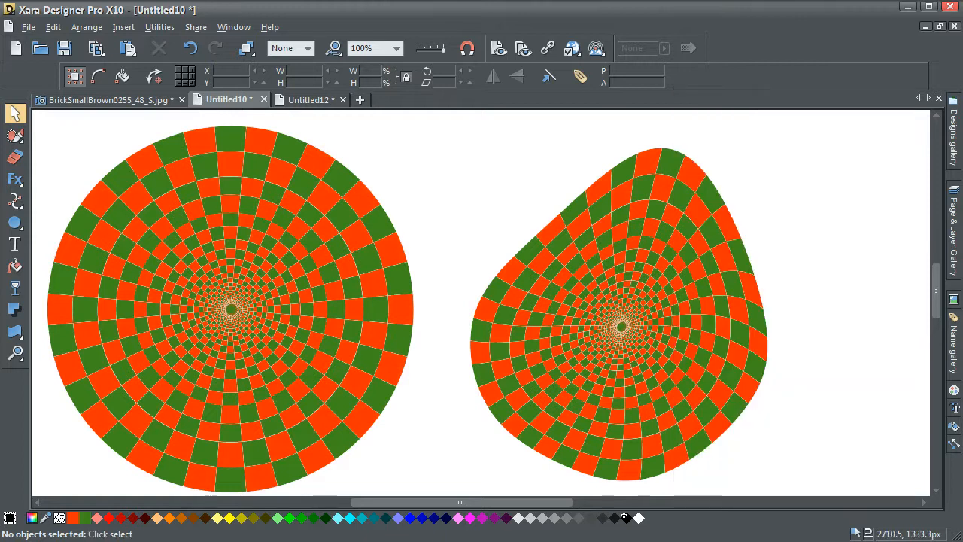